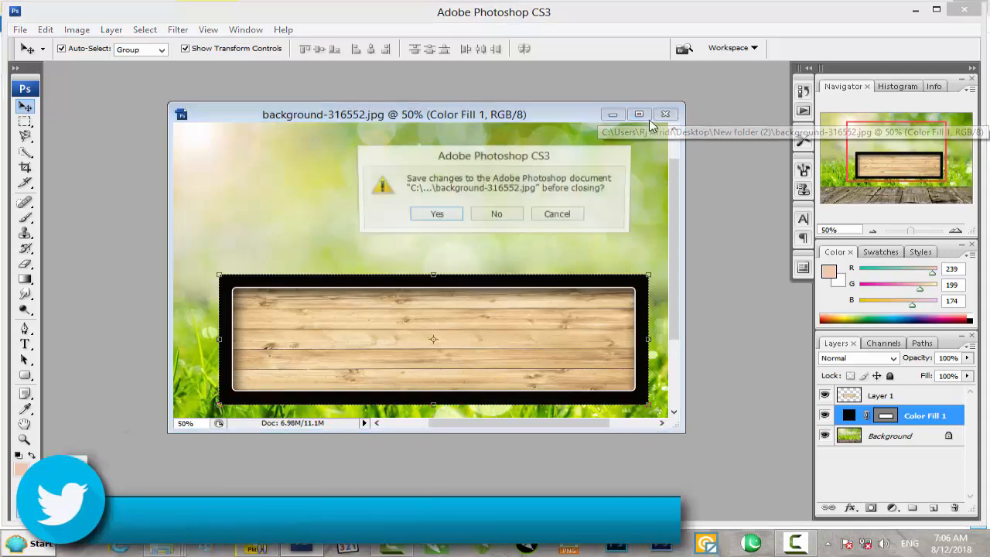
# Close the open document without saving, and reopen background-316552.jpg from New folder (2) with its Background converted to Layer 0.
pyautogui.click(505, 216)
pyautogui.moveTo(163, 545)
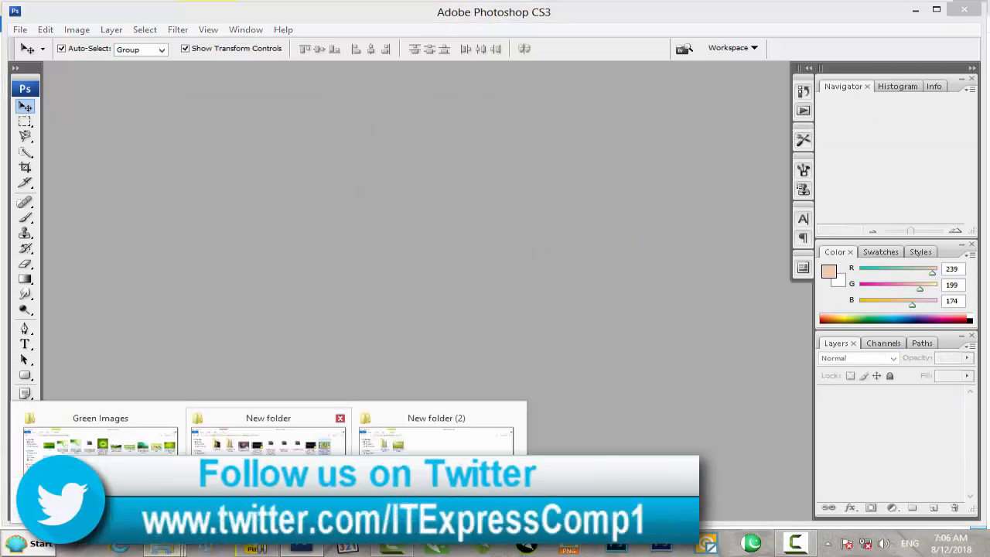
pyautogui.click(495, 433)
pyautogui.moveTo(272, 153); pyautogui.dragTo(445, 352)
pyautogui.moveTo(348, 91); pyautogui.dragTo(479, 133)
pyautogui.doubleClick(923, 400)
pyautogui.press('Return')
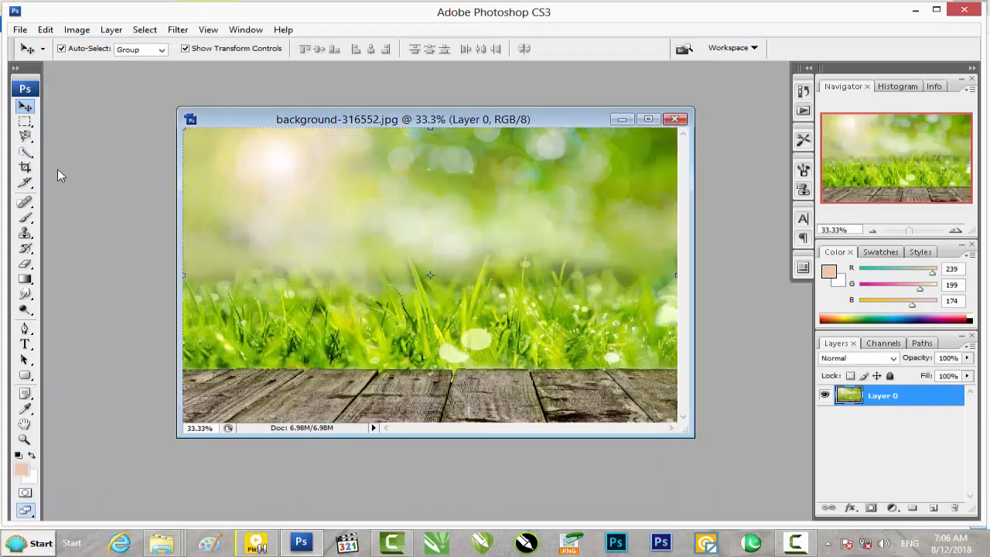
# Draw a wide rounded rectangle with a 10 px radius above the planks and give it a near-black Solid Color fill (030302).
pyautogui.click(25, 375)
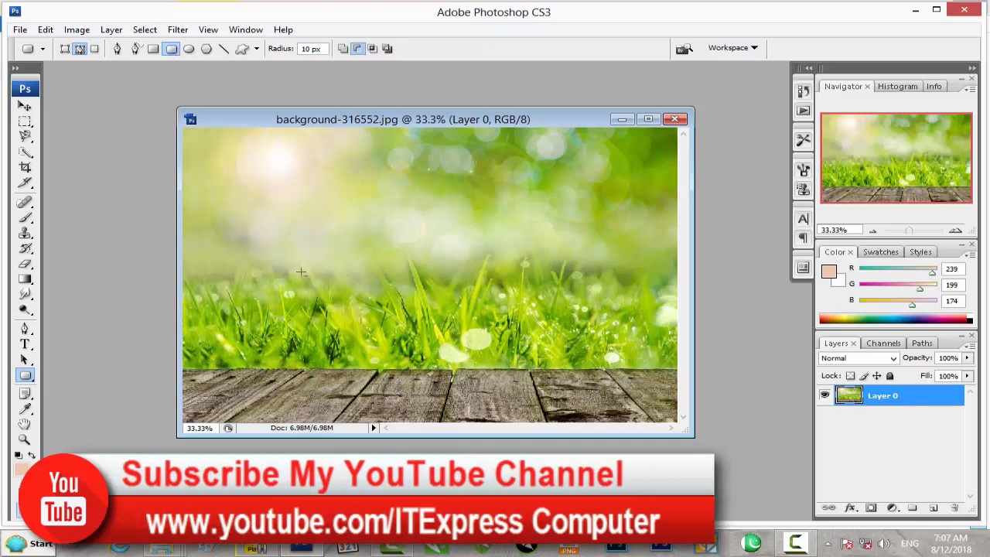
pyautogui.moveTo(352, 306); pyautogui.dragTo(586, 350)
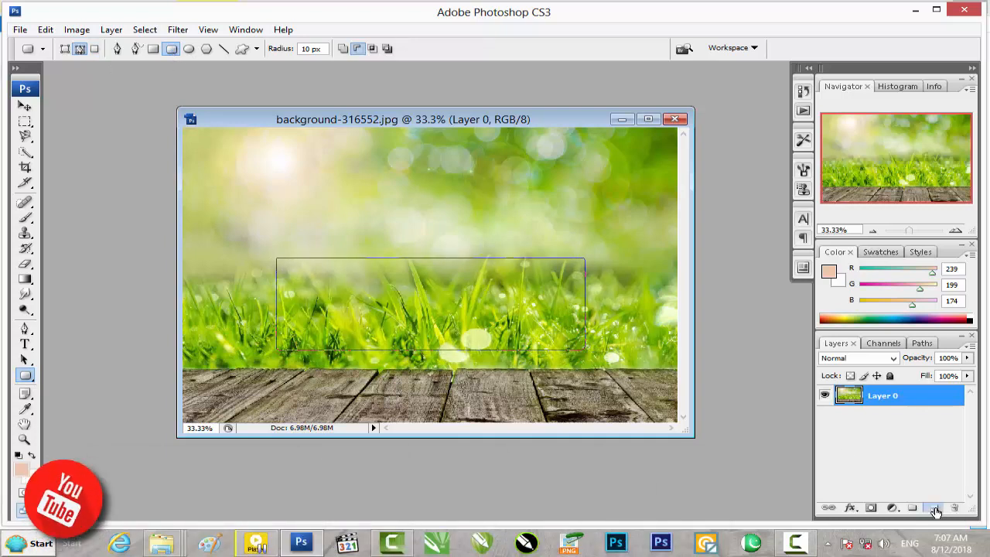
pyautogui.click(934, 508)
pyautogui.click(892, 508)
pyautogui.click(859, 173)
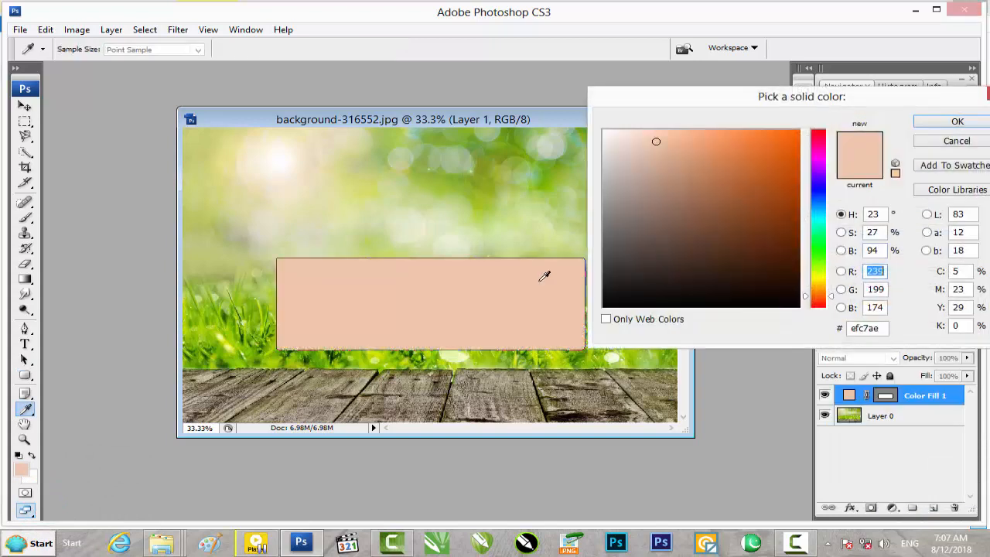
pyautogui.click(645, 305)
pyautogui.click(958, 123)
# Duplicate the black Color Fill 1 layer.
pyautogui.click(25, 106)
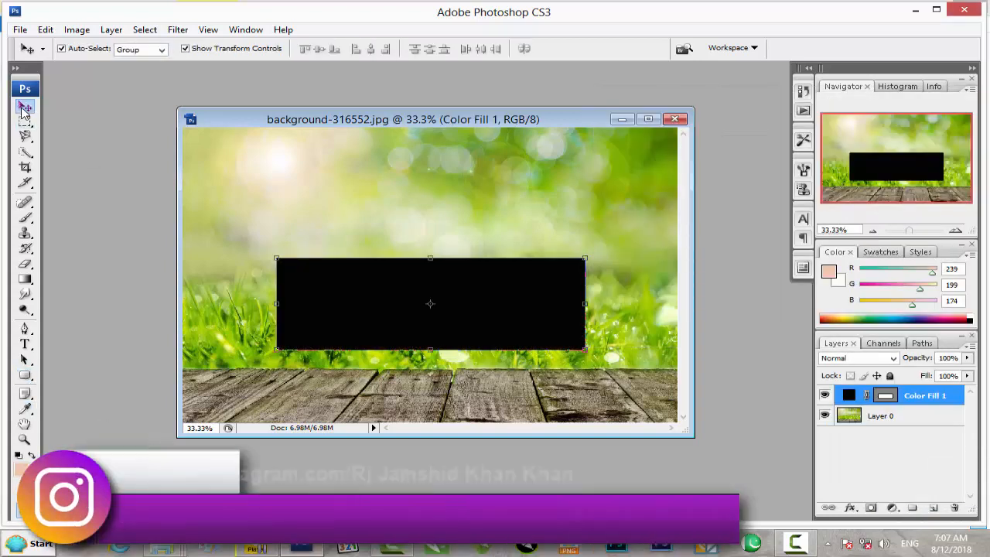
pyautogui.moveTo(925, 395); pyautogui.dragTo(934, 509)
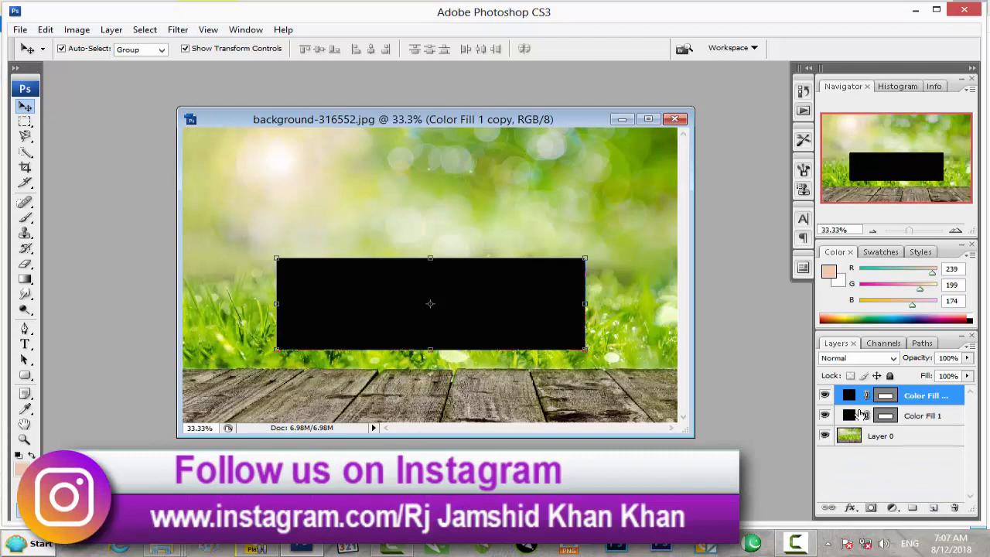
pyautogui.click(891, 508)
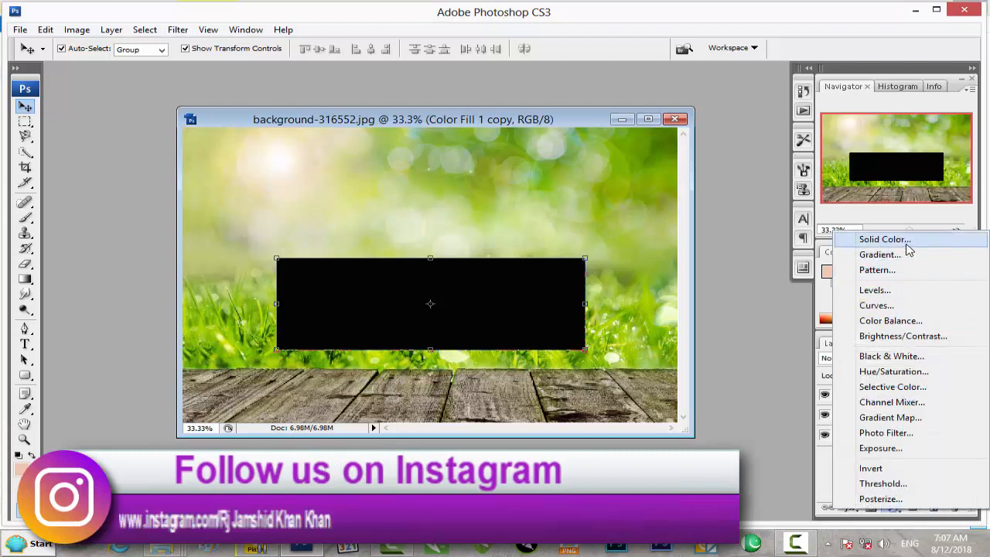
pyautogui.click(884, 236)
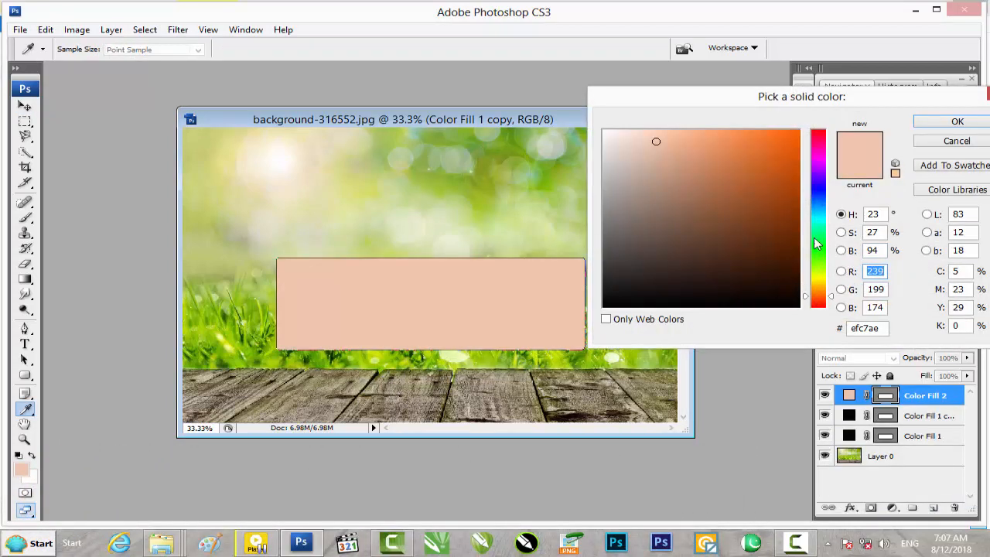
pyautogui.click(956, 141)
# Change the fill color of the duplicated rectangle layer to red (f0120c).
pyautogui.doubleClick(848, 395)
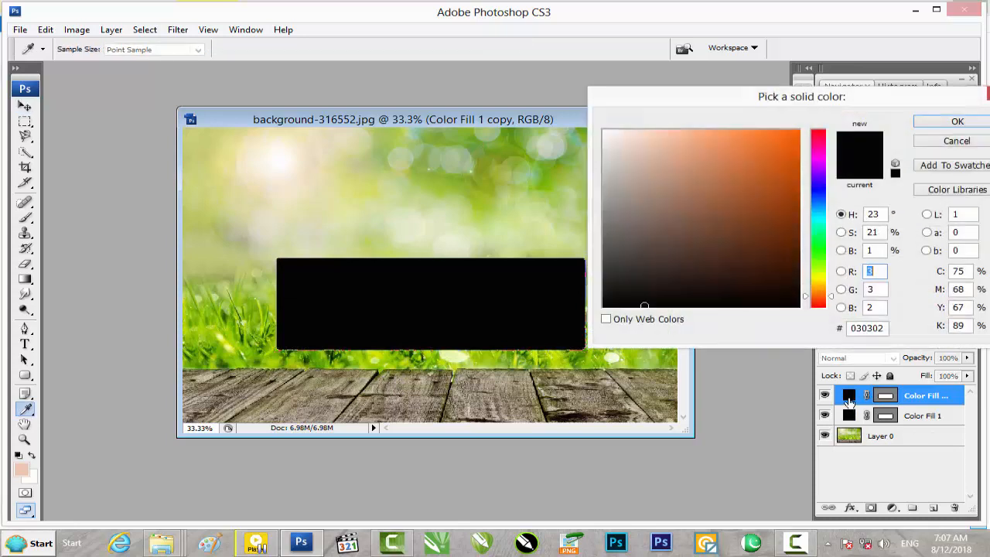
pyautogui.click(821, 307)
pyautogui.click(790, 140)
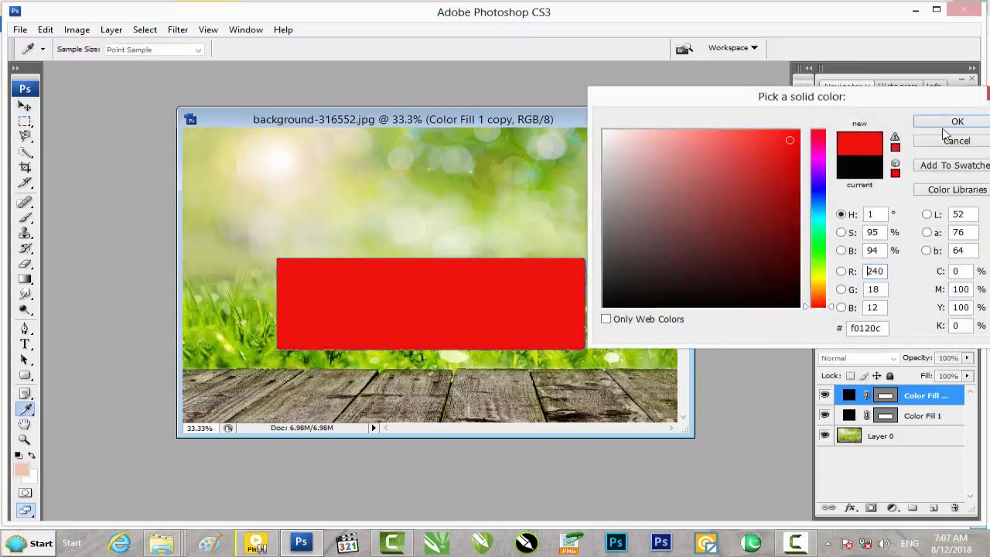
pyautogui.click(944, 124)
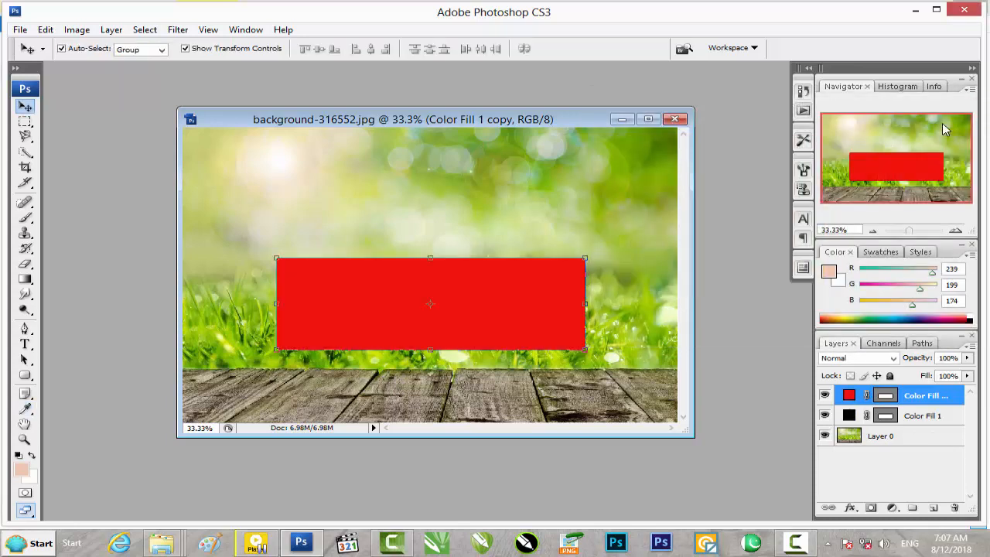
# Shrink the red rectangle about its center to 94.4% width and 86.9% height, leaving a black border around it.
pyautogui.click(586, 258)
pyautogui.moveTo(583, 260); pyautogui.dragTo(568, 266)
pyautogui.moveTo(430, 258); pyautogui.dragTo(429, 262)
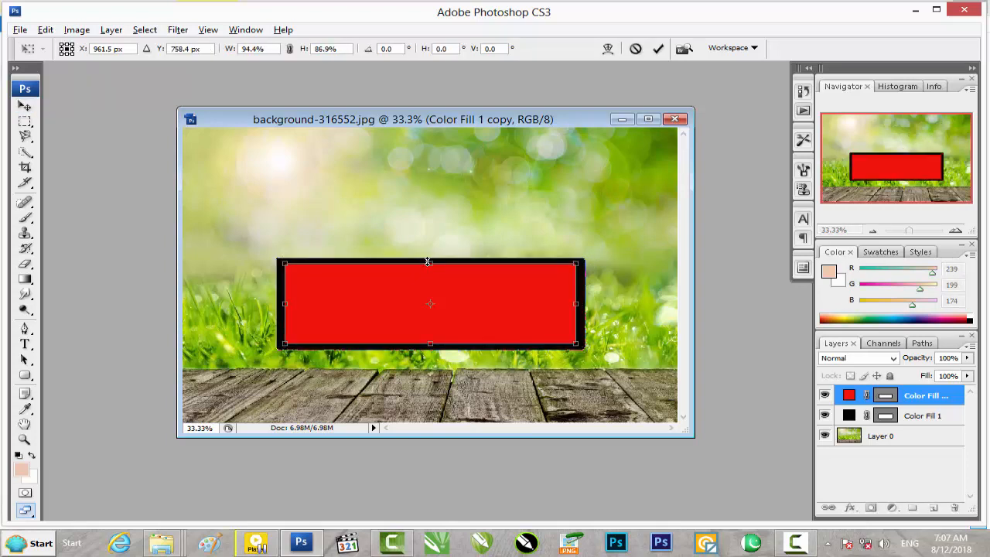
pyautogui.press('Return')
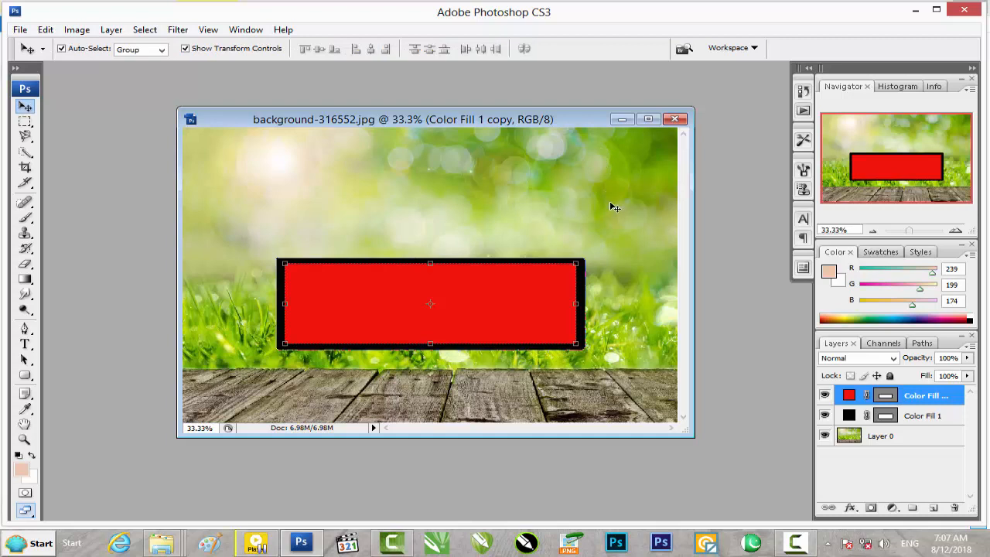
# Open wood background.png from the "ingredients for provide" folder and copy its wood texture into background-316552.jpg as a new layer.
pyautogui.moveTo(163, 542)
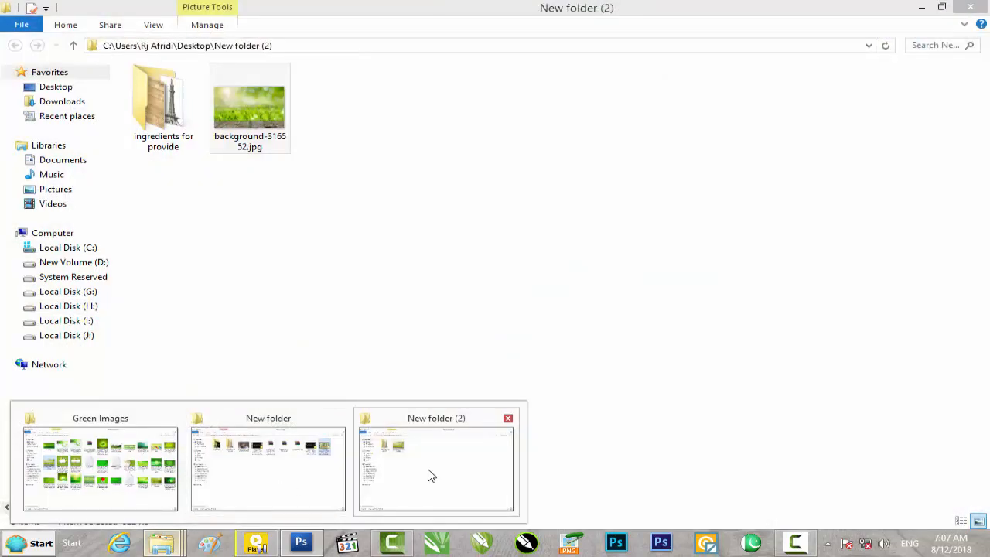
pyautogui.click(427, 475)
pyautogui.doubleClick(179, 110)
pyautogui.moveTo(940, 105); pyautogui.dragTo(453, 425)
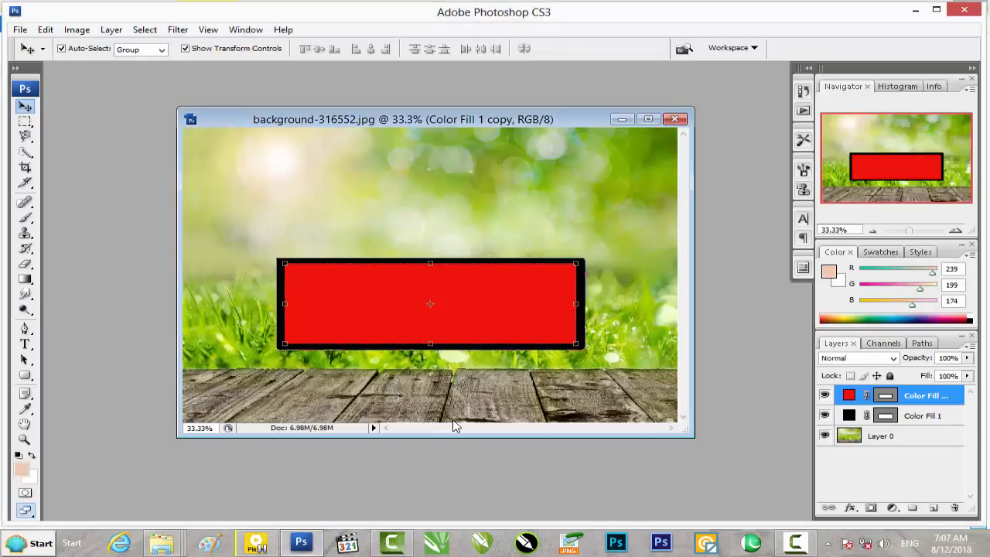
pyautogui.moveTo(331, 225); pyautogui.dragTo(546, 301)
pyautogui.moveTo(547, 250); pyautogui.dragTo(452, 207)
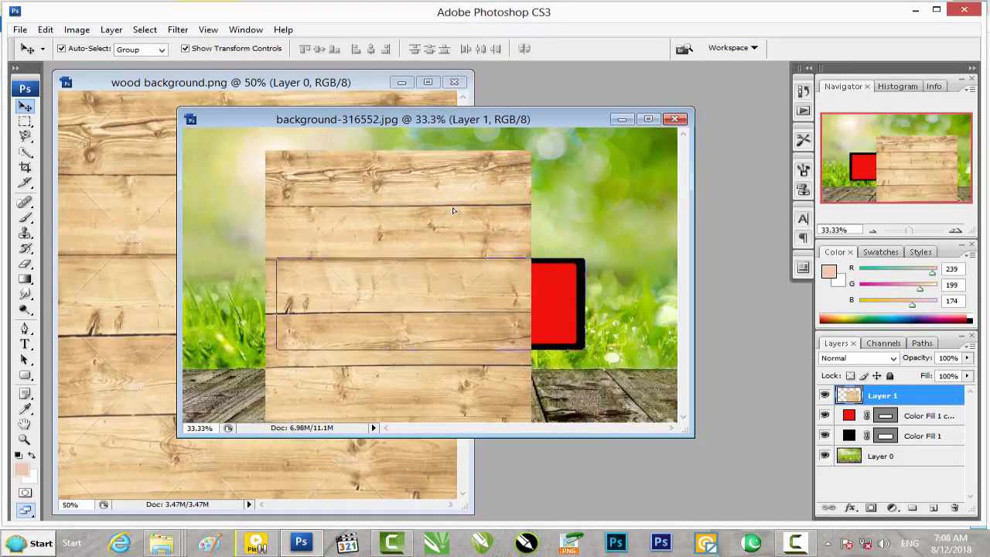
# Scale the wood layer to 109.5% width and 29.3% height over the red rectangle and clip it to that shape.
pyautogui.moveTo(404, 147); pyautogui.dragTo(472, 290)
pyautogui.moveTo(551, 318); pyautogui.dragTo(575, 344)
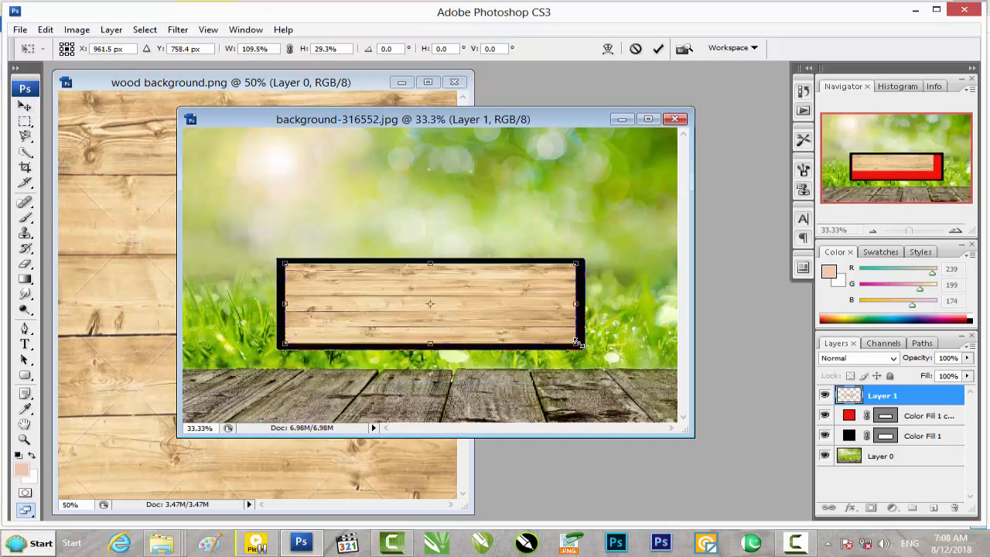
pyautogui.press('Return')
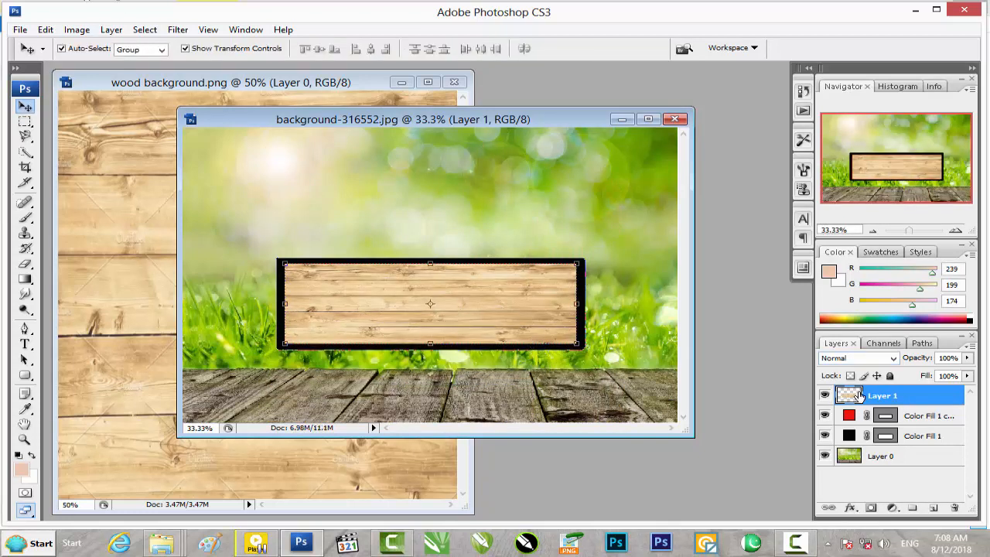
pyautogui.click(111, 30)
pyautogui.click(171, 221)
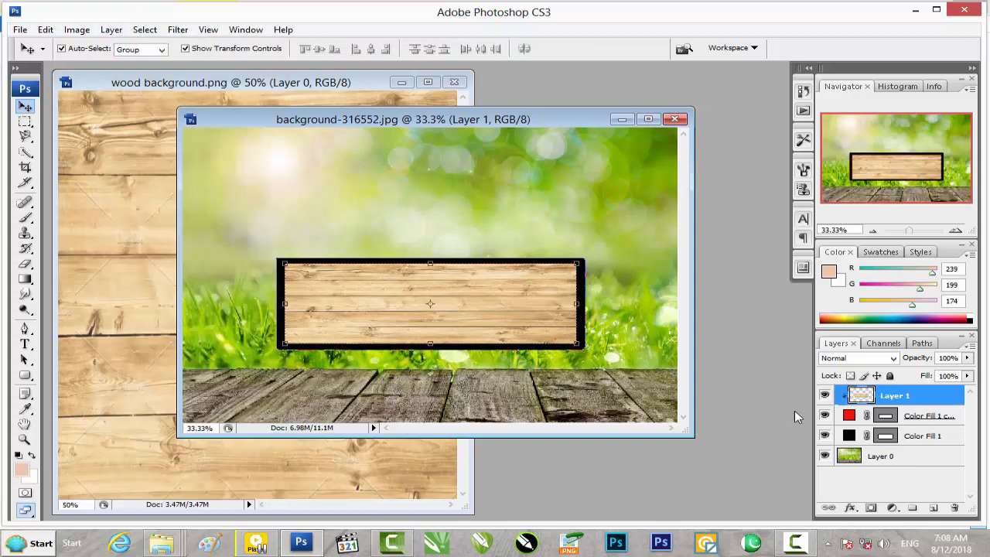
# Add a 3 px outside Stroke in off-white (f9f4f4) to the red fill layer.
pyautogui.doubleClick(957, 424)
pyautogui.click(530, 344)
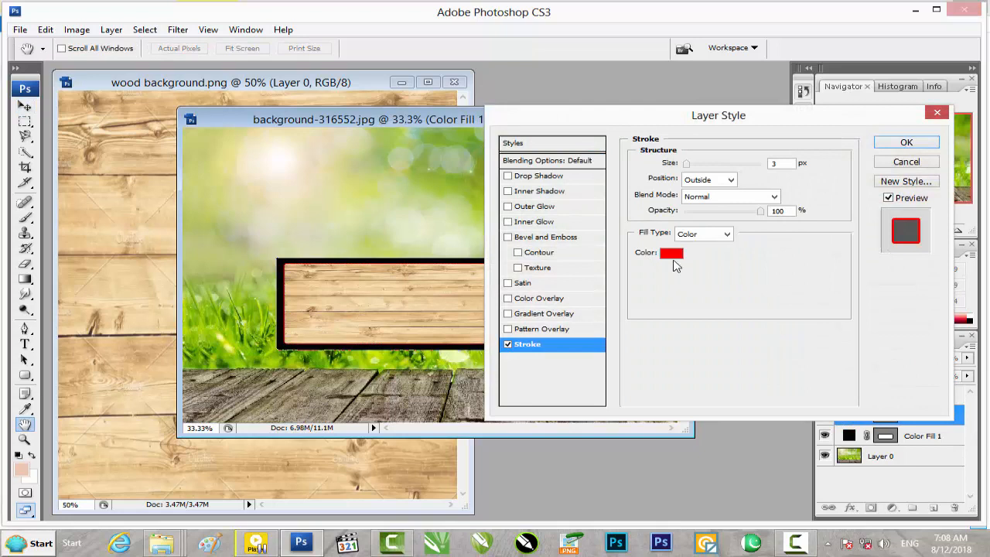
pyautogui.click(672, 255)
pyautogui.click(609, 134)
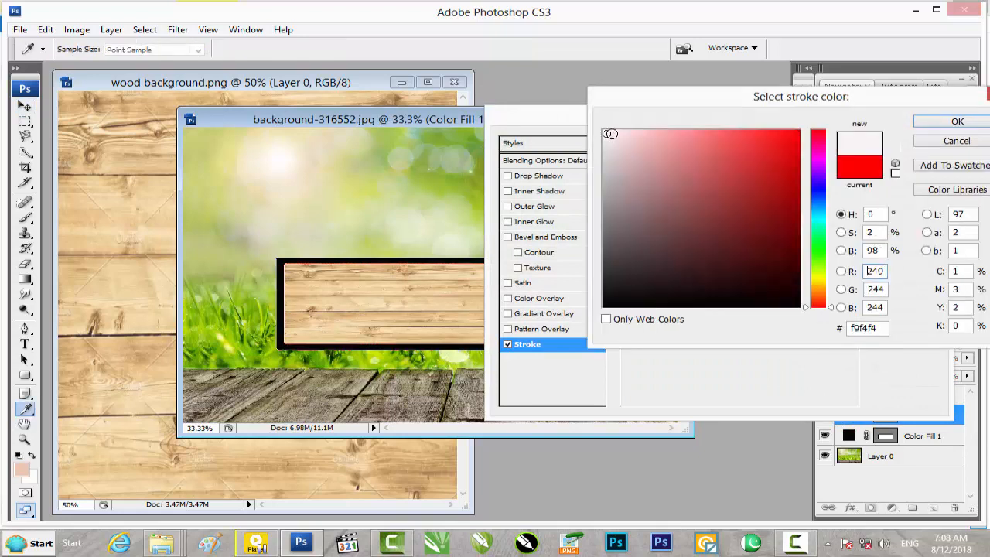
pyautogui.click(953, 123)
# Add an Inner Shadow to the red fill layer with distance 15 px, size 34 px and an angle of 85°.
pyautogui.click(539, 192)
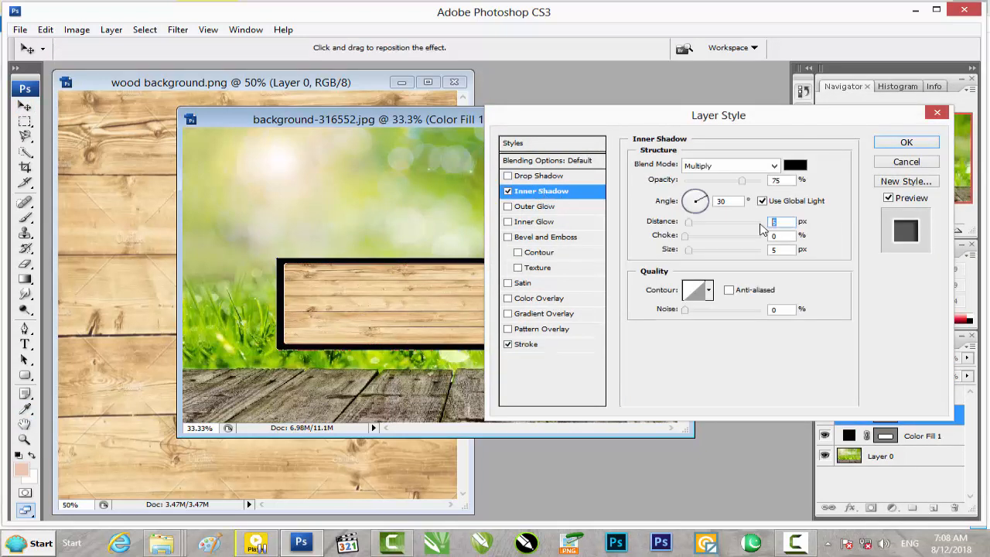
pyautogui.write('15')
pyautogui.write('3')
pyautogui.write('4')
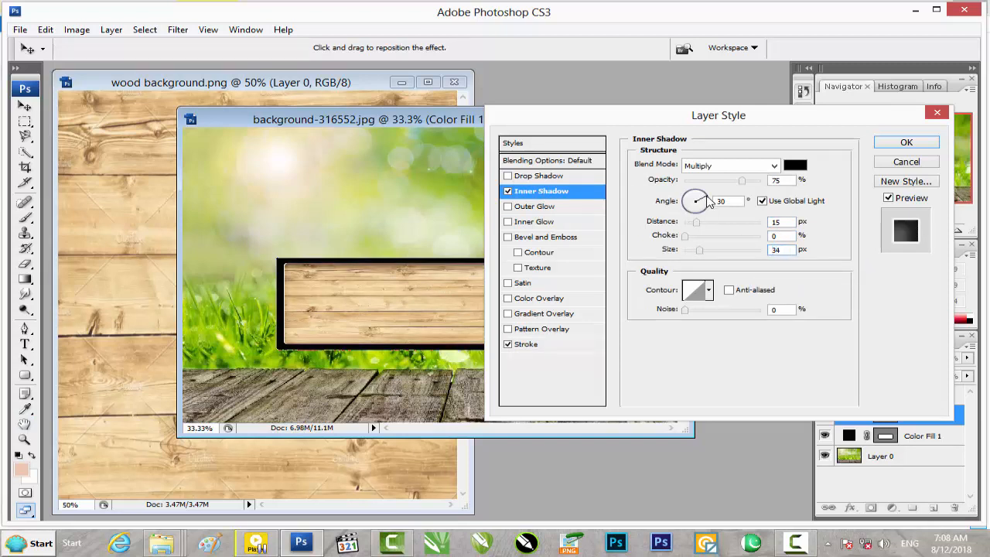
pyautogui.moveTo(698, 200); pyautogui.dragTo(691, 202)
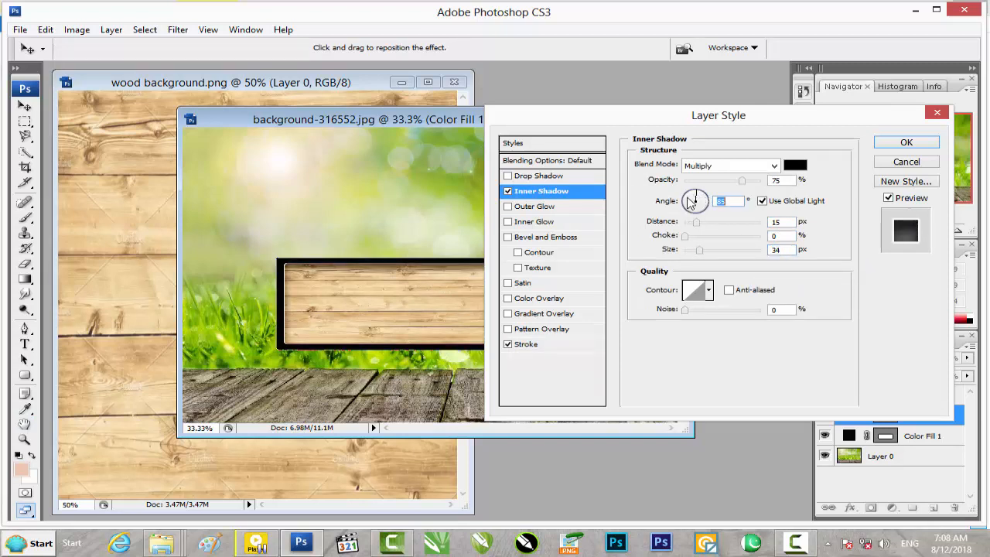
pyautogui.click(906, 143)
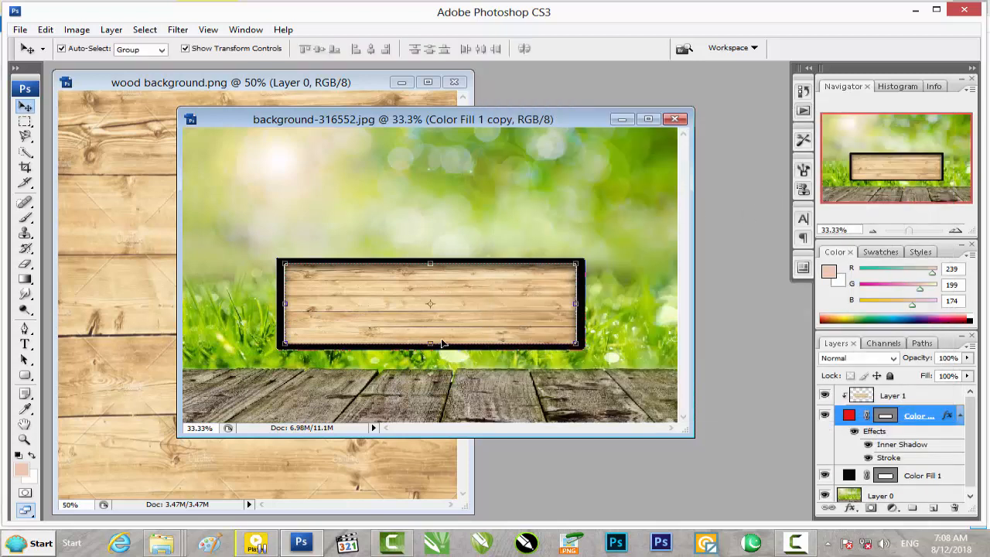
# Open grass.png from the "ingredients for provide" folder.
pyautogui.moveTo(161, 544)
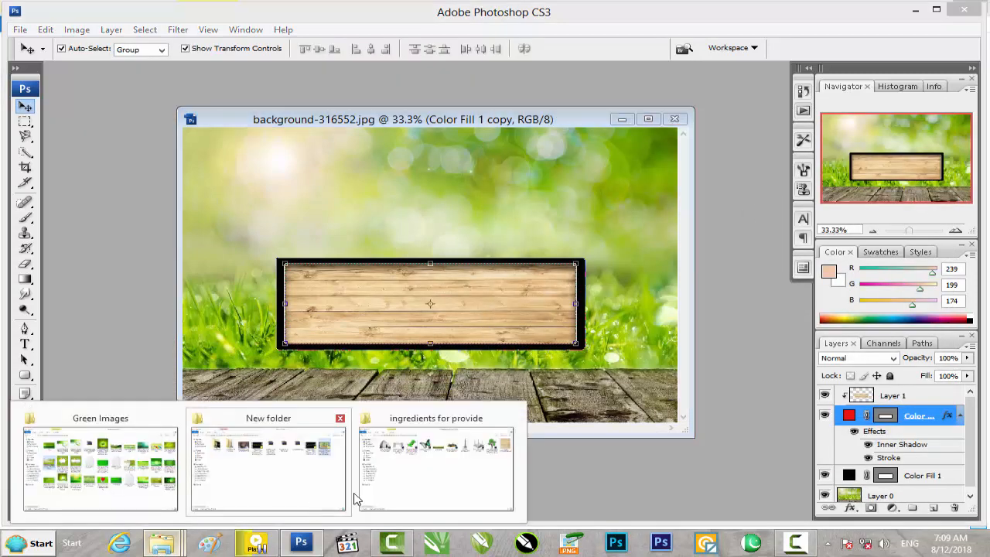
pyautogui.click(429, 457)
pyautogui.moveTo(510, 104); pyautogui.dragTo(462, 489)
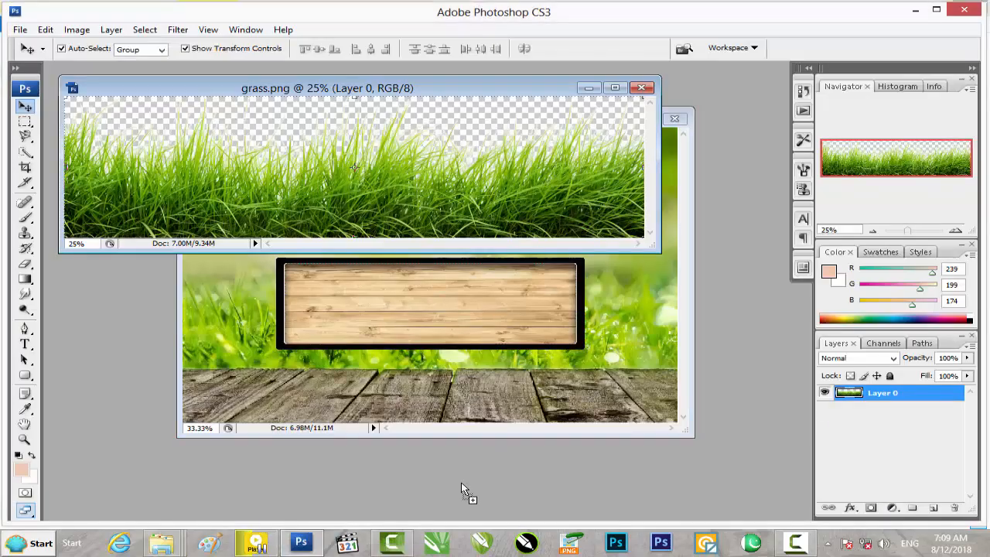
# Merge the clipped wood layer and the red fill layer of background-316552.jpg into one layer.
pyautogui.click(616, 331)
pyautogui.keyDown('shift'); pyautogui.click(931, 420); pyautogui.keyUp('shift')
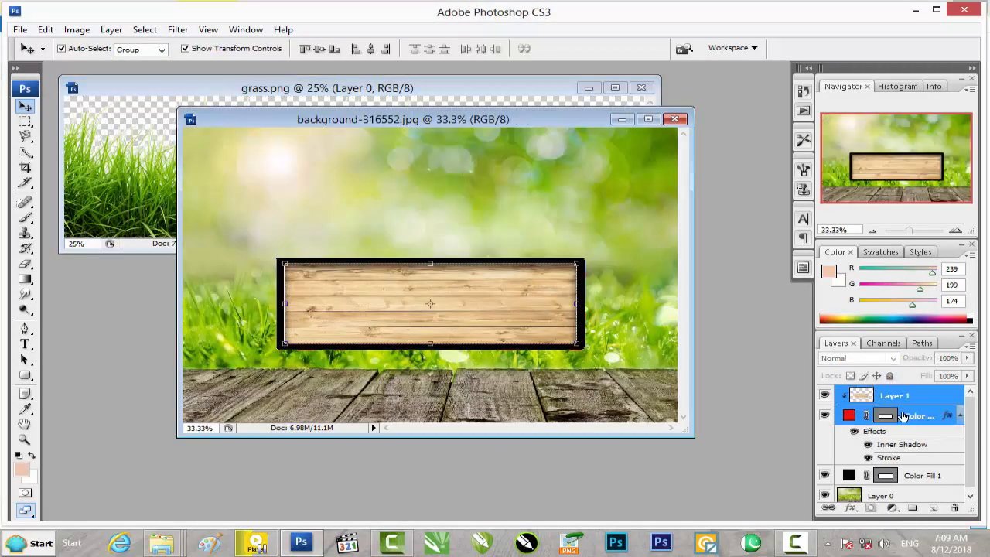
pyautogui.rightClick(939, 425)
pyautogui.click(857, 380)
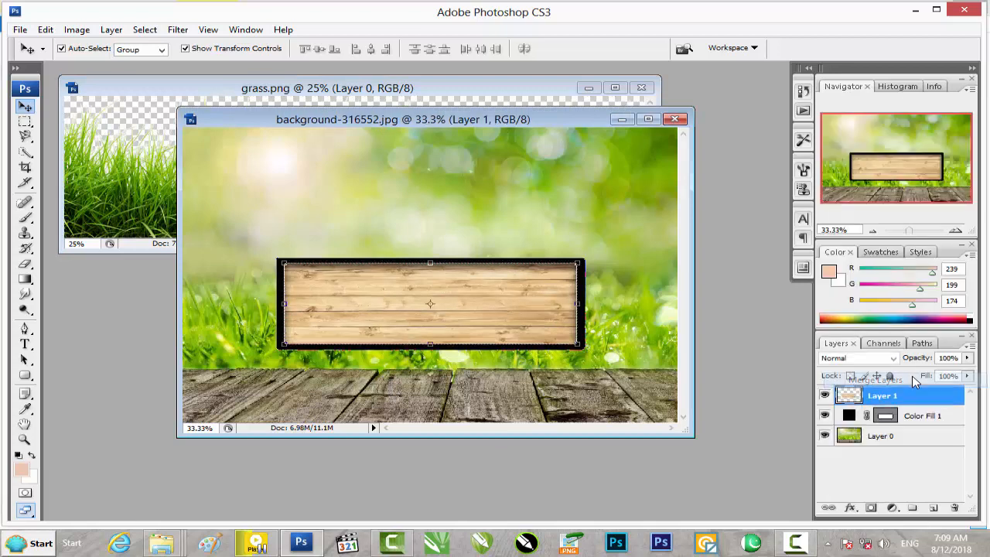
# Copy the grass from grass.png into background-316552.jpg and place its layer directly beneath the wood layer.
pyautogui.click(123, 185)
pyautogui.moveTo(155, 200); pyautogui.dragTo(379, 294)
pyautogui.moveTo(914, 399); pyautogui.dragTo(897, 415)
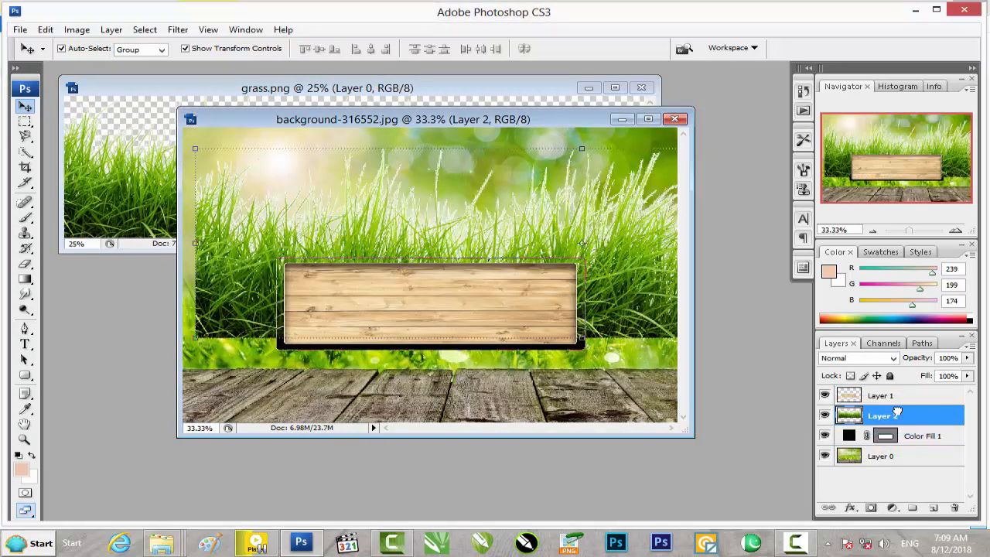
pyautogui.moveTo(640, 208); pyautogui.dragTo(531, 209)
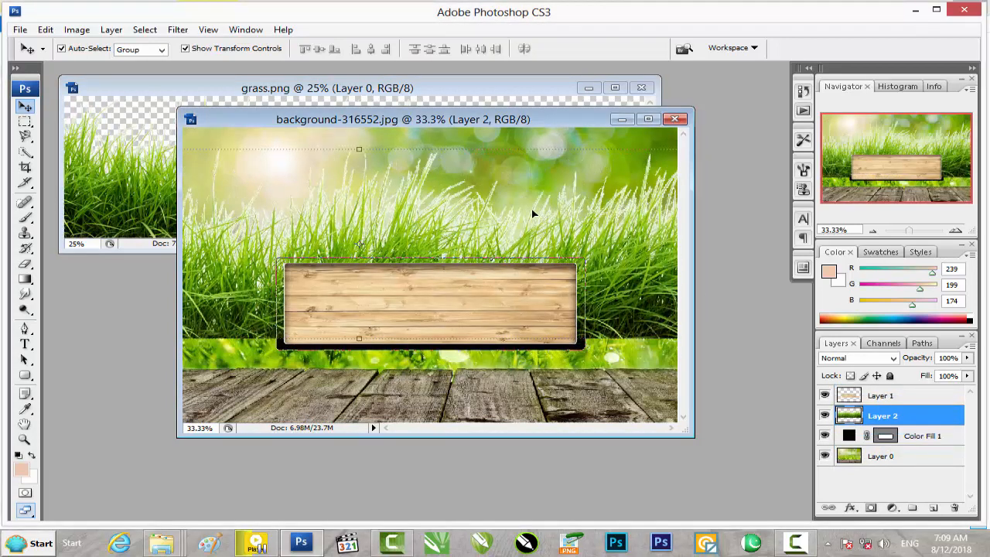
# Scale the grass down to 25.6% height and stretch it across the full width of the black frame's top edge.
pyautogui.moveTo(605, 241); pyautogui.dragTo(453, 252)
pyautogui.press('Up')
pyautogui.press('Up')
pyautogui.press('Up')
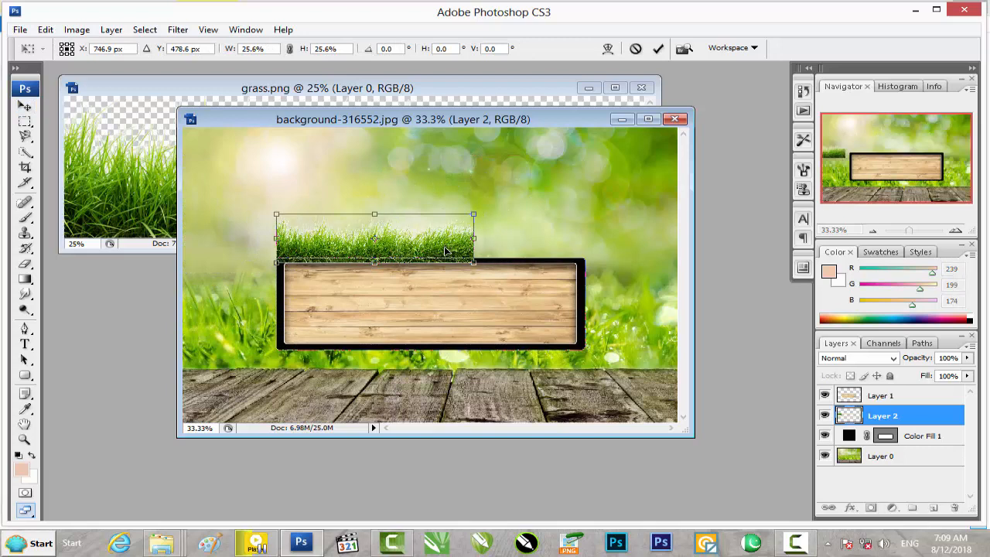
pyautogui.moveTo(479, 248); pyautogui.dragTo(589, 248)
pyautogui.press('Return')
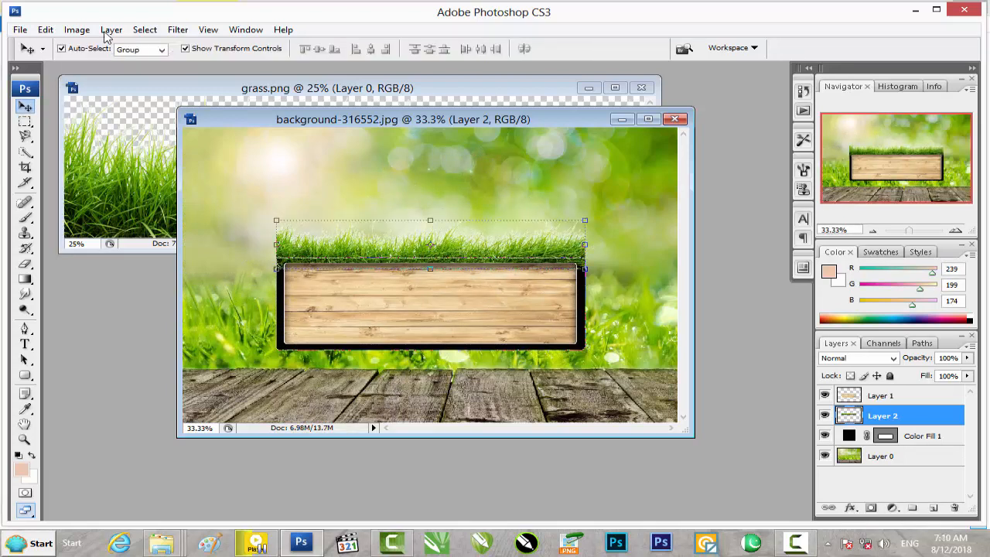
# Clip the grass layer to the black frame's fill layer and duplicate the clipped grass.
pyautogui.click(110, 30)
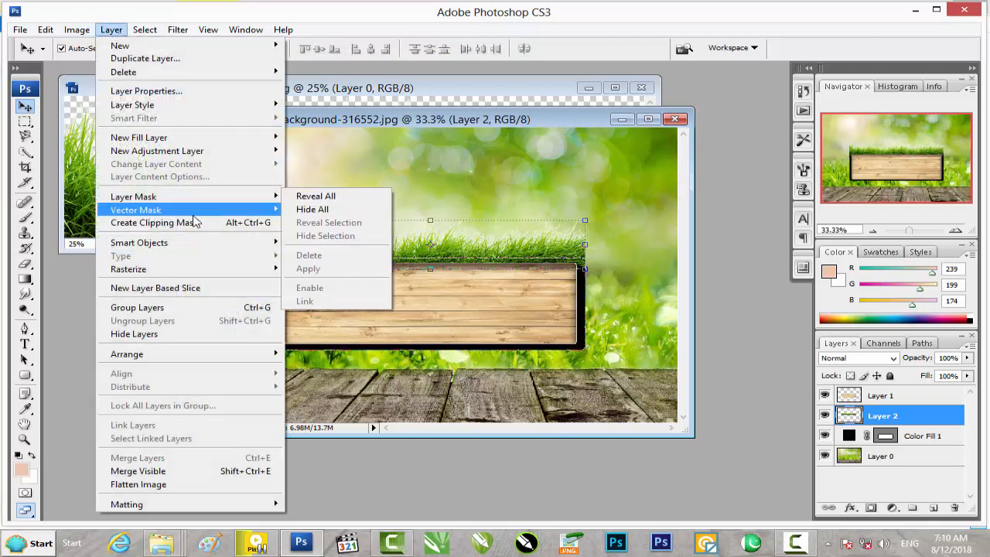
pyautogui.click(191, 222)
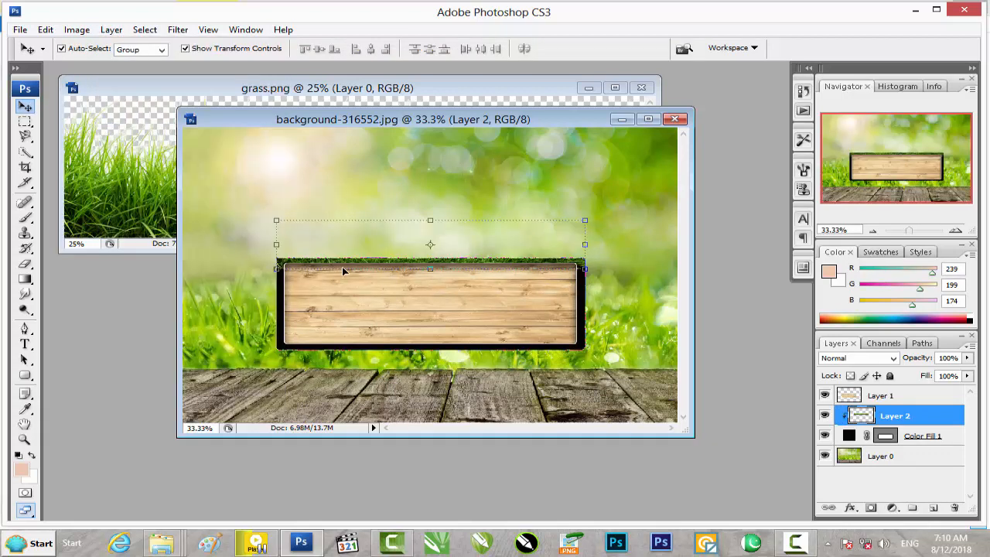
pyautogui.moveTo(934, 426); pyautogui.dragTo(933, 508)
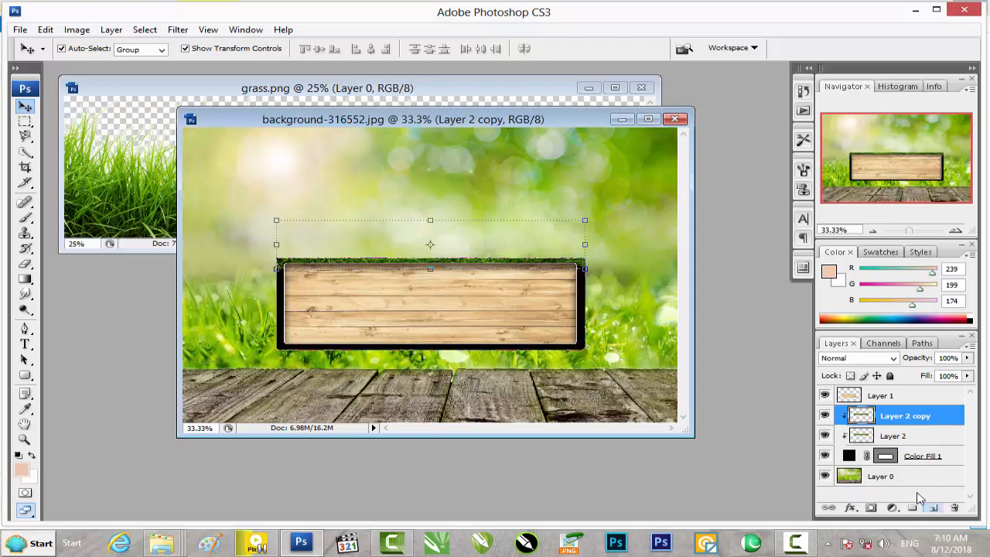
# Rotate the grass copy 179.8° onto the frame's bottom edge at 104.5% width, and duplicate the original top grass layer.
pyautogui.moveTo(448, 263); pyautogui.dragTo(452, 356)
pyautogui.moveTo(597, 300); pyautogui.dragTo(302, 362)
pyautogui.moveTo(456, 328); pyautogui.dragTo(456, 346)
pyautogui.press('Right')
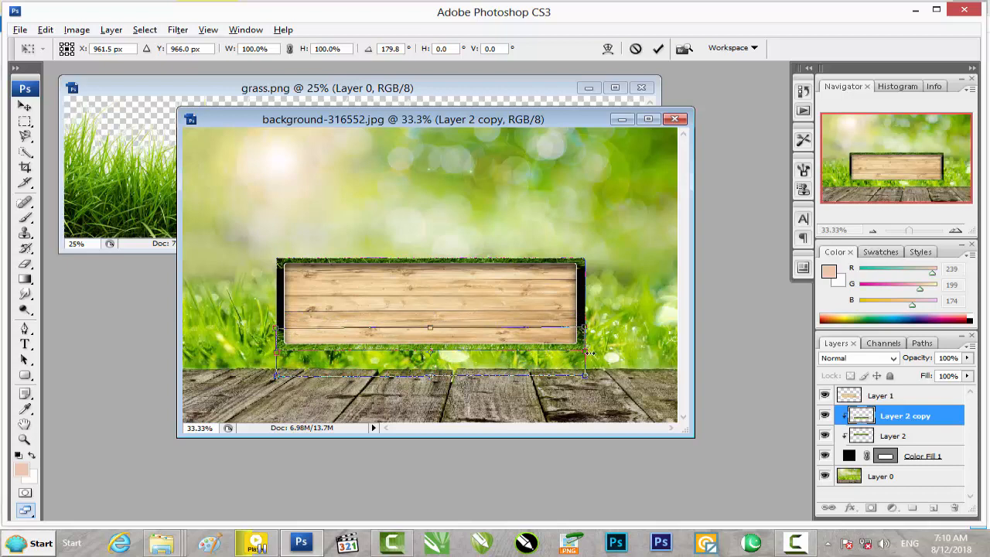
pyautogui.moveTo(597, 352); pyautogui.dragTo(594, 352)
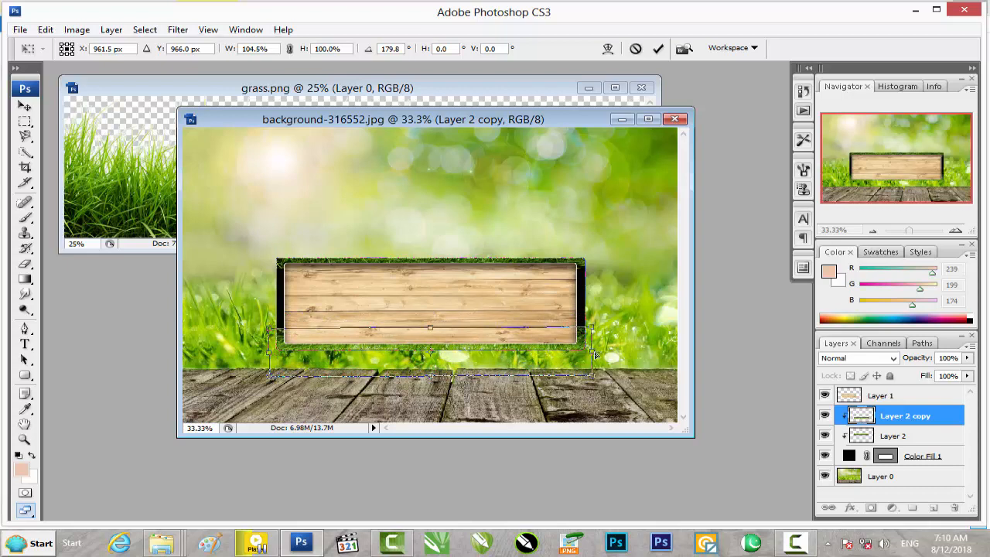
pyautogui.press('Return')
pyautogui.click(916, 436)
pyautogui.hotkey('ctrl', 'j')
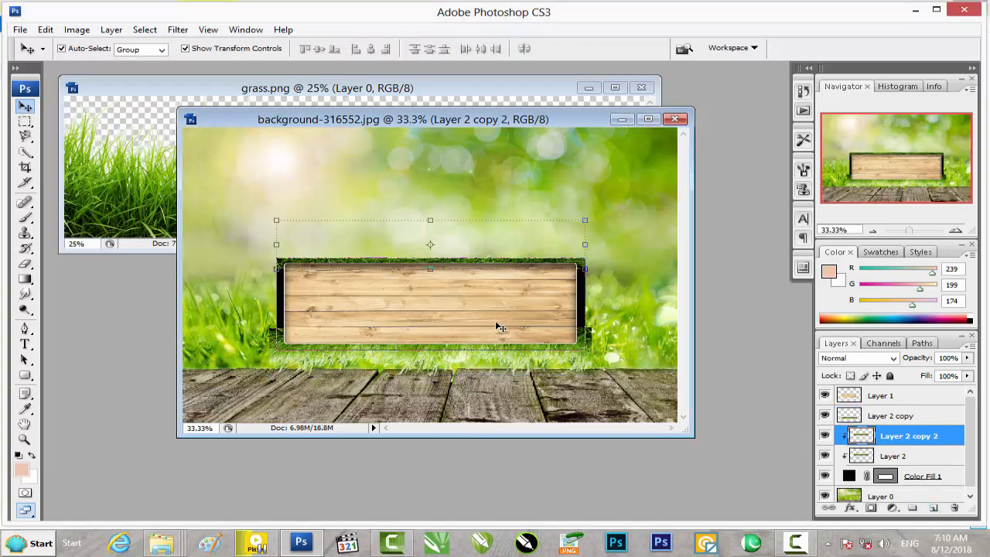
# Rotate the bottom grass copy -91.6° onto the frame's right edge and clip it to the frame.
pyautogui.click(578, 358)
pyautogui.moveTo(596, 315); pyautogui.dragTo(578, 234)
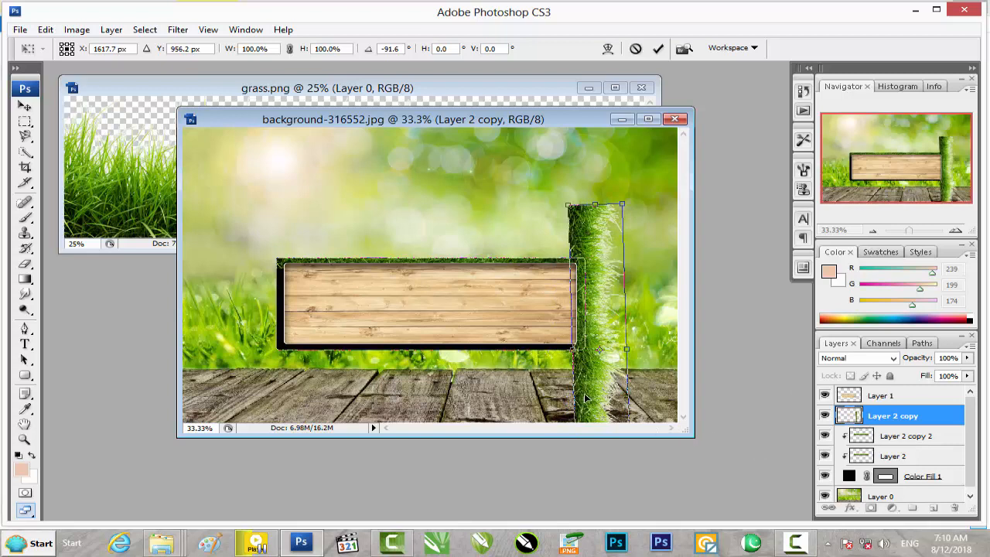
pyautogui.click(111, 29)
pyautogui.click(683, 459)
pyautogui.press('Return')
pyautogui.click(120, 34)
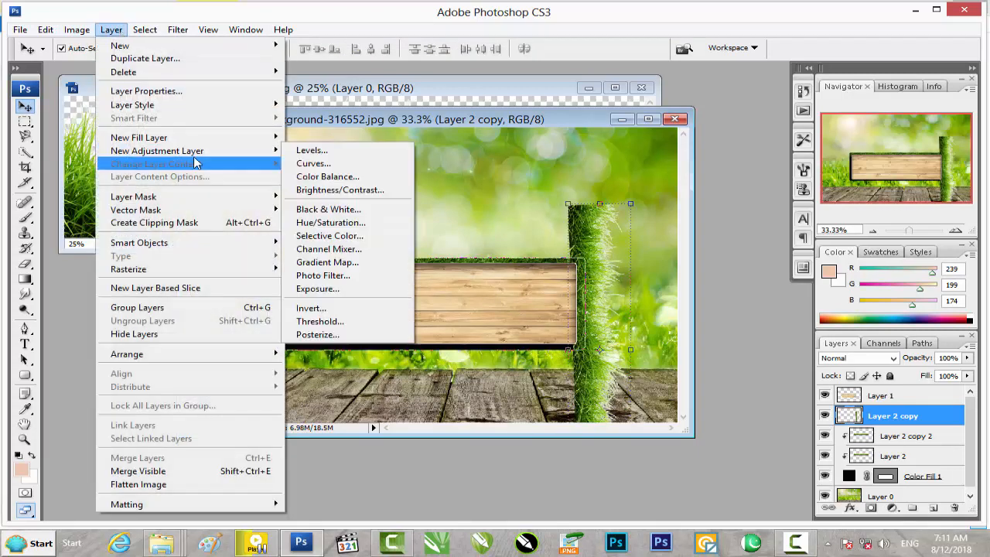
pyautogui.click(200, 220)
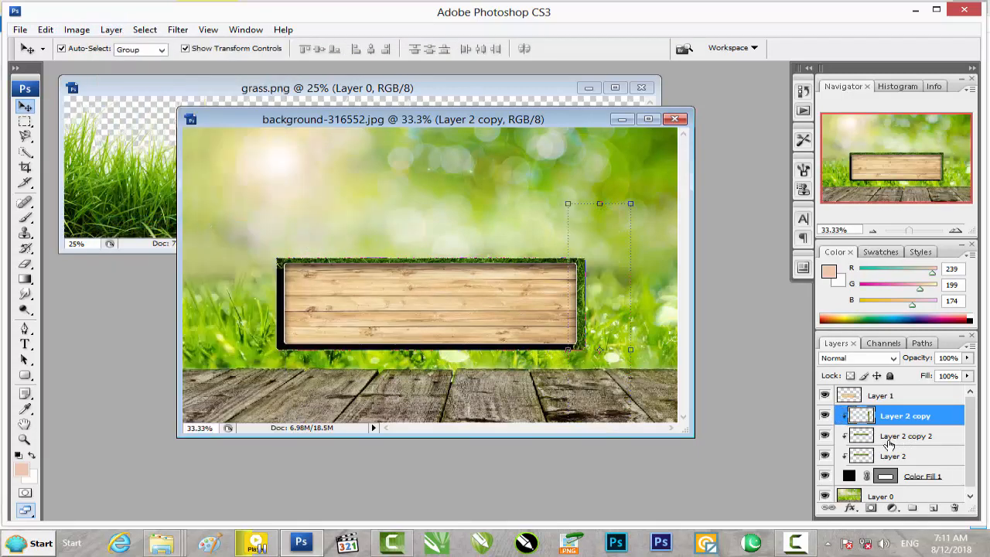
# Move the grass of Layer 2 straight down so it covers the frame's bottom edge.
pyautogui.click(919, 458)
pyautogui.hotkey('shift', 'Down')
pyautogui.hotkey('shift', 'Down')
pyautogui.hotkey('shift', 'Down')
pyautogui.hotkey('shift', 'Down')
pyautogui.hotkey('shift', 'Down')
pyautogui.hotkey('shift', 'Down')
pyautogui.hotkey('shift', 'Down')
pyautogui.hotkey('shift', 'Down')
pyautogui.hotkey('shift', 'Down')
pyautogui.hotkey('shift', 'Down')
pyautogui.hotkey('shift', 'Down')
pyautogui.hotkey('shift', 'Down')
pyautogui.hotkey('shift', 'Down')
pyautogui.hotkey('shift', 'Down')
pyautogui.hotkey('shift', 'Down')
pyautogui.hotkey('shift', 'Down')
pyautogui.hotkey('shift', 'Down')
pyautogui.hotkey('shift', 'Down')
pyautogui.hotkey('shift', 'Down')
pyautogui.hotkey('shift', 'Down')
pyautogui.hotkey('shift', 'Down')
pyautogui.hotkey('shift', 'Down')
pyautogui.hotkey('shift', 'Down')
pyautogui.hotkey('shift', 'Down')
pyautogui.hotkey('shift', 'Down')
pyautogui.hotkey('shift', 'Down')
pyautogui.hotkey('shift', 'Down')
pyautogui.hotkey('shift', 'Down')
pyautogui.hotkey('shift', 'Down')
pyautogui.hotkey('shift', 'Down')
pyautogui.hotkey('shift', 'Down')
pyautogui.hotkey('shift', 'Down')
pyautogui.hotkey('shift', 'Down')
pyautogui.hotkey('shift', 'Down')
pyautogui.hotkey('shift', 'Down')
pyautogui.hotkey('shift', 'Up')
pyautogui.hotkey('shift', 'Up')
pyautogui.hotkey('shift', 'Up')
pyautogui.hotkey('shift', 'Up')
pyautogui.hotkey('shift', 'Up')
pyautogui.hotkey('shift', 'Up')
pyautogui.hotkey('shift', 'Up')
pyautogui.hotkey('shift', 'Up')
pyautogui.press('Up')
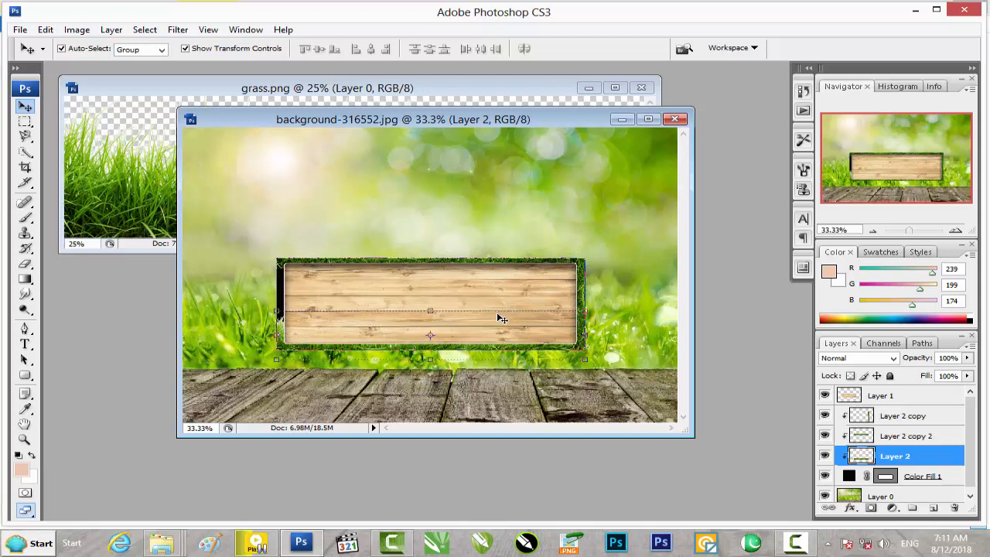
pyautogui.hotkey('ctrl', 'd')
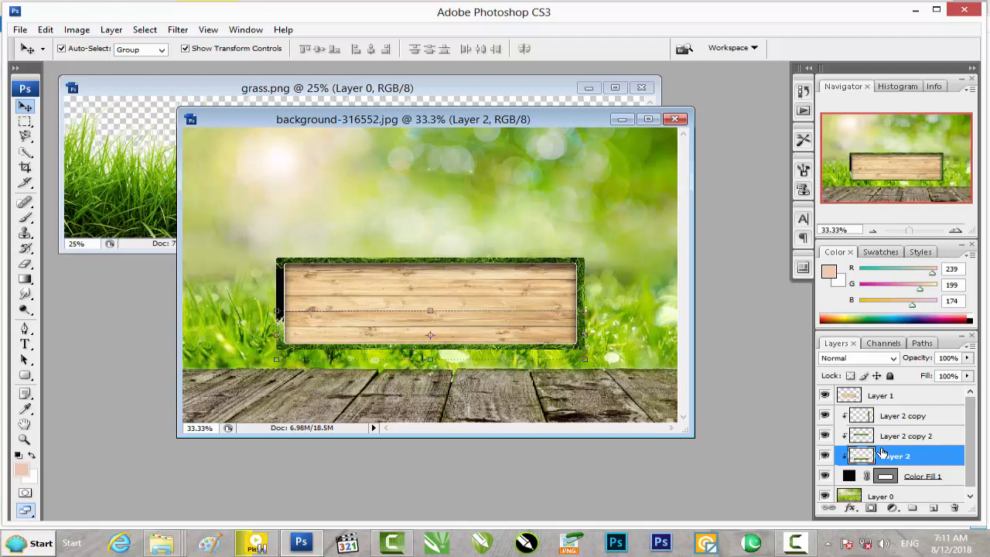
# Duplicate the frame's right-edge grass strip and flip the copy horizontally to -100.8% width.
pyautogui.click(901, 417)
pyautogui.hotkey('ctrl', 'j')
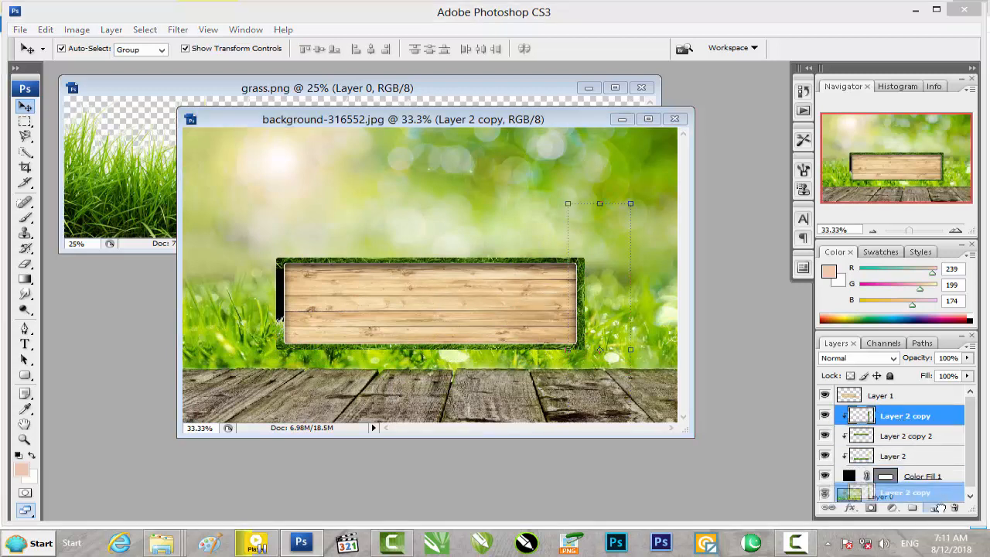
pyautogui.moveTo(610, 329); pyautogui.dragTo(484, 348)
# Move the flipped grass strip horizontally across the board to cover the frame's left edge.
pyautogui.press('Left')
pyautogui.press('Left')
pyautogui.press('Left')
pyautogui.press('Left')
pyautogui.press('Left')
pyautogui.press('Left')
pyautogui.press('Left')
pyautogui.press('Left')
pyautogui.press('Left')
pyautogui.press('Left')
pyautogui.press('Left')
pyautogui.press('Left')
pyautogui.press('Left')
pyautogui.press('Left')
pyautogui.press('Left')
pyautogui.press('Left')
pyautogui.press('Left')
pyautogui.press('Left')
pyautogui.press('Left')
pyautogui.press('Left')
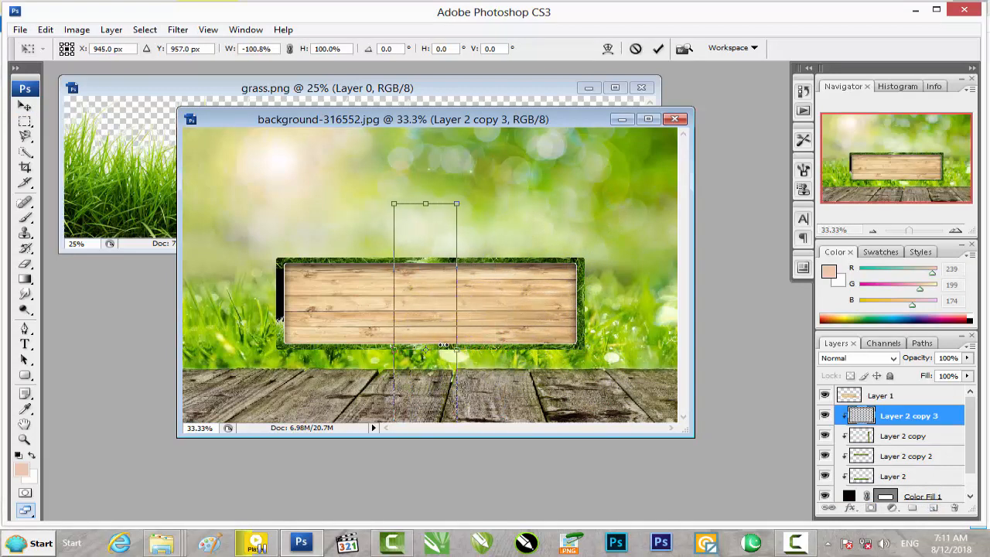
pyautogui.press('Left')
pyautogui.press('Left')
pyautogui.press('Left')
pyautogui.press('Left')
pyautogui.press('Left')
pyautogui.press('Left')
pyautogui.press('Left')
pyautogui.press('Left')
pyautogui.press('Left')
pyautogui.press('Left')
pyautogui.press('Left')
pyautogui.press('Left')
pyautogui.press('Left')
pyautogui.press('Left')
pyautogui.press('Left')
pyautogui.press('Left')
pyautogui.press('Left')
pyautogui.press('Left')
pyautogui.press('Left')
pyautogui.press('Left')
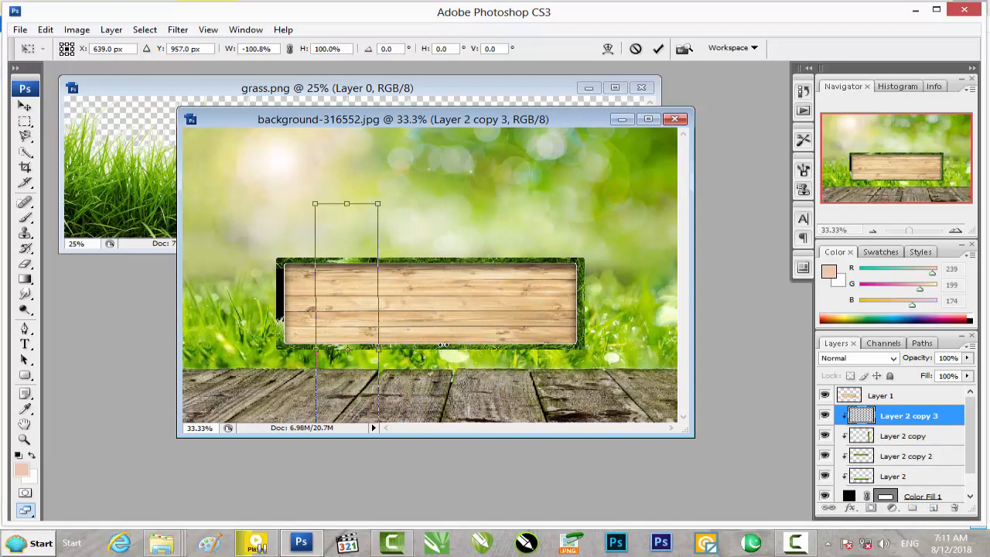
pyautogui.press('Left')
pyautogui.press('Left')
pyautogui.press('Left')
pyautogui.press('Left')
pyautogui.press('Left')
pyautogui.press('Left')
pyautogui.press('Left')
pyautogui.press('Left')
pyautogui.press('Left')
pyautogui.press('Left')
pyautogui.press('Left')
pyautogui.press('Left')
pyautogui.press('Left')
pyautogui.press('Left')
pyautogui.press('Left')
pyautogui.press('Left')
pyautogui.press('Left')
pyautogui.press('Left')
pyautogui.press('Left')
pyautogui.press('Left')
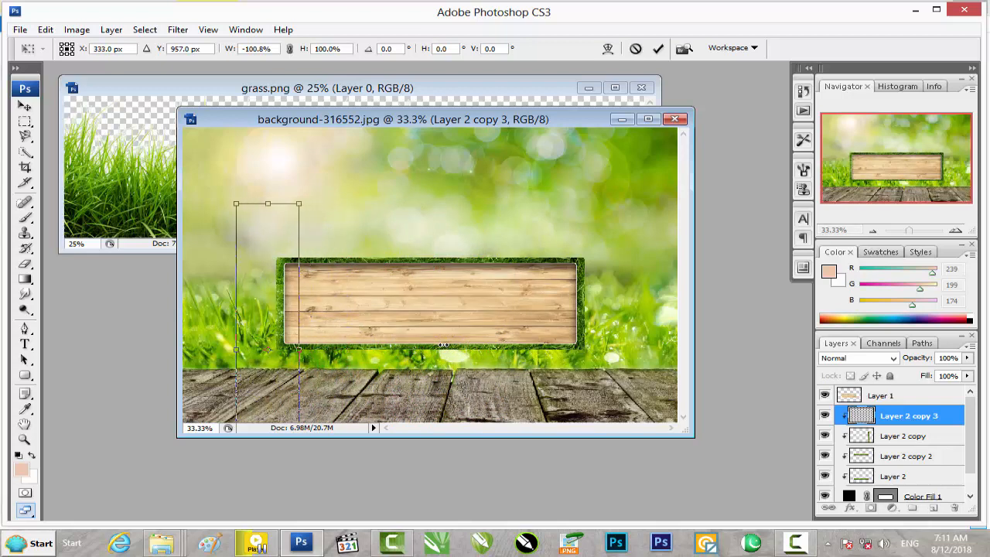
pyautogui.press('Return')
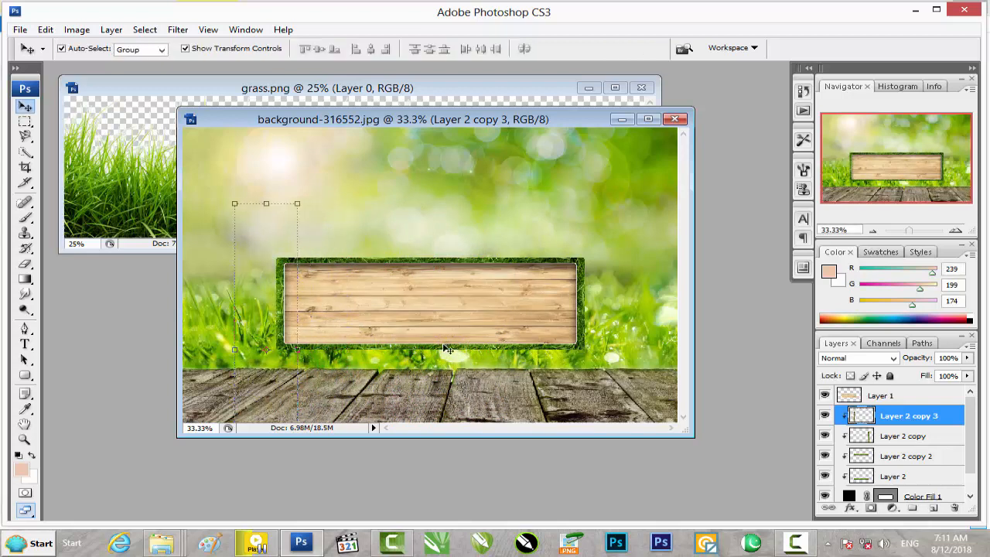
# Merge the four clipped grass strip layers into one layer.
pyautogui.keyDown('shift'); pyautogui.click(907, 436); pyautogui.keyUp('shift')
pyautogui.keyDown('shift'); pyautogui.click(904, 456); pyautogui.keyUp('shift')
pyautogui.keyDown('shift'); pyautogui.click(899, 478); pyautogui.keyUp('shift')
pyautogui.rightClick(901, 480)
pyautogui.click(897, 436)
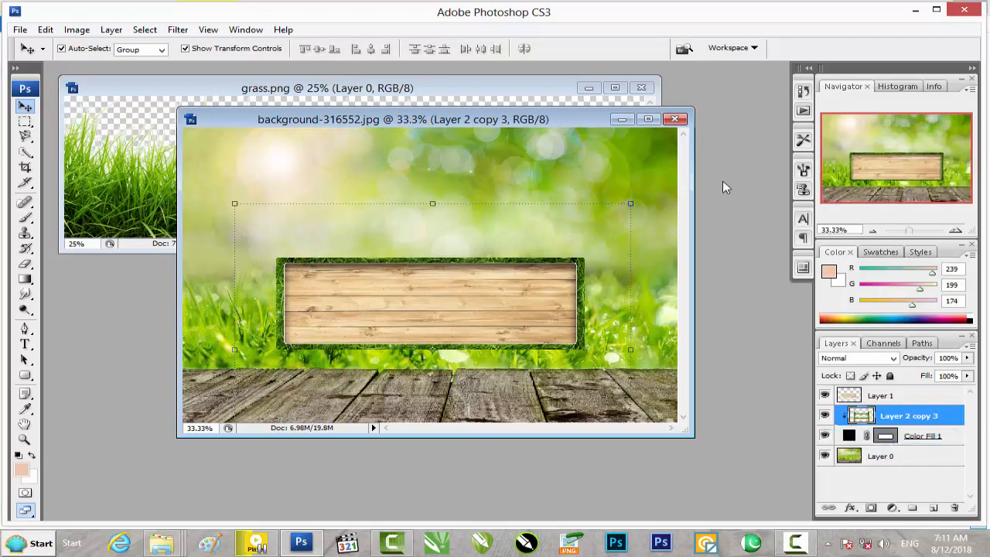
pyautogui.doubleClick(945, 415)
pyautogui.click(545, 176)
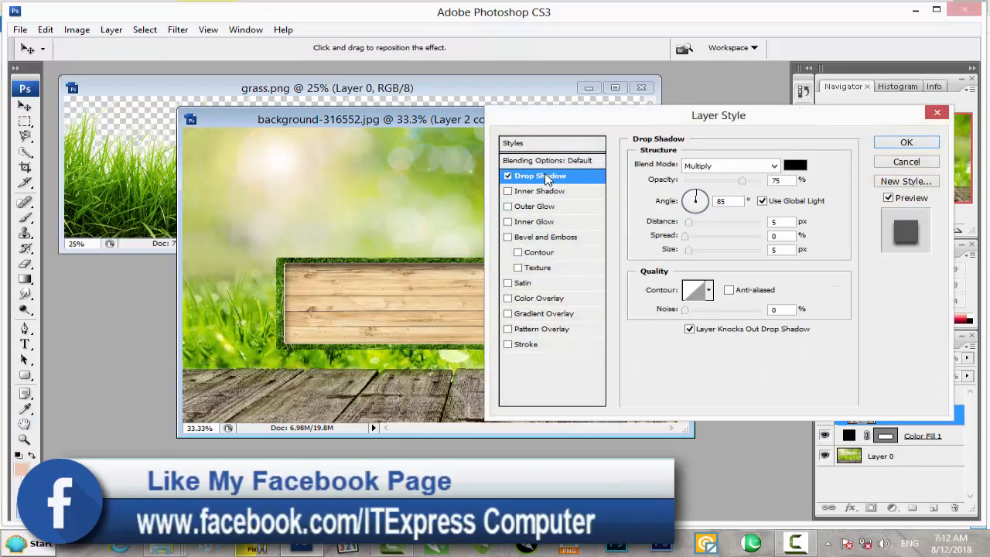
pyautogui.click(906, 162)
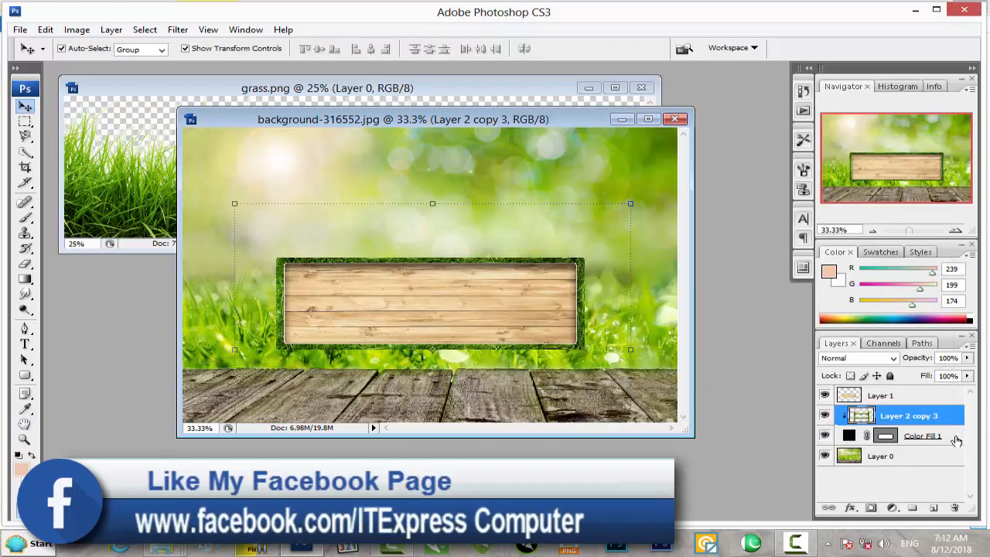
# Merge the combined grass layer with the black frame's Color Fill 1 layer.
pyautogui.keyDown('shift'); pyautogui.click(928, 435); pyautogui.keyUp('shift')
pyautogui.rightClick(937, 433)
pyautogui.click(920, 401)
# Apply a Drop Shadow to the grass frame with distance 13 px, spread 19% and size 57 px, and adjust its light angle.
pyautogui.doubleClick(937, 422)
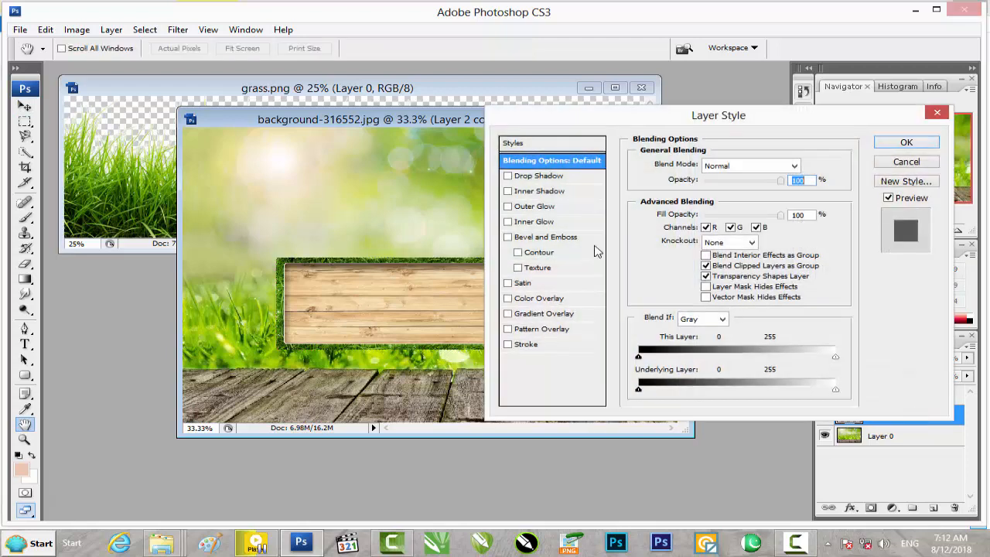
pyautogui.click(534, 179)
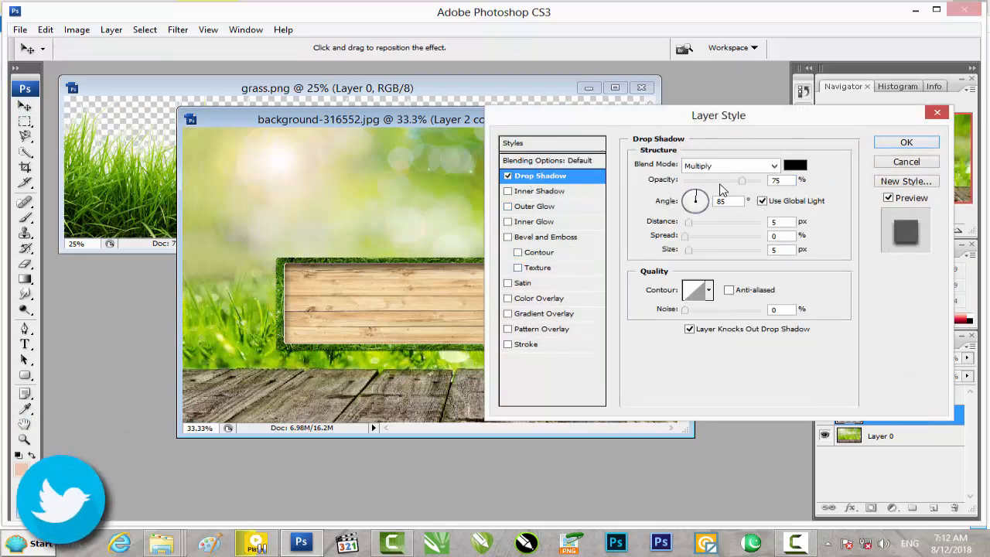
pyautogui.click(689, 222)
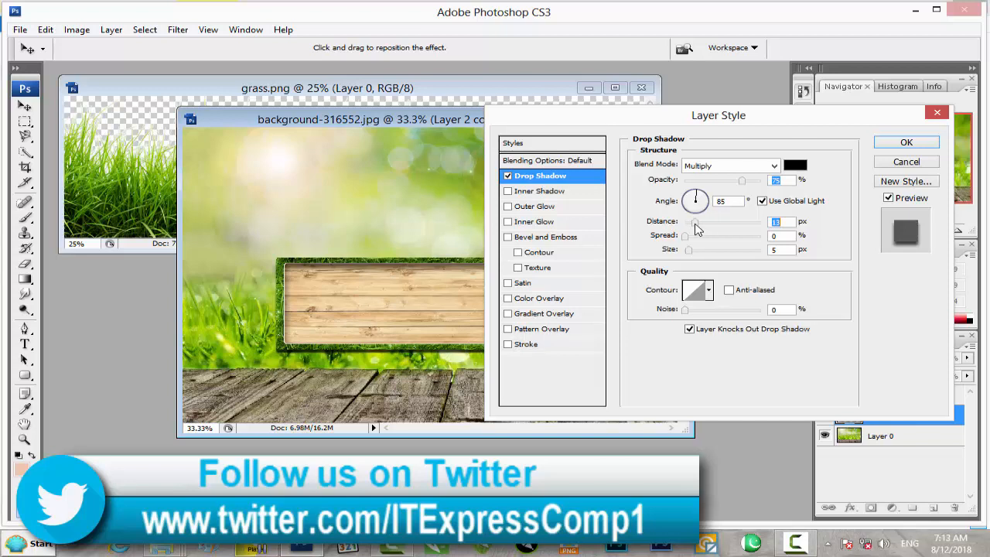
pyautogui.moveTo(694, 255); pyautogui.dragTo(699, 235)
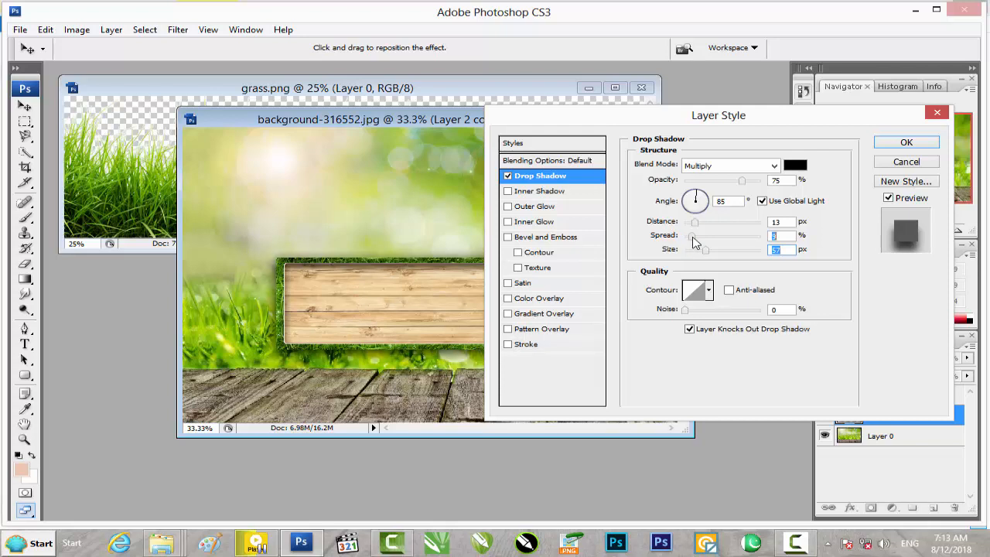
pyautogui.moveTo(691, 196); pyautogui.dragTo(689, 215)
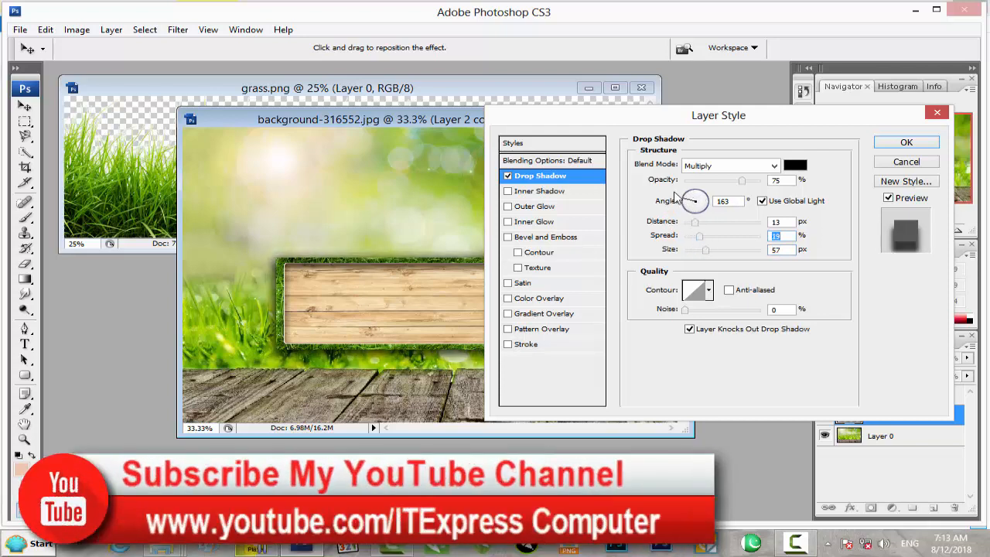
pyautogui.click(889, 146)
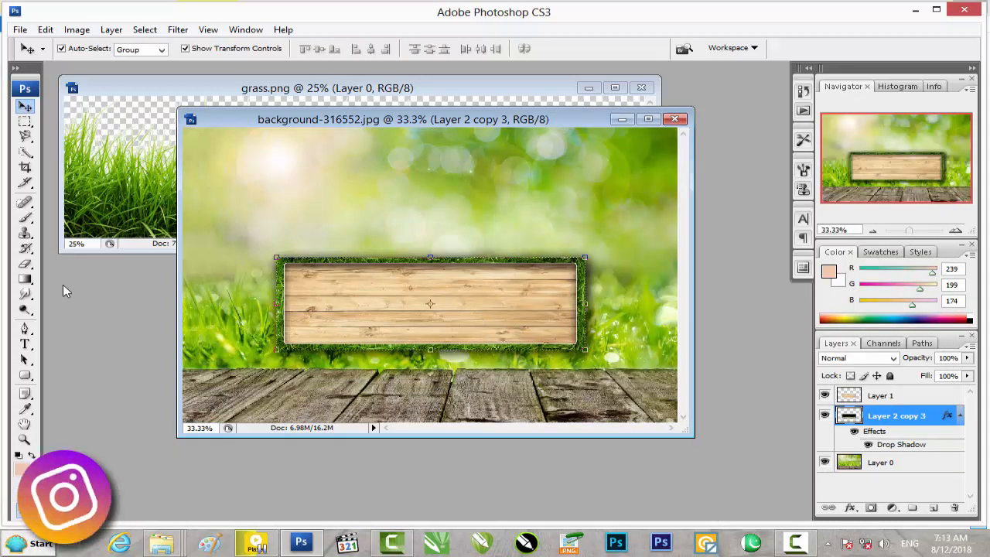
# Add the text "14 AUGUST" on the wooden board in red Arial Black at 144.07 pt.
pyautogui.click(24, 345)
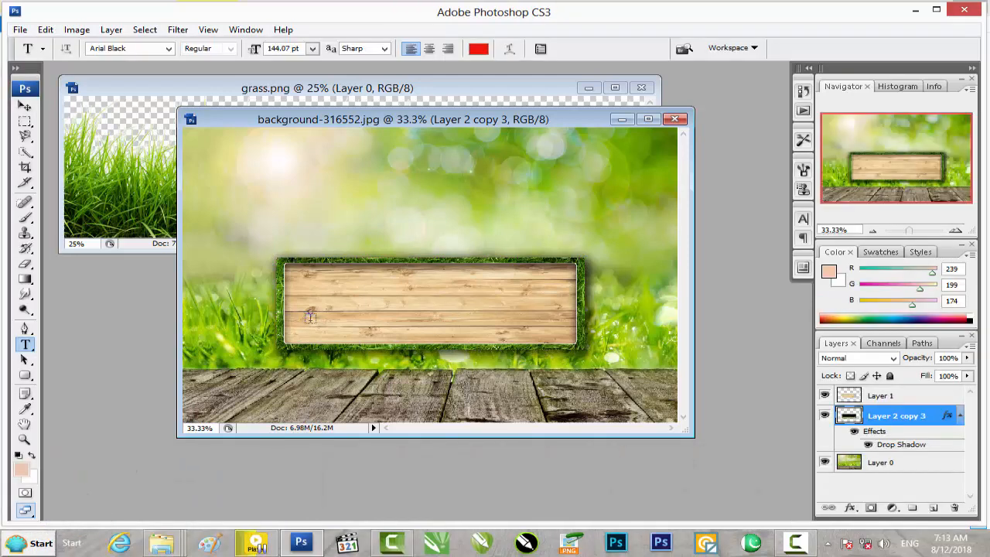
pyautogui.click(310, 316)
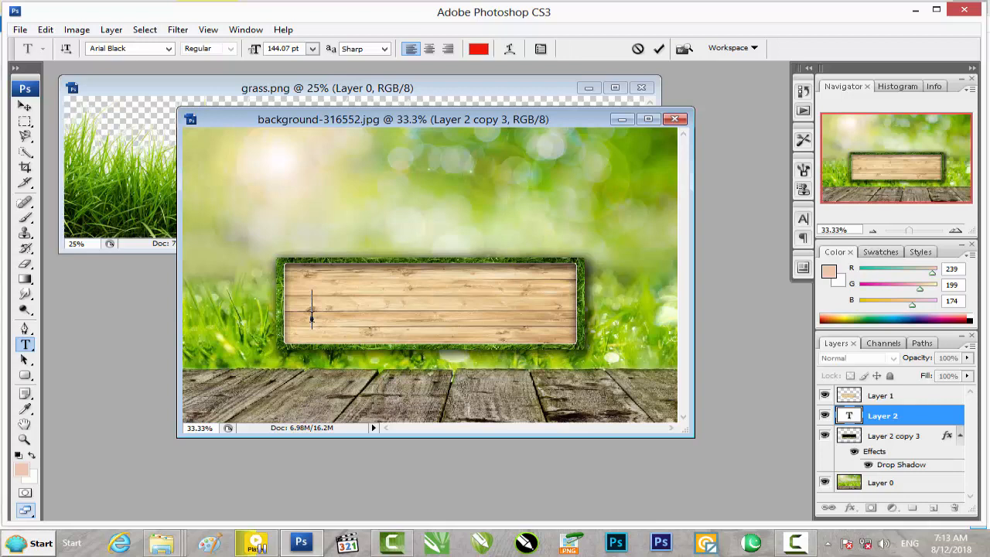
pyautogui.write('na')
pyautogui.moveTo(361, 301); pyautogui.dragTo(312, 306)
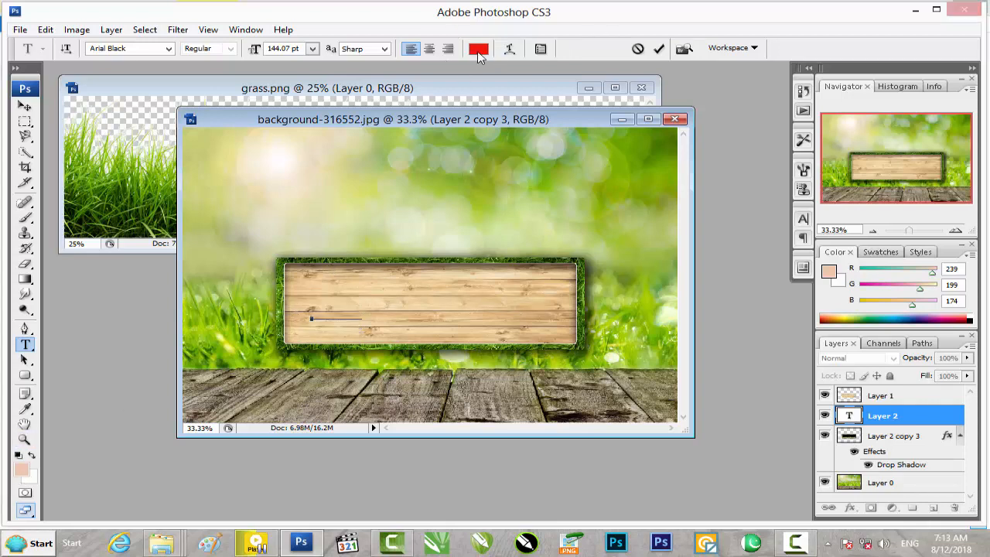
pyautogui.click(478, 49)
pyautogui.click(780, 137)
pyautogui.click(937, 132)
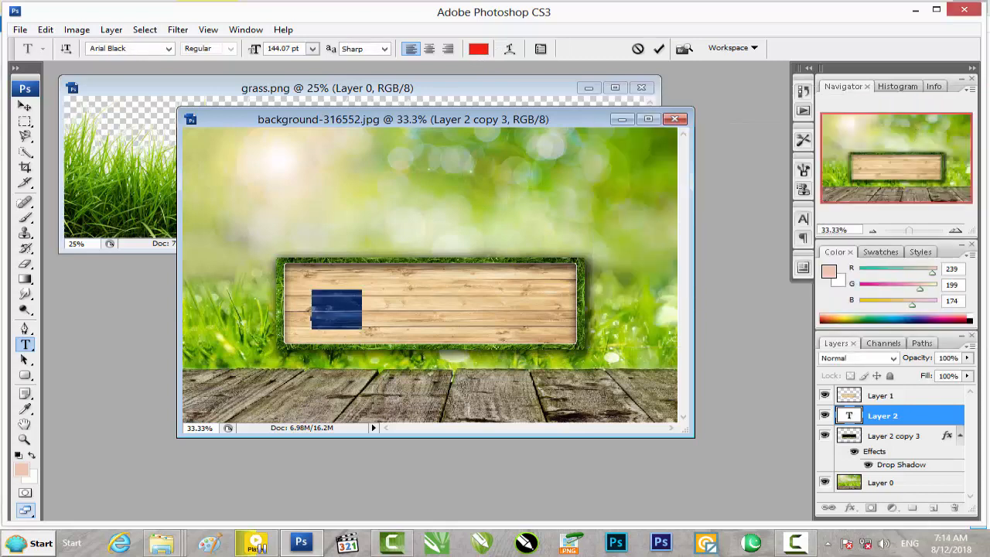
pyautogui.press('BackSpace')
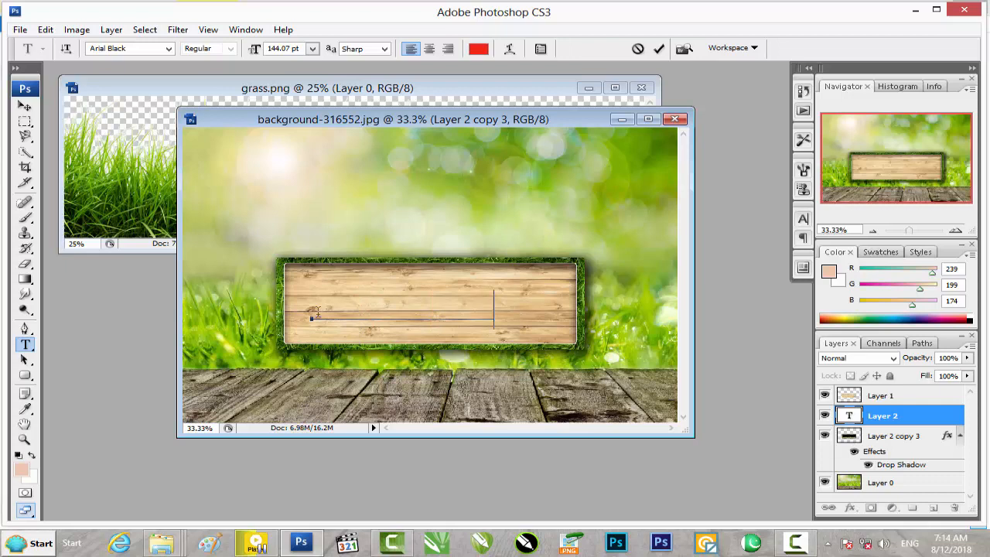
# Commit the text and move its layer above the wood layer.
pyautogui.click(919, 416)
pyautogui.moveTo(930, 420); pyautogui.dragTo(870, 391)
pyautogui.click(24, 108)
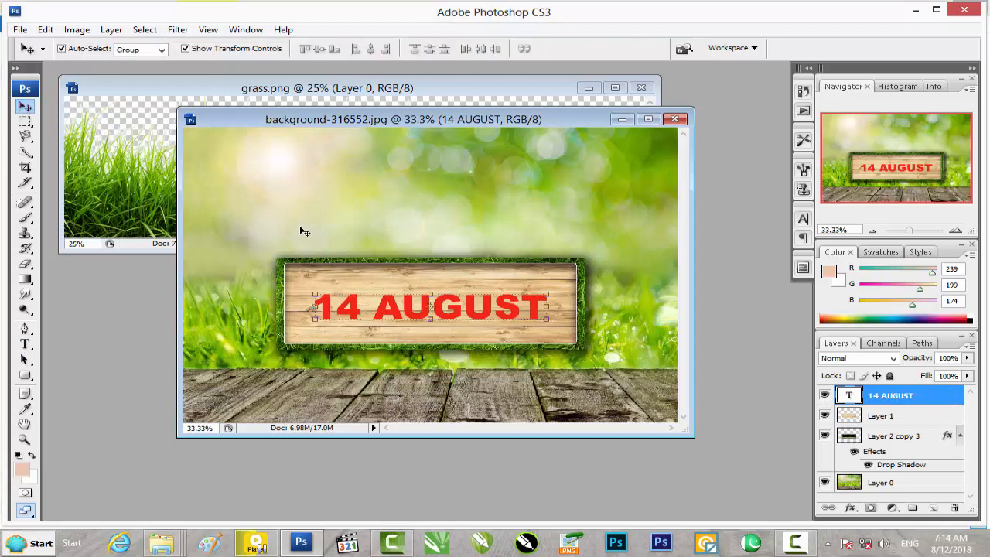
# Scale the 14 AUGUST text to about 119.7% width and 152.4% height so it fills the wooden board.
pyautogui.hotkey('ctrl', '+')
pyautogui.moveTo(606, 303); pyautogui.dragTo(623, 279)
pyautogui.moveTo(622, 318); pyautogui.dragTo(634, 318)
pyautogui.moveTo(450, 352); pyautogui.dragTo(448, 363)
pyautogui.moveTo(252, 317); pyautogui.dragTo(218, 321)
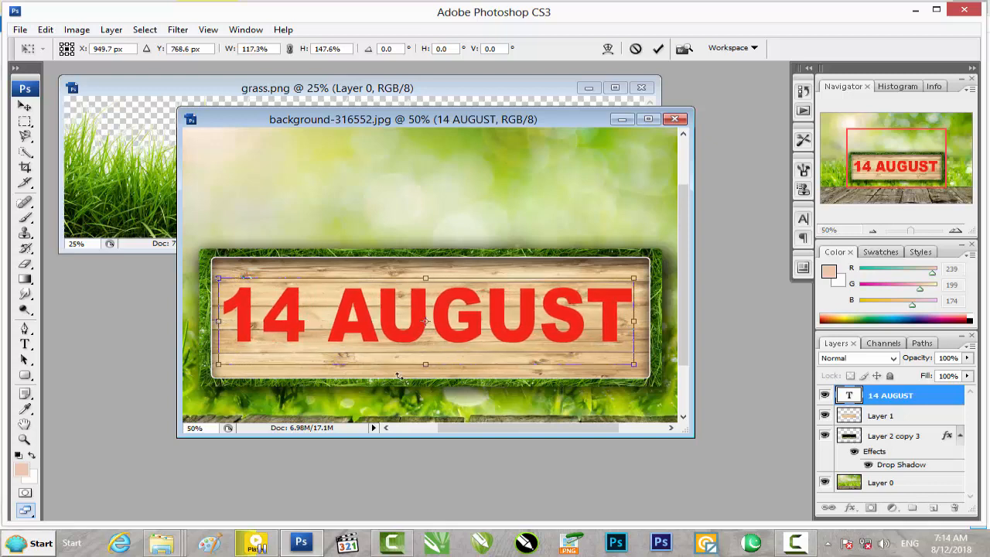
pyautogui.moveTo(430, 365); pyautogui.dragTo(428, 369)
pyautogui.moveTo(634, 331); pyautogui.dragTo(642, 328)
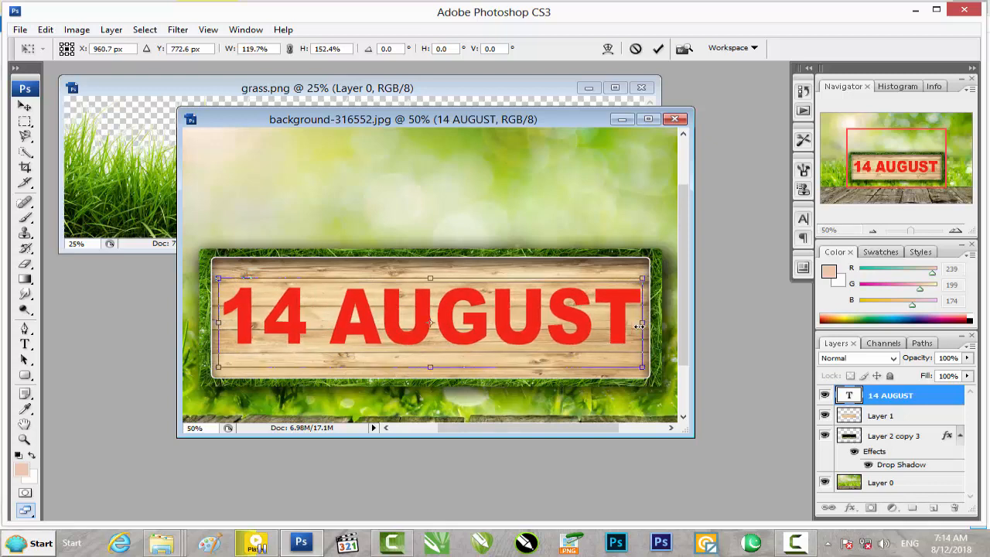
pyautogui.press('Return')
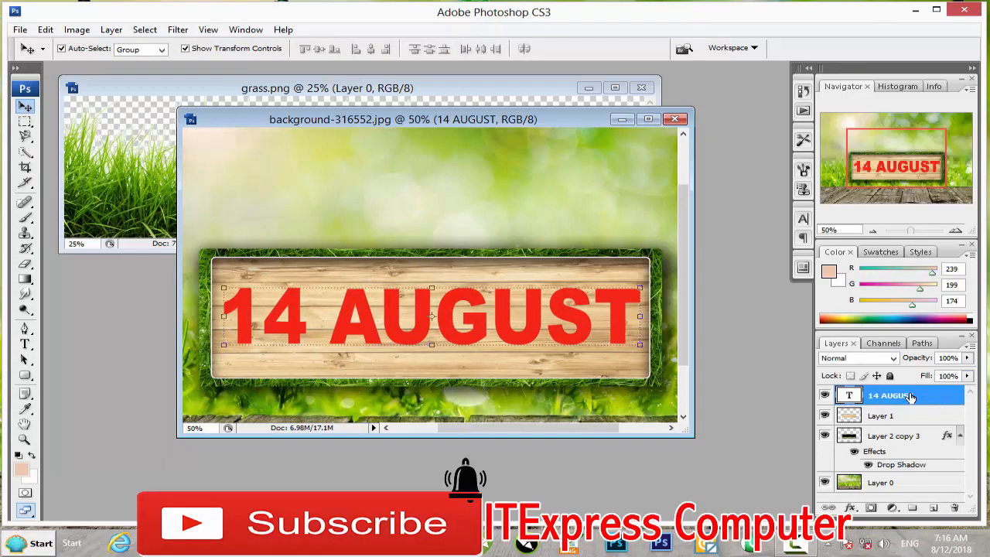
# Rasterize the 14 AUGUST text layer and add a Gradient Overlay effect to it.
pyautogui.rightClick(911, 396)
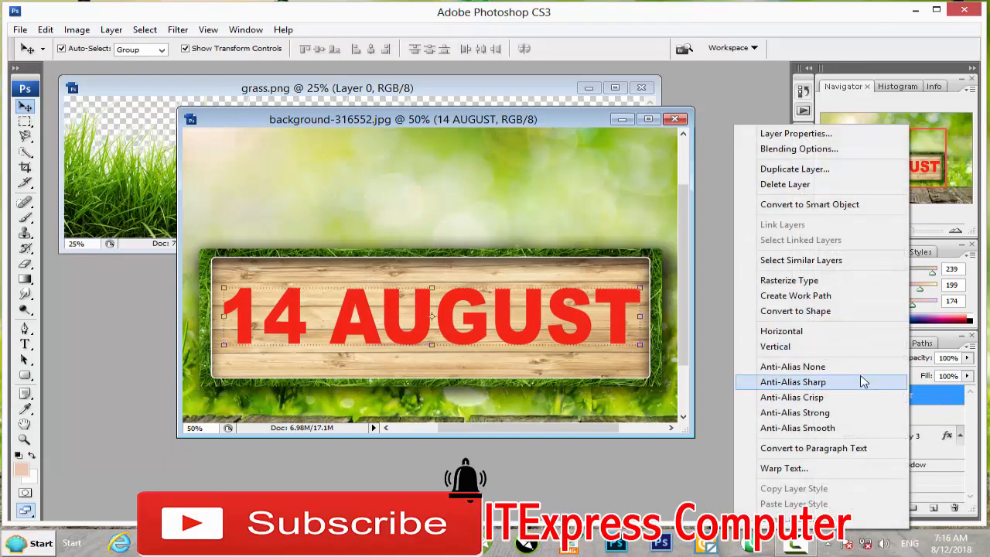
pyautogui.click(830, 288)
pyautogui.doubleClick(945, 403)
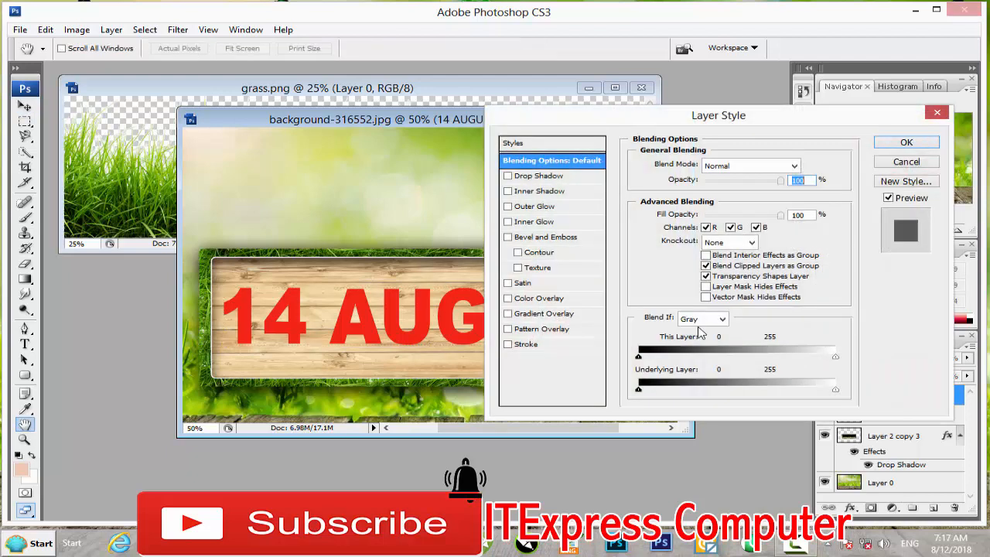
pyautogui.click(546, 315)
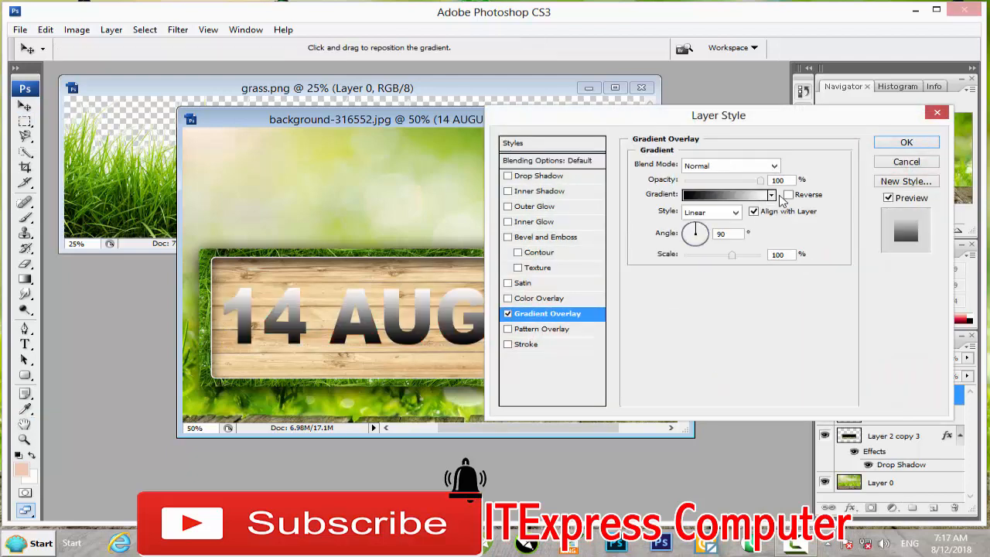
pyautogui.click(772, 195)
pyautogui.click(881, 237)
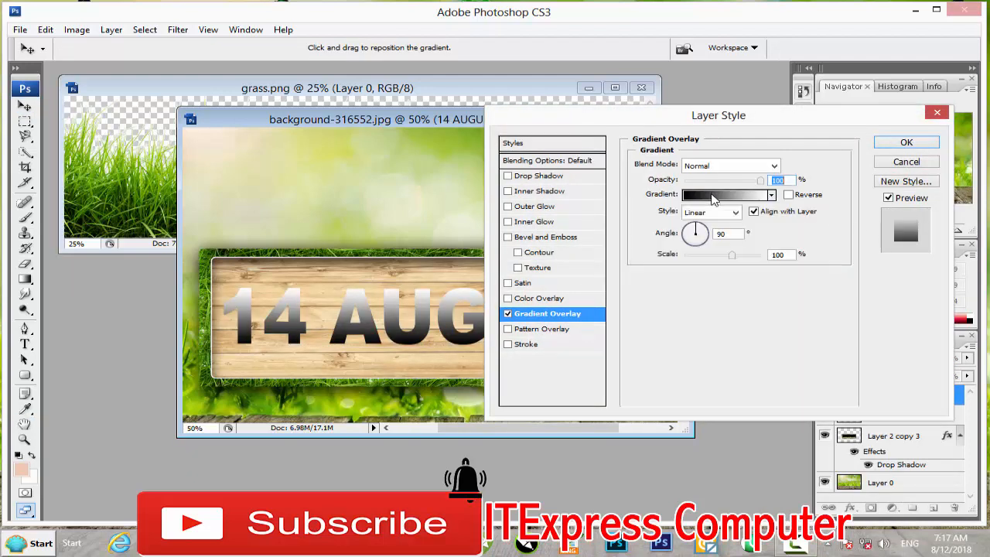
# Set the gradient's starting color stop at location 0% to red ff3337.
pyautogui.click(713, 198)
pyautogui.click(355, 306)
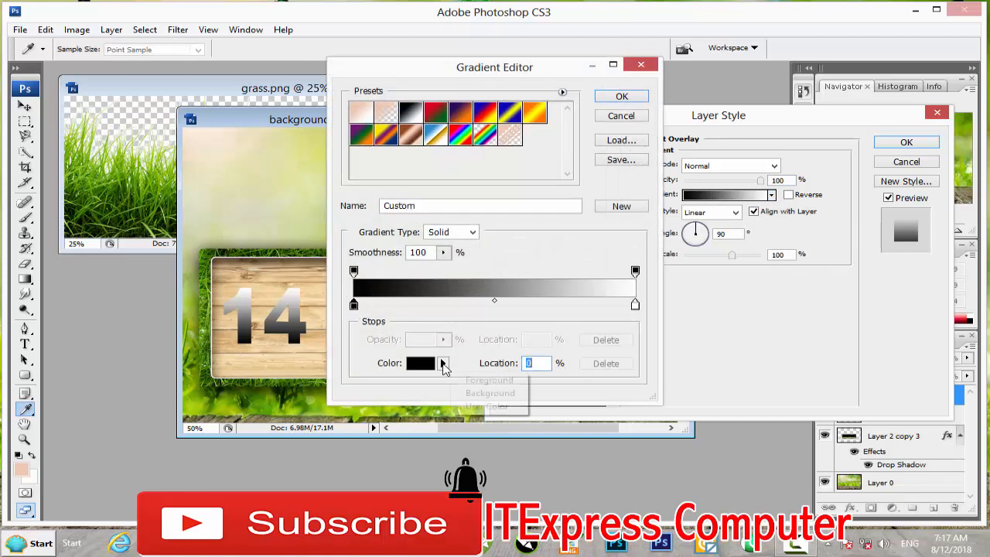
pyautogui.click(427, 369)
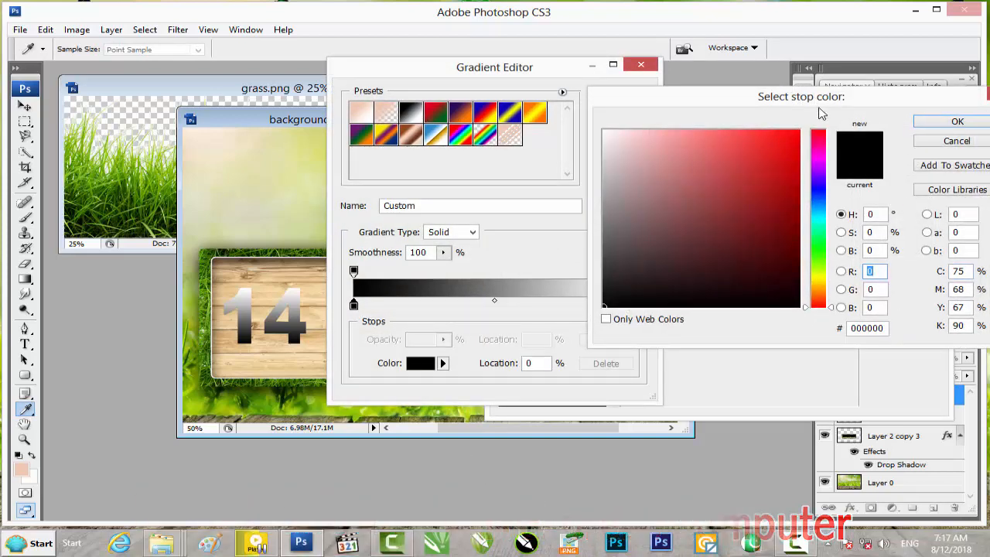
pyautogui.moveTo(819, 110); pyautogui.dragTo(664, 92)
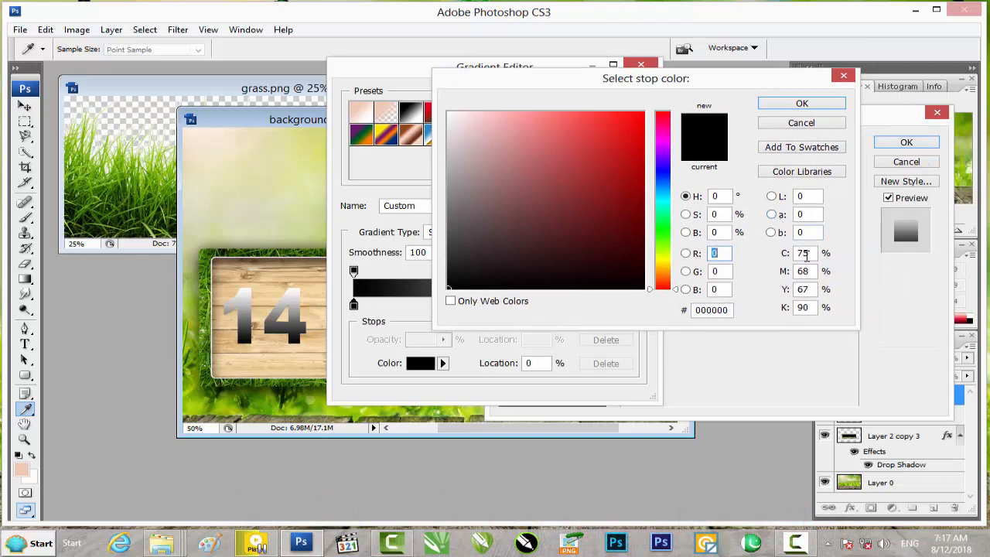
pyautogui.click(782, 275)
pyautogui.write('100')
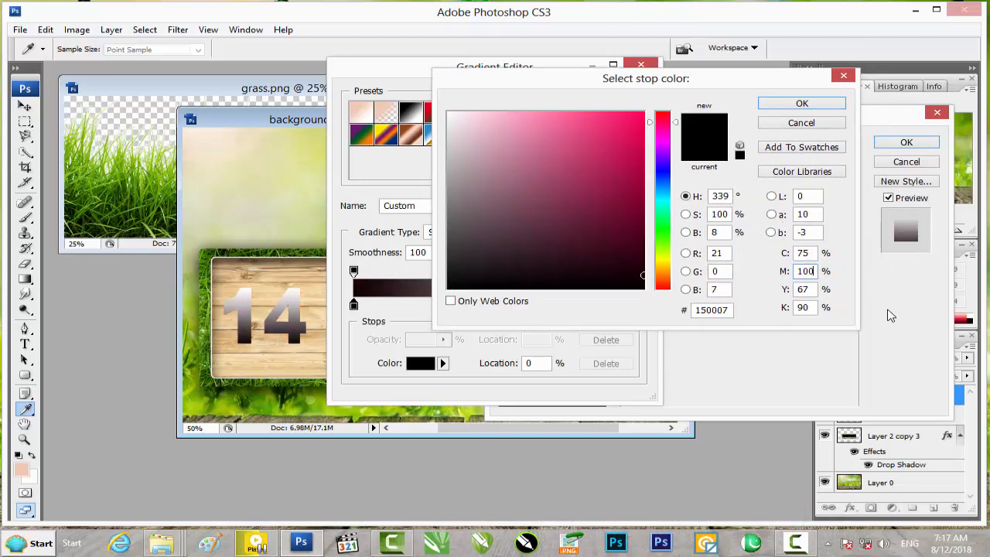
pyautogui.click(787, 289)
pyautogui.write('100')
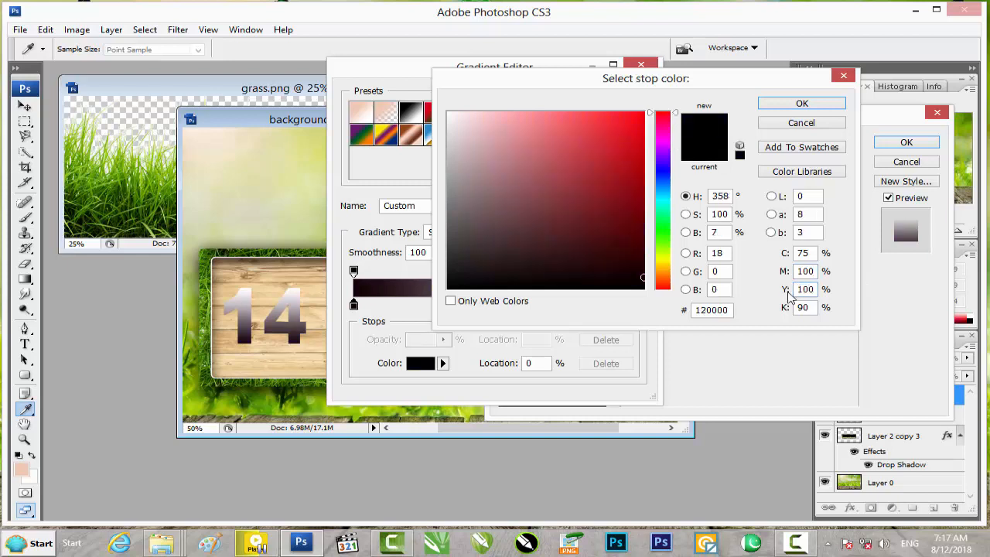
pyautogui.click(779, 309)
pyautogui.write('0')
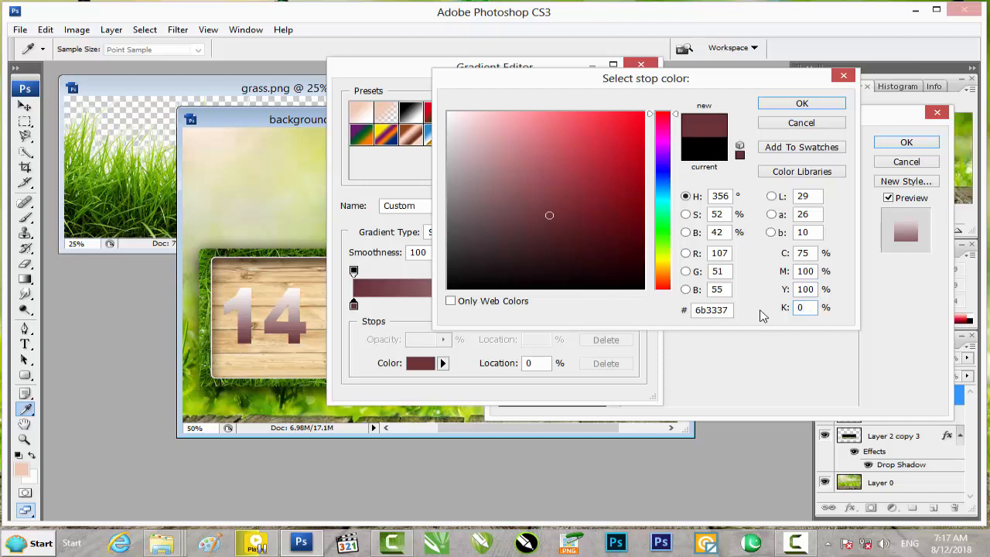
pyautogui.click(696, 257)
pyautogui.write('255')
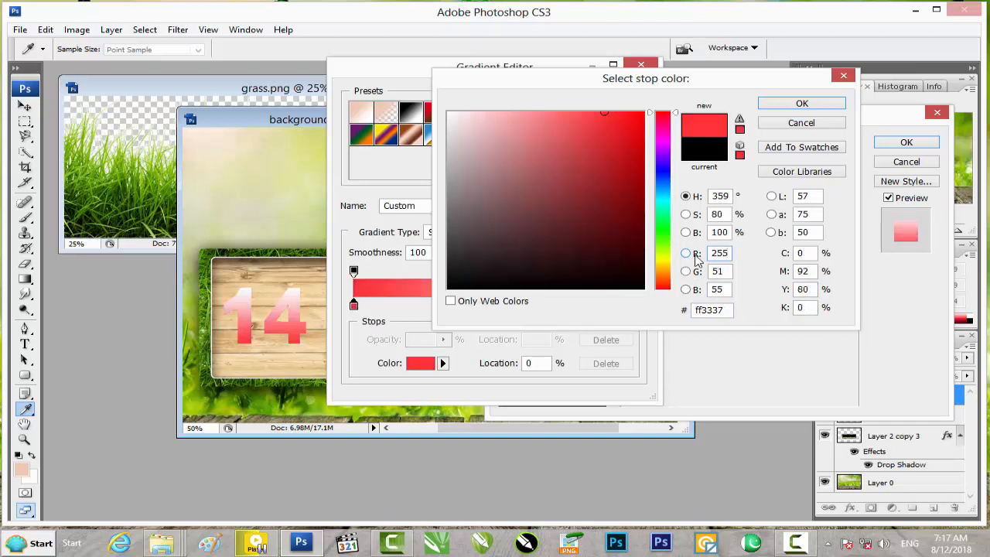
pyautogui.click(801, 104)
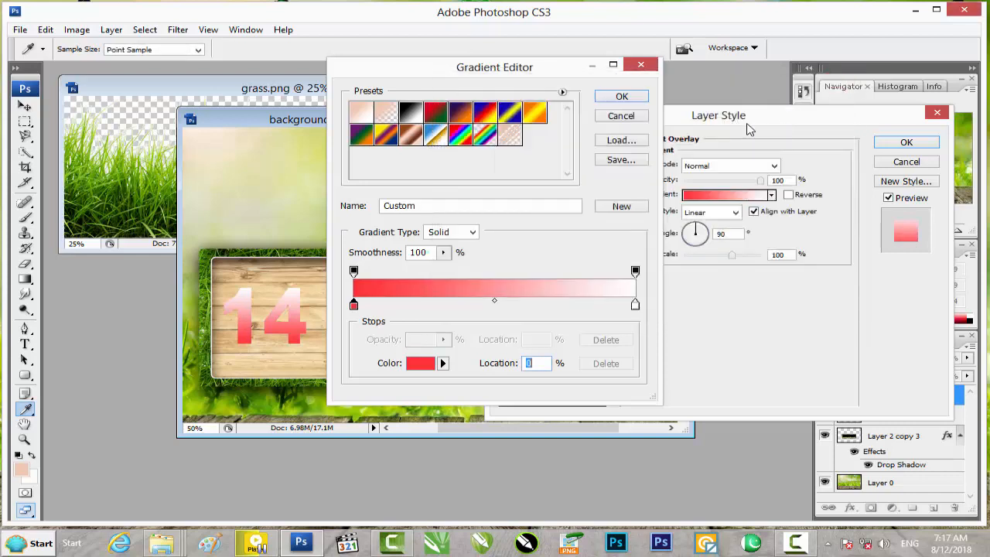
# Set the gradient's end stop at 100% to yellow-green with C 20, M 0, Y 100, K 0 and accept the gradient.
pyautogui.click(635, 304)
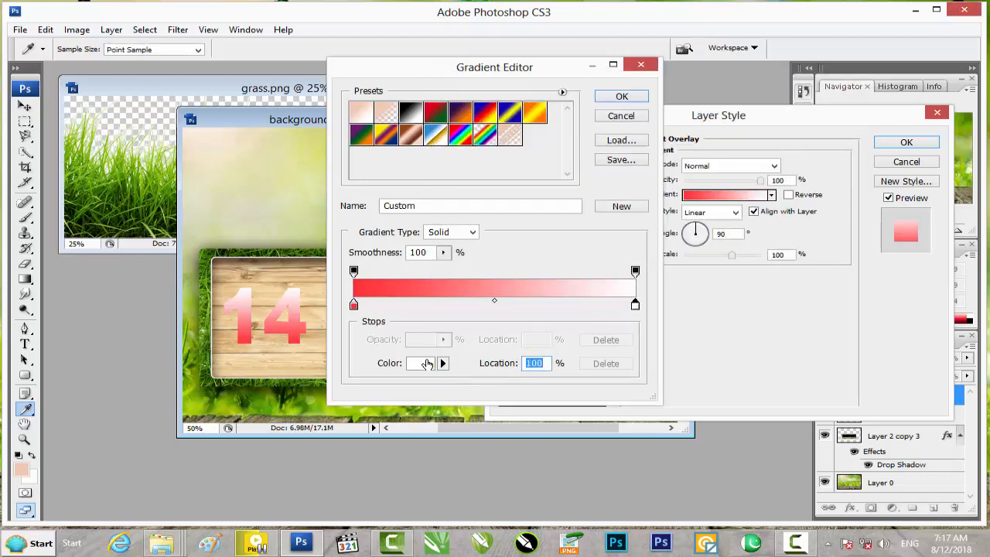
pyautogui.click(427, 364)
pyautogui.click(797, 253)
pyautogui.write('20')
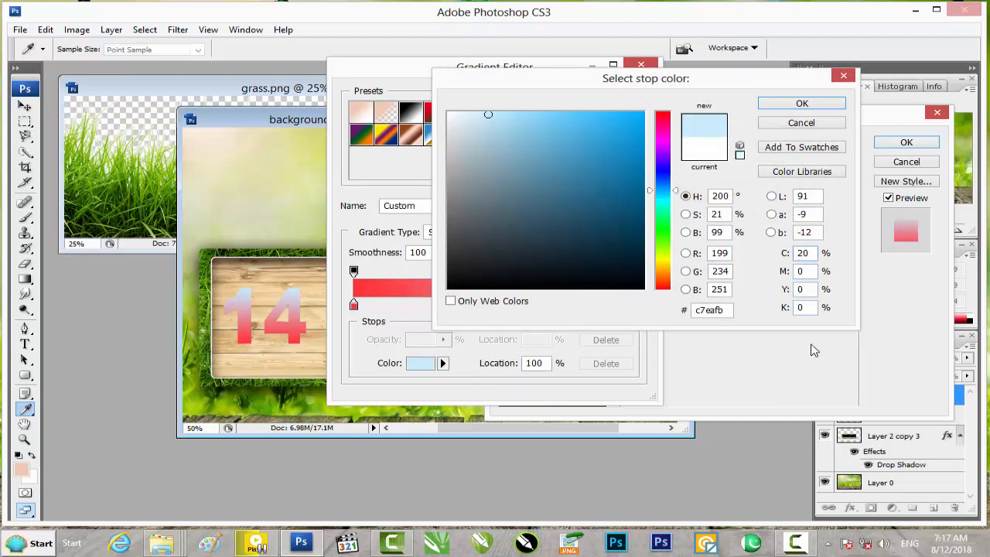
pyautogui.click(802, 290)
pyautogui.write('100')
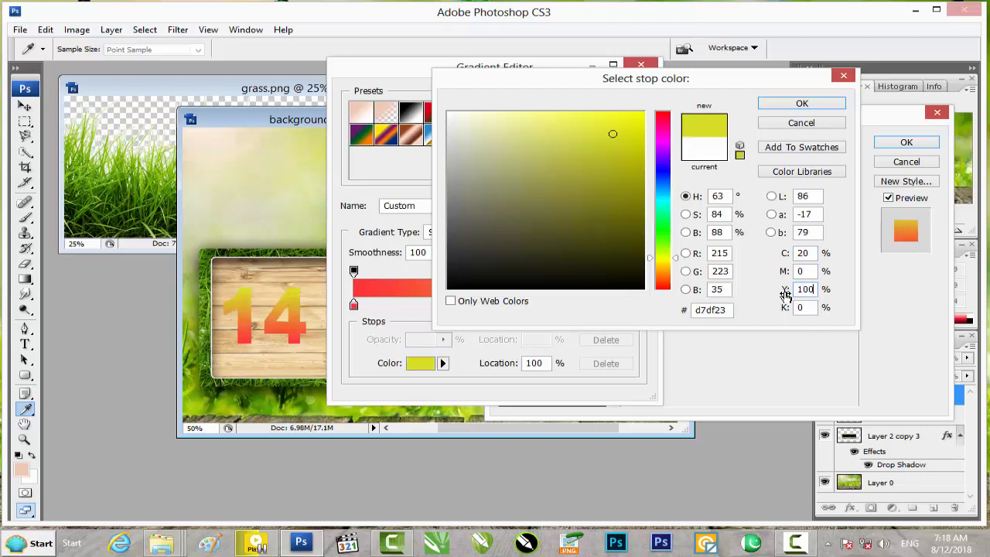
pyautogui.click(786, 108)
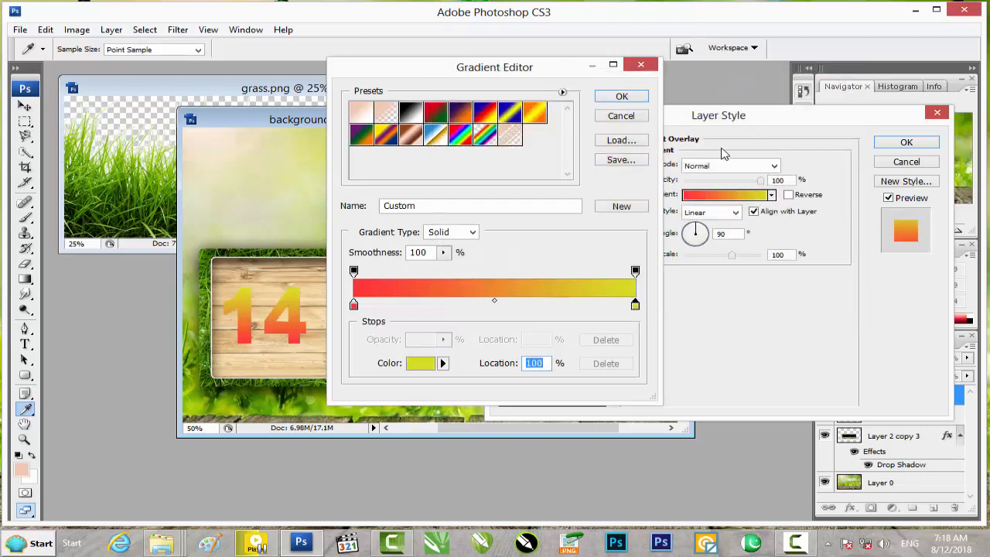
pyautogui.click(630, 98)
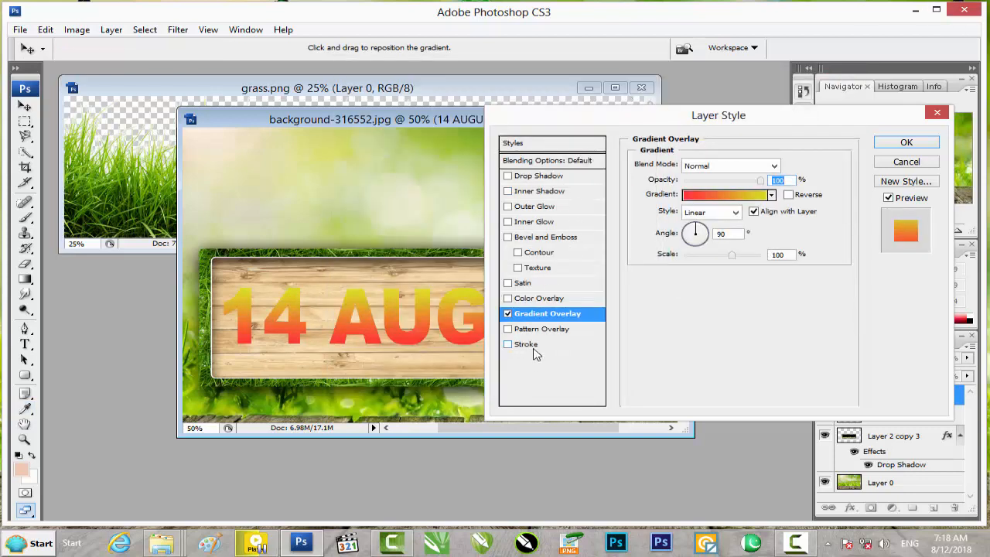
# Add a near-black (0a0303) Stroke to the 14 AUGUST lettering and apply the layer style.
pyautogui.click(528, 344)
pyautogui.click(661, 260)
pyautogui.click(577, 282)
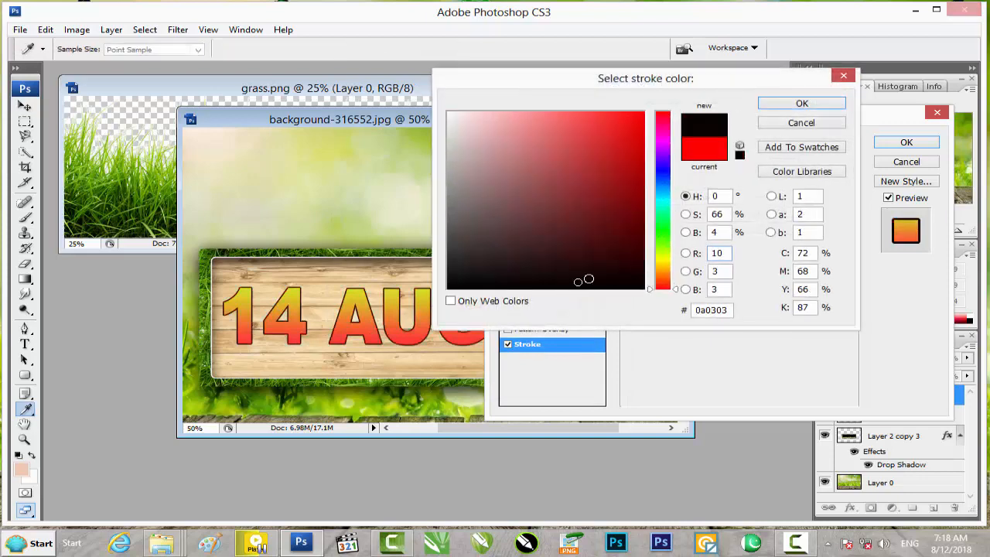
pyautogui.click(802, 108)
pyautogui.click(881, 143)
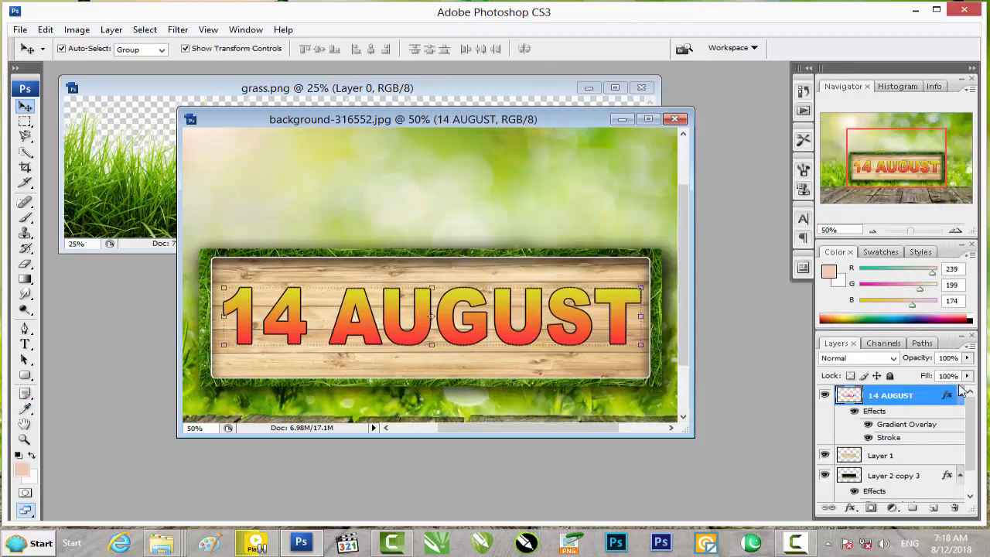
# Duplicate the 14 AUGUST layer and give the lower original a near-white (f7f4f4) Stroke of 13 px.
pyautogui.moveTo(932, 399); pyautogui.dragTo(943, 510)
pyautogui.click(926, 460)
pyautogui.doubleClick(926, 460)
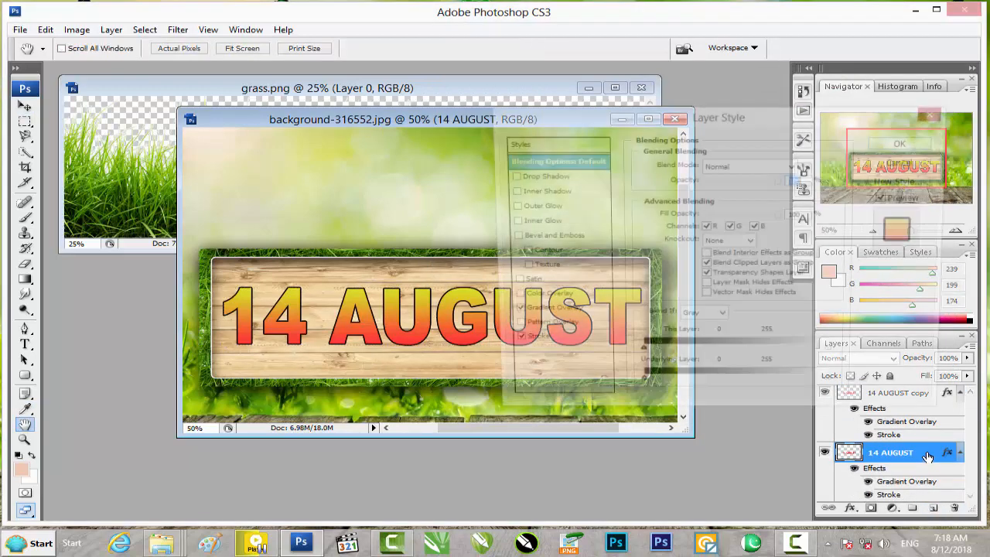
pyautogui.click(526, 350)
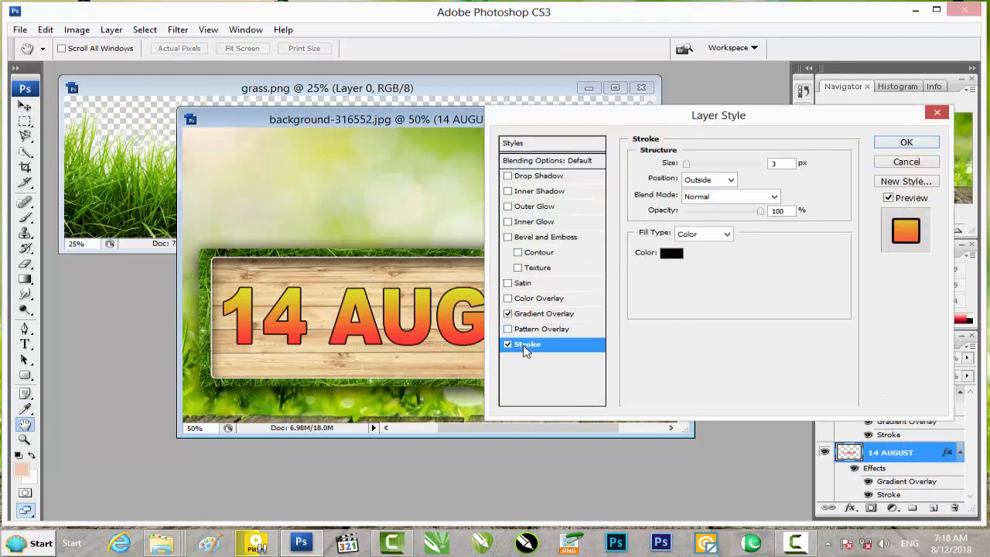
pyautogui.click(670, 255)
pyautogui.click(449, 116)
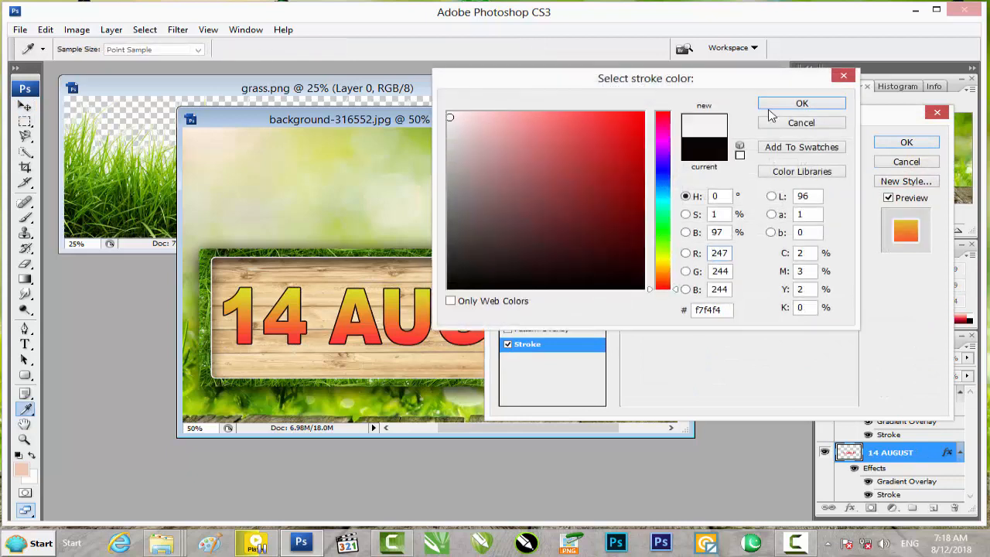
pyautogui.click(802, 103)
pyautogui.moveTo(689, 165); pyautogui.dragTo(691, 165)
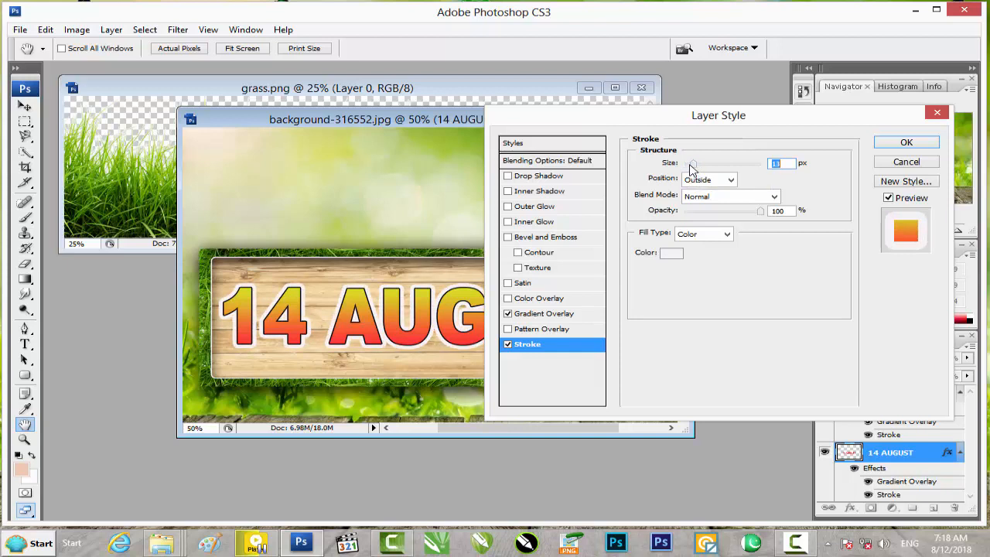
pyautogui.click(910, 142)
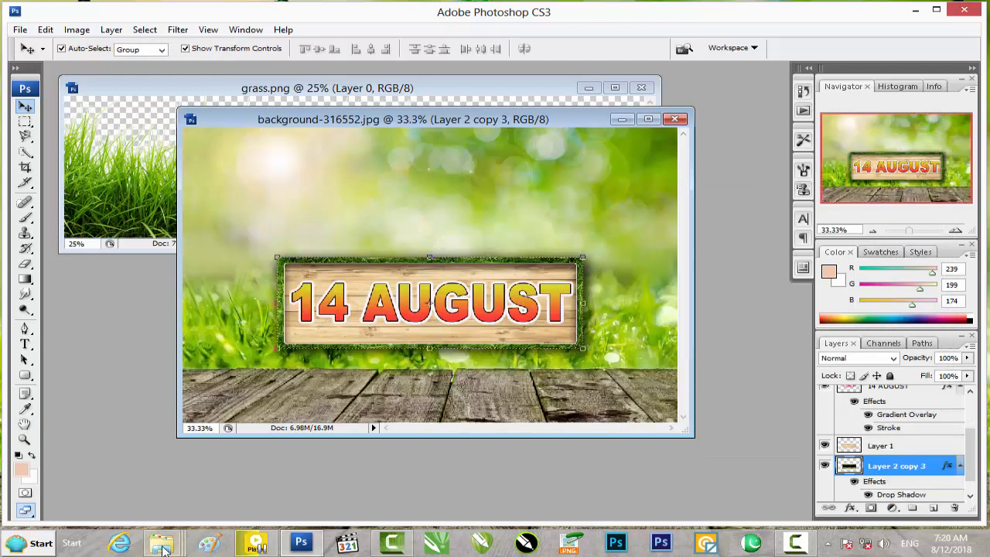
# Open the tree clipart PSD from the "ingredients for provide" folder, copy the tree into the composite above the frame's right end and enlarge it slightly.
pyautogui.moveTo(161, 543)
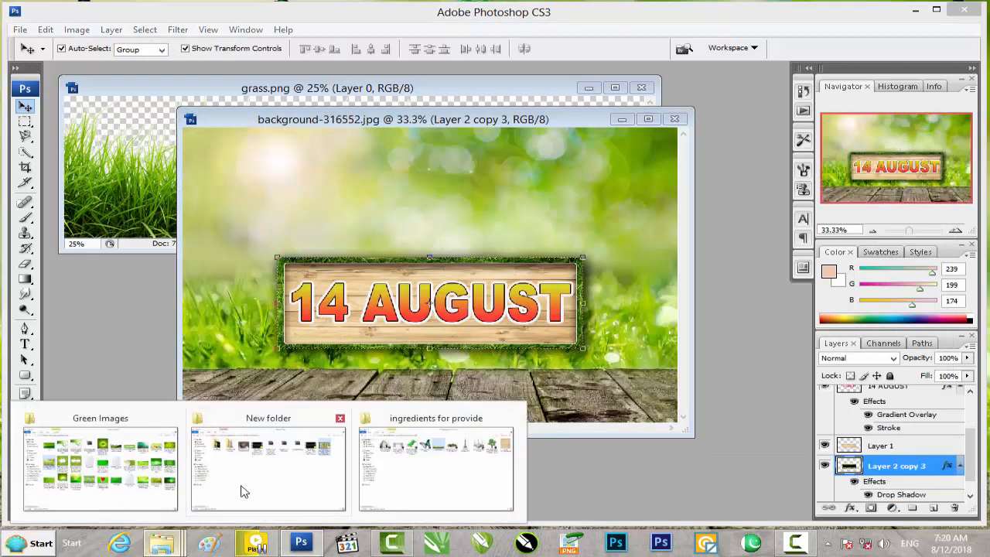
pyautogui.click(416, 483)
pyautogui.moveTo(856, 108); pyautogui.dragTo(387, 480)
pyautogui.moveTo(317, 159); pyautogui.dragTo(547, 194)
pyautogui.press('Return')
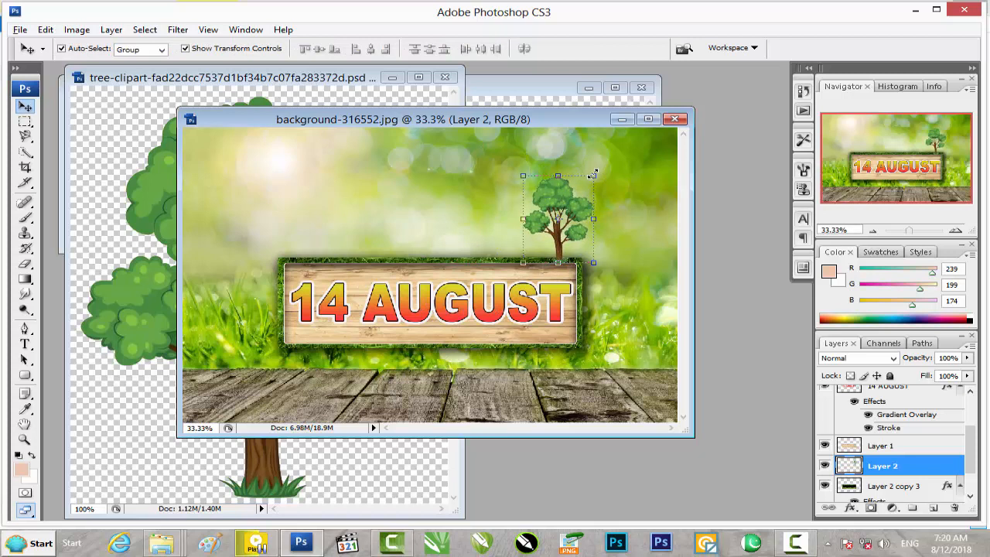
pyautogui.moveTo(593, 176); pyautogui.dragTo(599, 169)
pyautogui.press('Return')
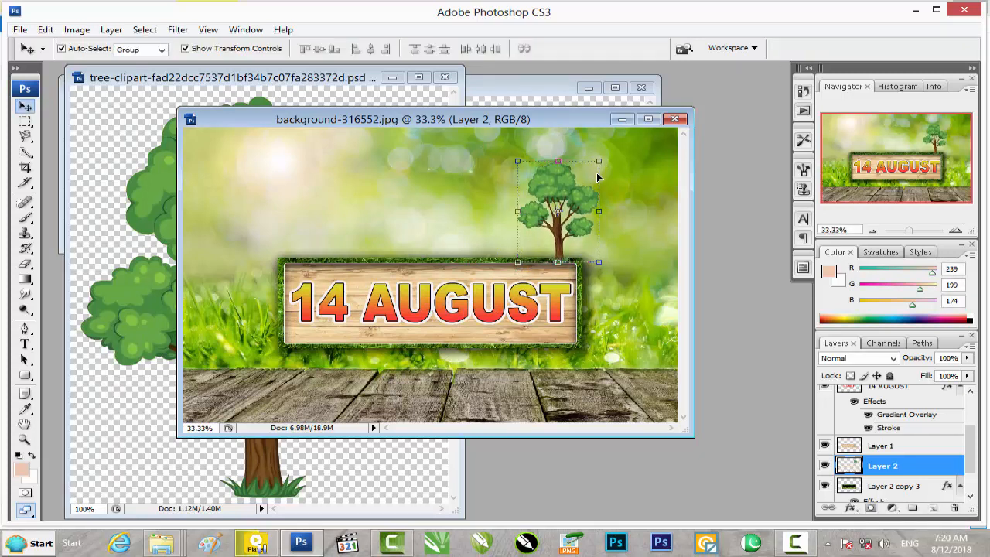
# Open the Khyber Pass PSD, copy the gate into the composite and scale it to about 37.7% on the frame beside the tree.
pyautogui.moveTo(161, 543)
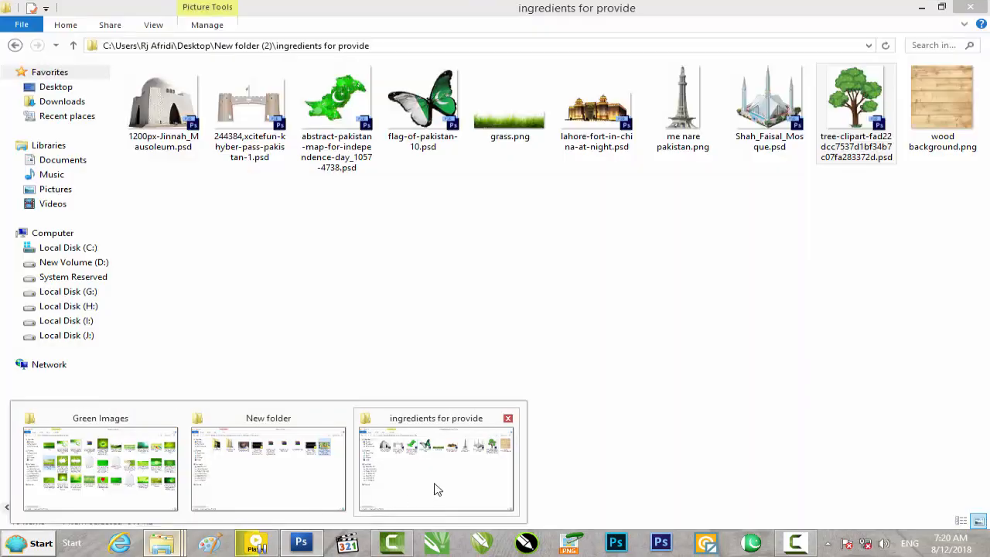
pyautogui.click(433, 488)
pyautogui.moveTo(249, 116); pyautogui.dragTo(594, 472)
pyautogui.moveTo(523, 287); pyautogui.dragTo(470, 203)
pyautogui.moveTo(534, 152); pyautogui.dragTo(379, 225)
pyautogui.moveTo(371, 259); pyautogui.dragTo(533, 230)
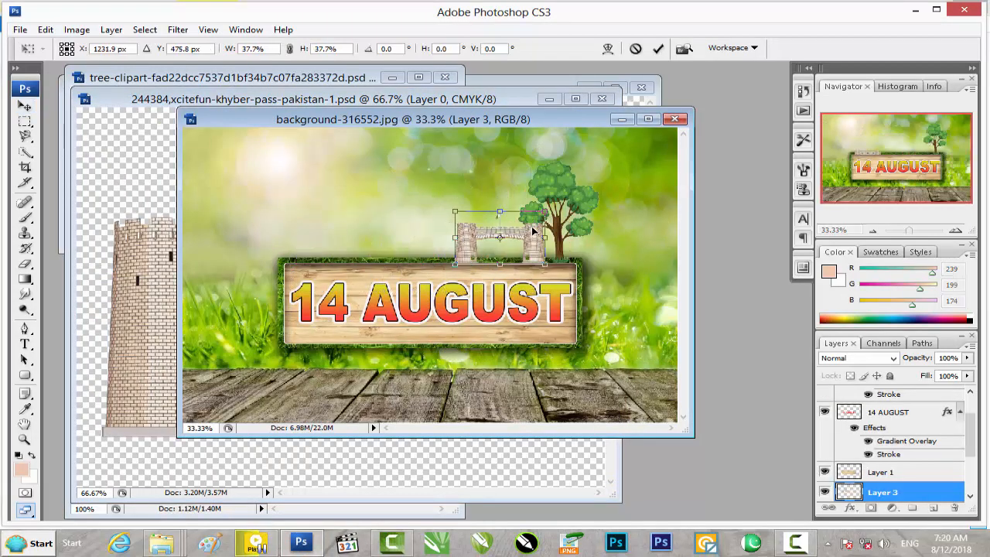
pyautogui.press('Return')
# Nudge the Khyber Pass gate slightly so its towers rest on the frame's upper grass edge.
pyautogui.hotkey('ctrl', '+')
pyautogui.hotkey('ctrl', '+')
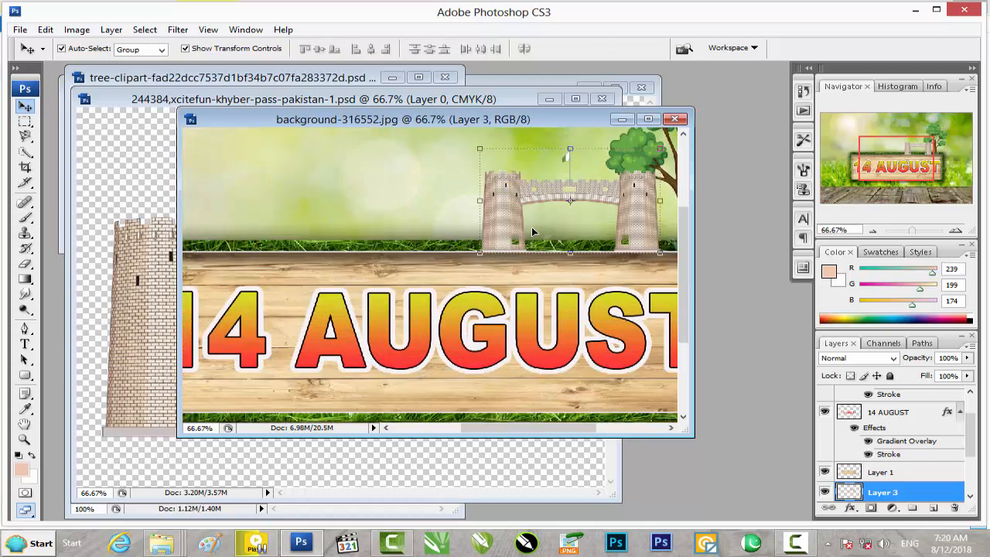
pyautogui.moveTo(612, 210); pyautogui.dragTo(383, 332)
pyautogui.moveTo(505, 298); pyautogui.dragTo(509, 292)
# Reduce the grass frame's height to about 99.5% by lowering its upper edge.
pyautogui.click(229, 358)
pyautogui.moveTo(208, 345); pyautogui.dragTo(208, 349)
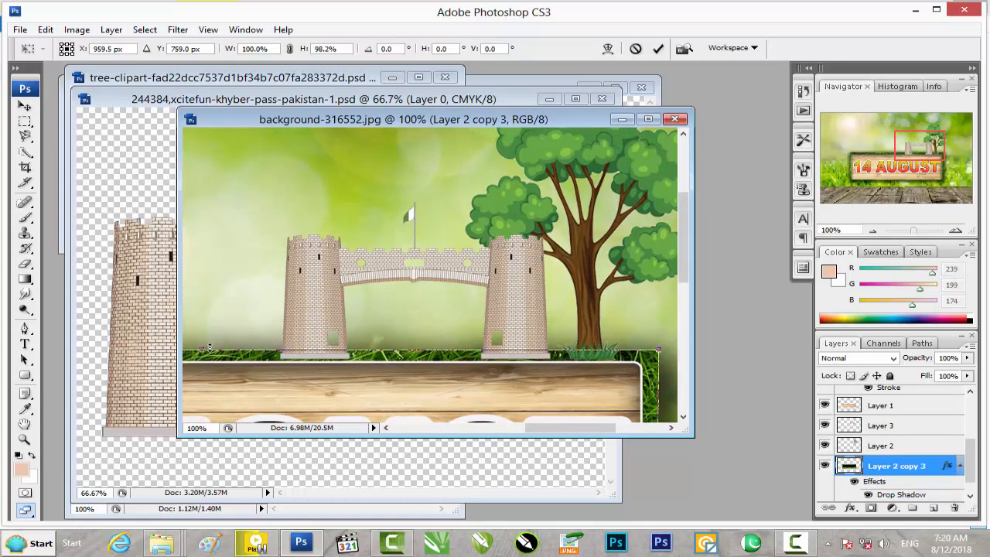
pyautogui.press('Return')
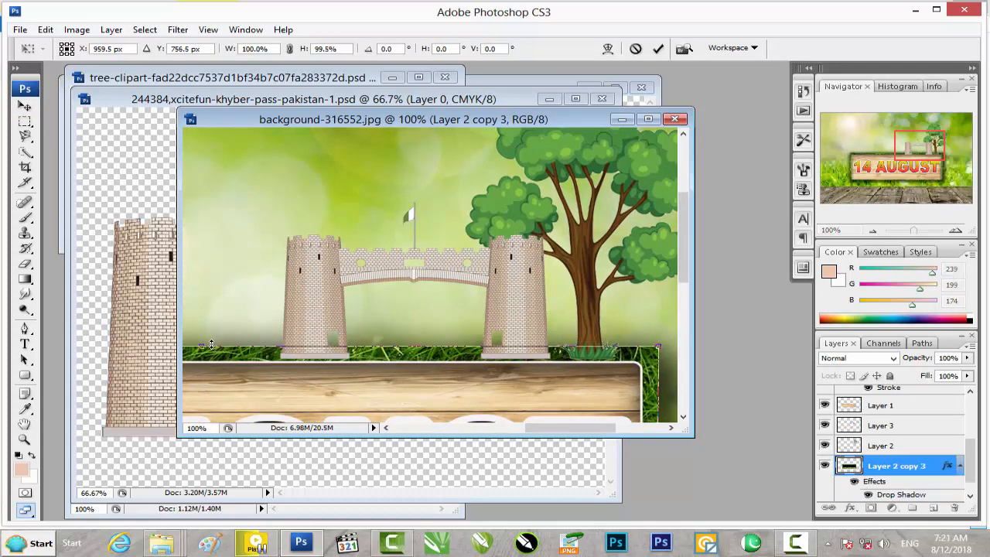
# Distort the Khyber Pass gate so its towers lean, stretching it to about 131.2% height and extending it away from the tree.
pyautogui.click(511, 302)
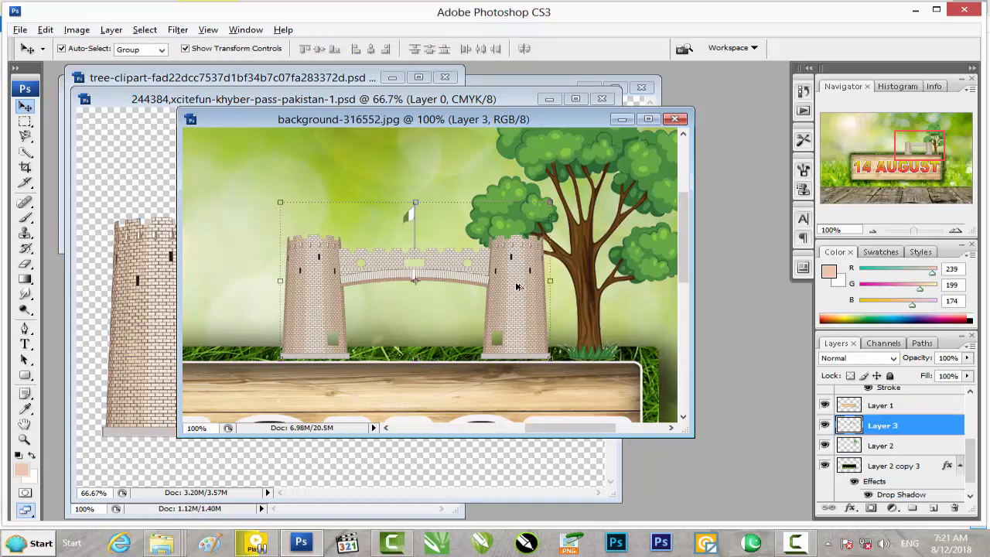
pyautogui.moveTo(551, 207); pyautogui.dragTo(487, 203)
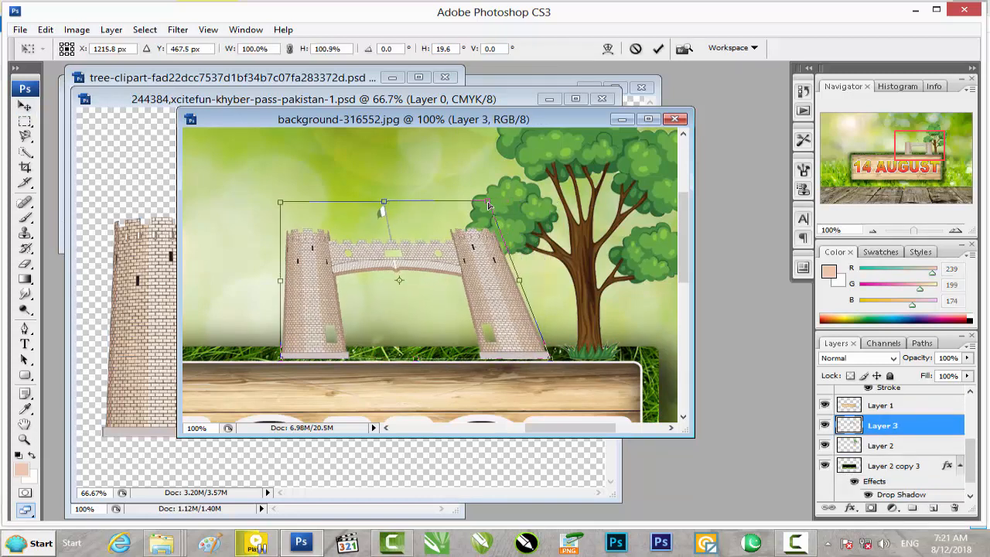
pyautogui.moveTo(549, 360); pyautogui.dragTo(562, 356)
pyautogui.moveTo(280, 205); pyautogui.dragTo(255, 185)
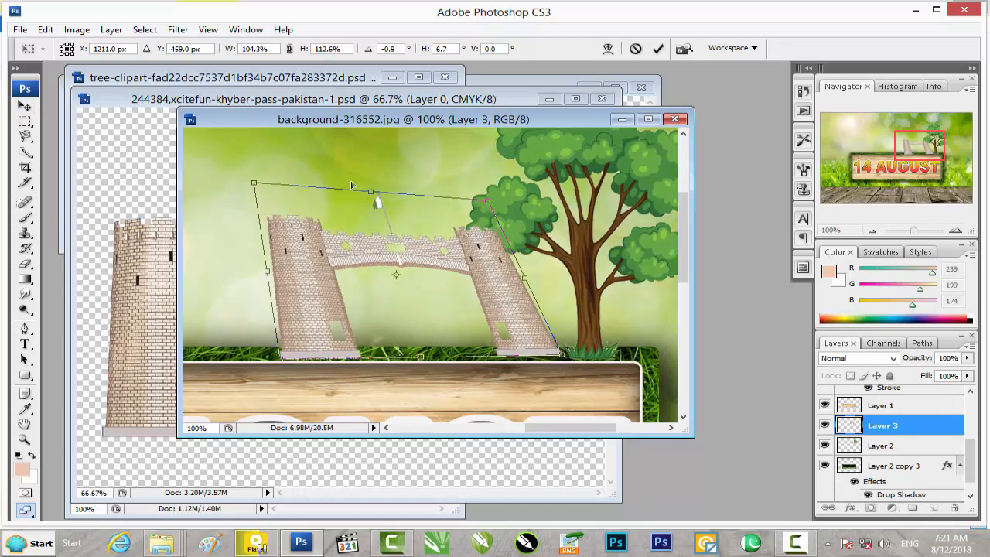
pyautogui.moveTo(373, 197); pyautogui.dragTo(376, 174)
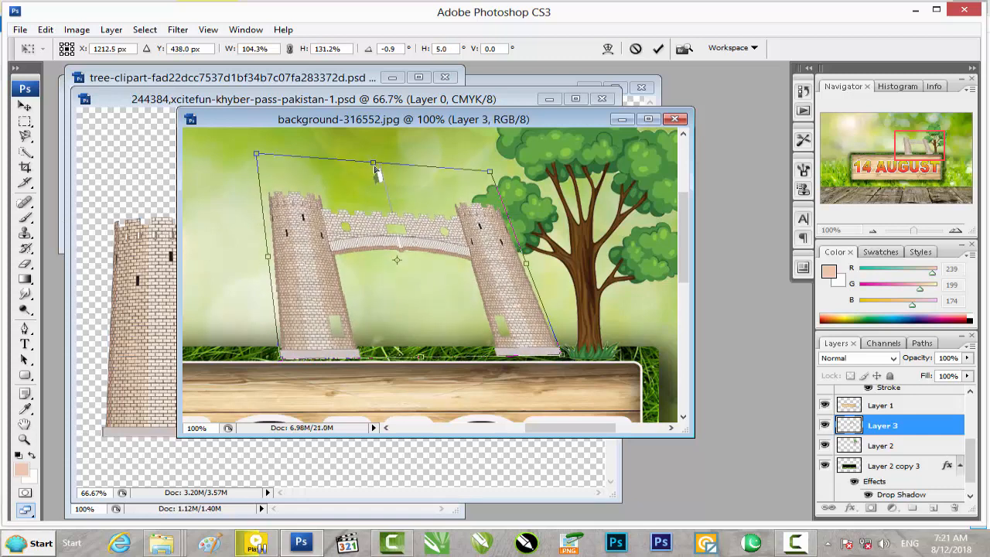
pyautogui.press('Escape')
pyautogui.moveTo(266, 261); pyautogui.dragTo(251, 261)
pyautogui.press('Return')
# Open Shah_Faisal_Mosque.psd from the "ingredients for provide" folder, copy the mosque between the gate's towers and scale it to 61.1% width and 65.0% height.
pyautogui.moveTo(161, 543)
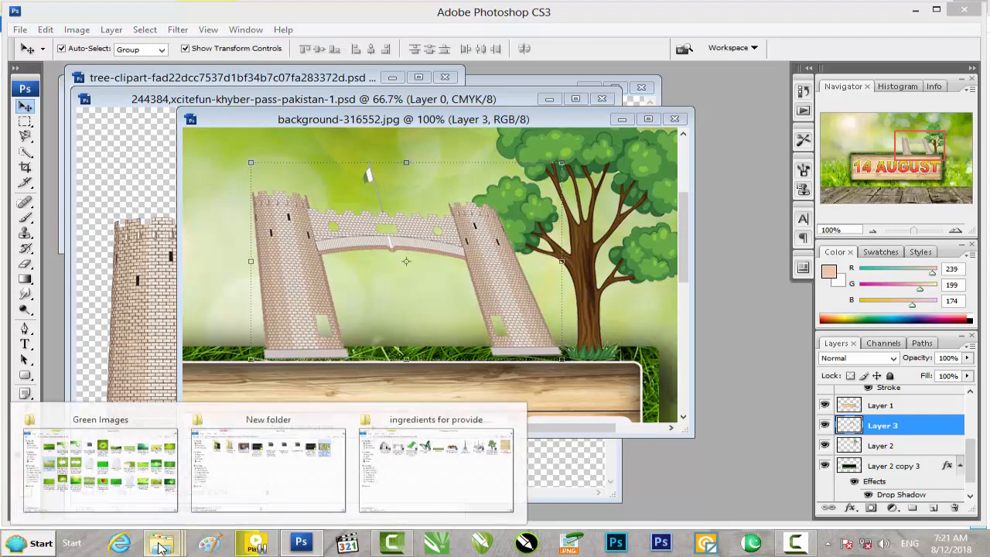
pyautogui.click(410, 483)
pyautogui.moveTo(769, 104); pyautogui.dragTo(607, 460)
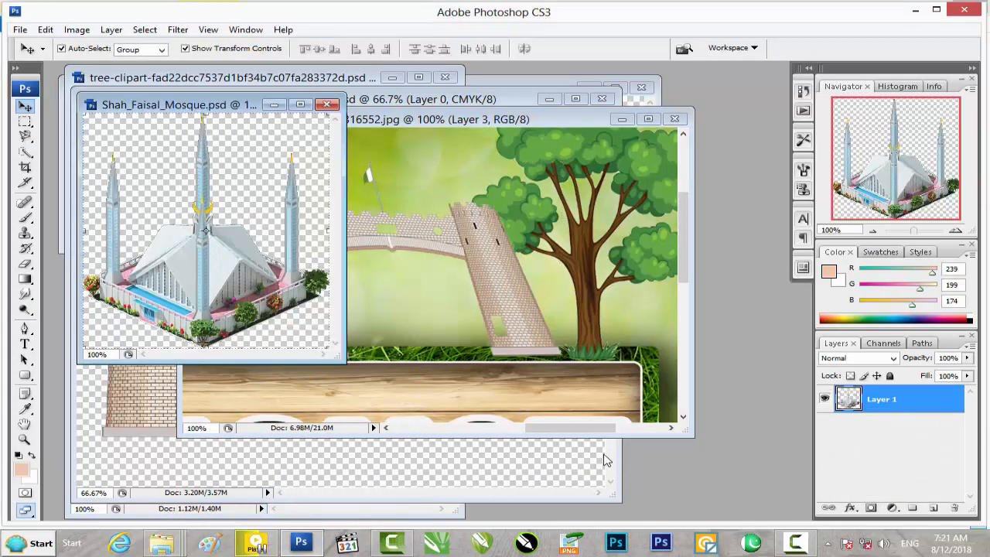
pyautogui.click(794, 541)
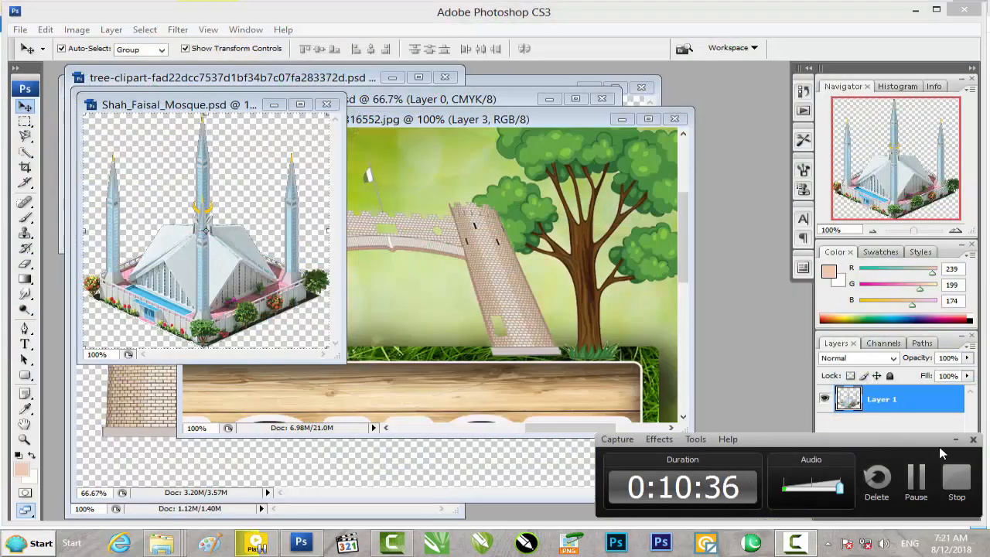
pyautogui.moveTo(194, 142); pyautogui.dragTo(395, 277)
pyautogui.moveTo(529, 143); pyautogui.dragTo(413, 207)
pyautogui.moveTo(468, 358); pyautogui.dragTo(480, 356)
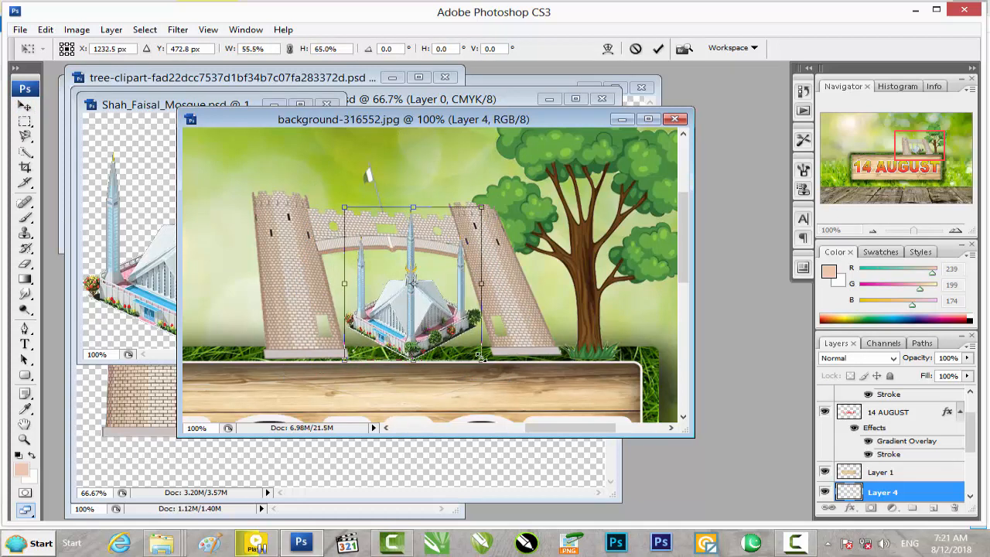
pyautogui.moveTo(346, 297); pyautogui.dragTo(333, 298)
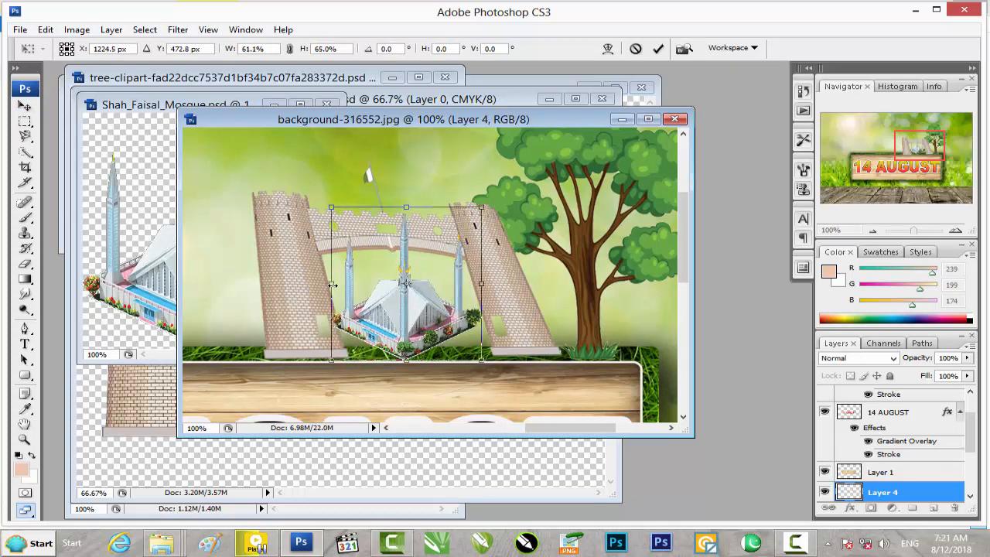
pyautogui.press('Return')
# Try the mosque layer beneath the Khyber Pass gate layer, and return it above the gate.
pyautogui.scroll(-2, 897, 495)
pyautogui.moveTo(898, 439); pyautogui.dragTo(882, 459)
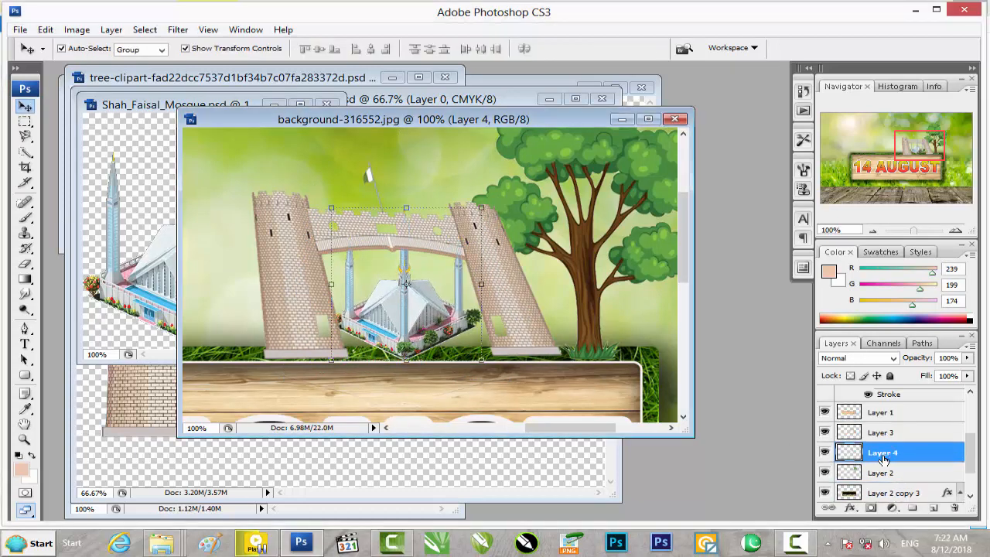
pyautogui.moveTo(943, 420); pyautogui.dragTo(944, 422)
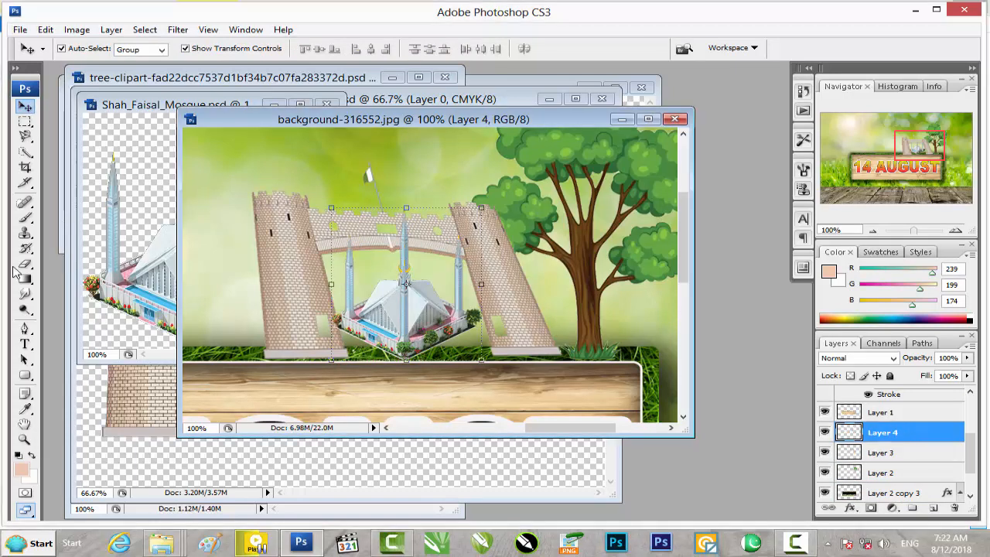
# Resize the Faisal Mosque to 108.2% width and 58.6% height, and distort its lower corners inward and down between the gate's towers.
pyautogui.moveTo(405, 209); pyautogui.dragTo(406, 272)
pyautogui.moveTo(482, 317); pyautogui.dragTo(495, 317)
pyautogui.press('Up')
pyautogui.press('Up')
pyautogui.press('Up')
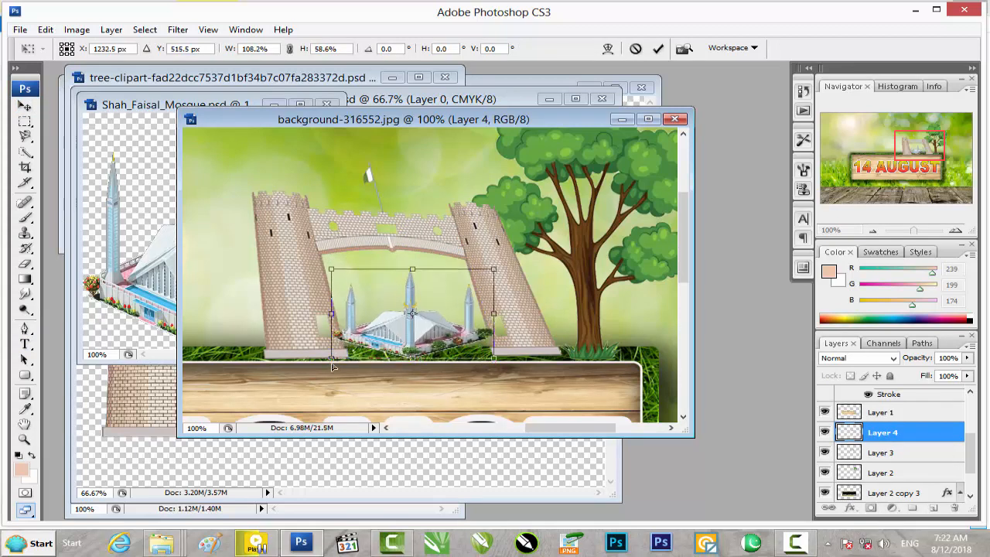
pyautogui.moveTo(334, 362); pyautogui.dragTo(348, 373)
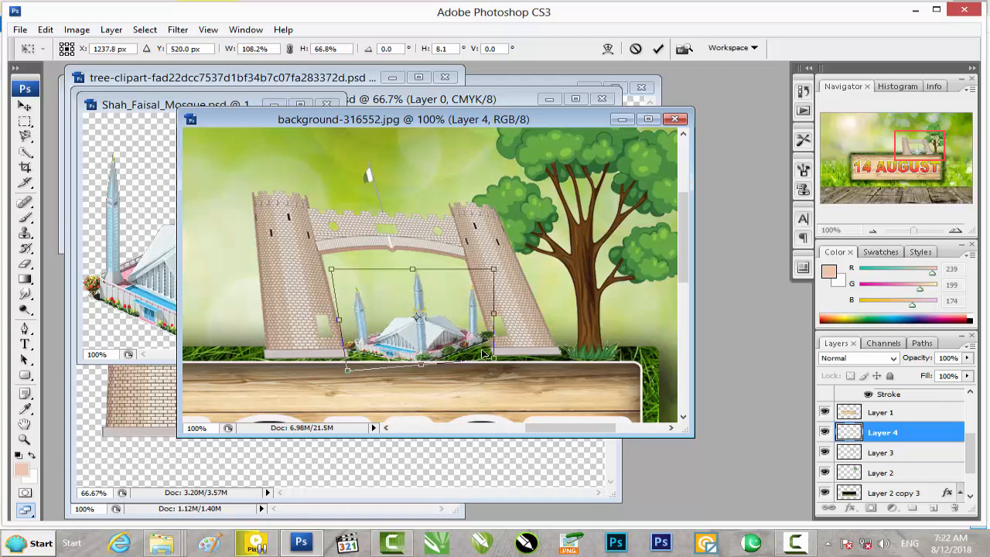
pyautogui.moveTo(497, 362); pyautogui.dragTo(490, 367)
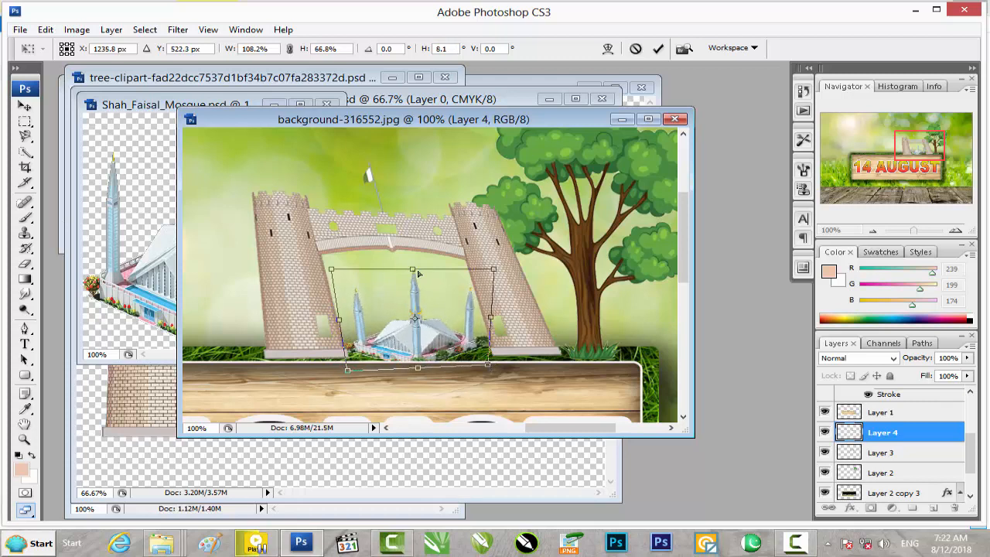
pyautogui.press('Return')
# Nudge the Faisal Mosque upward so its base rests on the frame's grass edge.
pyautogui.press('Up')
pyautogui.press('Up')
pyautogui.press('Up')
pyautogui.press('Up')
pyautogui.press('Up')
pyautogui.press('Up')
pyautogui.press('Up')
pyautogui.press('Up')
pyautogui.press('Up')
pyautogui.press('Up')
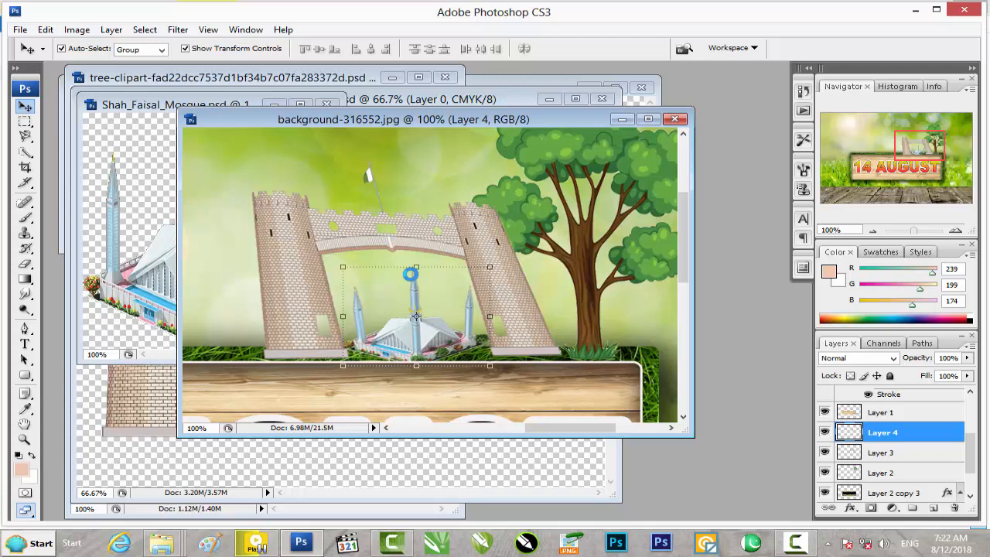
pyautogui.press('Up')
pyautogui.press('Up')
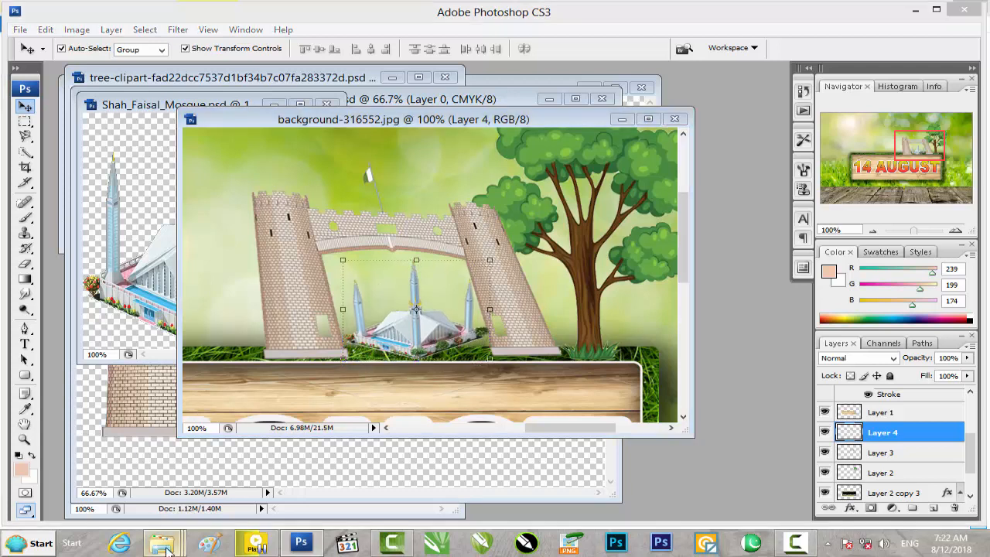
# Open the Lahore Fort PSD from the "ingredients for provide" folder and copy the fort into the composite.
pyautogui.moveTo(161, 544)
pyautogui.click(438, 473)
pyautogui.moveTo(553, 197); pyautogui.dragTo(368, 184)
pyautogui.moveTo(351, 110); pyautogui.dragTo(367, 298)
pyautogui.moveTo(345, 380); pyautogui.dragTo(267, 250)
# Scale the Lahore Fort down beside the gate, extend its base to the grass, narrow it to meet the tower and increase its height.
pyautogui.moveTo(392, 186); pyautogui.dragTo(287, 247)
pyautogui.moveTo(555, 429); pyautogui.dragTo(508, 422)
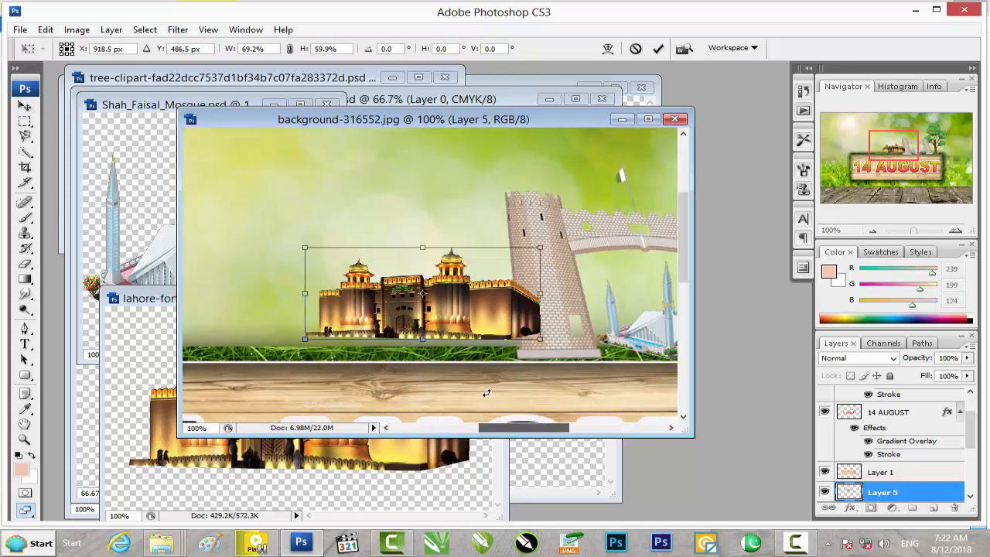
pyautogui.moveTo(422, 338); pyautogui.dragTo(422, 352)
pyautogui.moveTo(541, 308); pyautogui.dragTo(521, 306)
pyautogui.press('Return')
pyautogui.moveTo(413, 248); pyautogui.dragTo(413, 207)
pyautogui.press('Return')
# Place the Lahore Fort layer beneath the gate layer, and widen the fort to 103.6% with a slight upward nudge.
pyautogui.scroll(-1, 874, 485)
pyautogui.moveTo(901, 436); pyautogui.dragTo(884, 484)
pyautogui.click(412, 206)
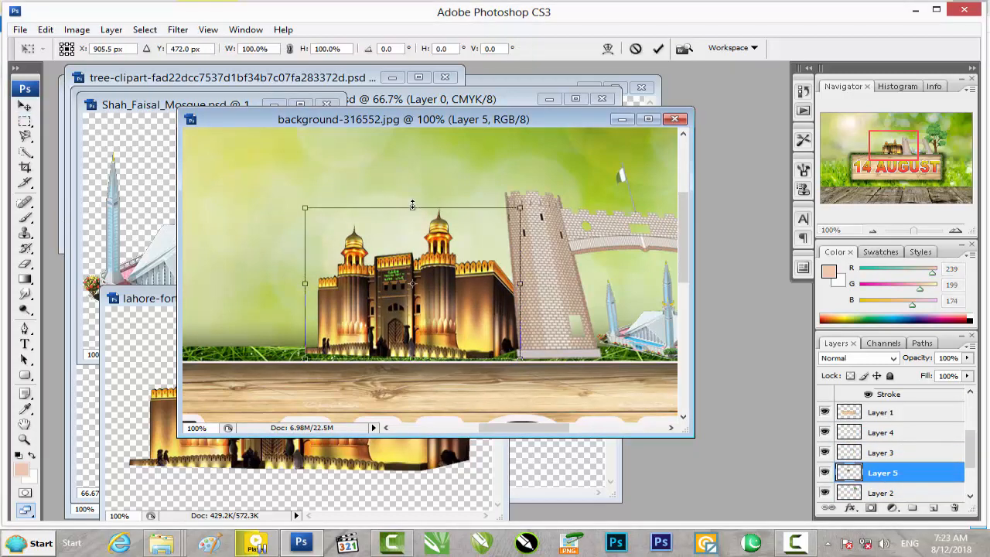
pyautogui.moveTo(305, 286); pyautogui.dragTo(299, 287)
pyautogui.press('Left')
pyautogui.press('Left')
pyautogui.press('Left')
pyautogui.press('Left')
pyautogui.press('Left')
pyautogui.press('Left')
pyautogui.press('Left')
pyautogui.press('Left')
pyautogui.press('Left')
pyautogui.press('Left')
pyautogui.press('Left')
pyautogui.press('Left')
pyautogui.press('Left')
pyautogui.press('Left')
pyautogui.press('Left')
pyautogui.press('Left')
pyautogui.press('Left')
pyautogui.press('Left')
pyautogui.press('Left')
pyautogui.press('Up')
pyautogui.press('Right')
pyautogui.press('Right')
pyautogui.press('Right')
pyautogui.press('Right')
pyautogui.press('Right')
pyautogui.press('Right')
pyautogui.press('Right')
pyautogui.press('Right')
pyautogui.press('Right')
pyautogui.press('Right')
pyautogui.press('Right')
pyautogui.press('Right')
pyautogui.press('Right')
pyautogui.press('Right')
pyautogui.press('Right')
pyautogui.press('Right')
pyautogui.press('Right')
pyautogui.press('Right')
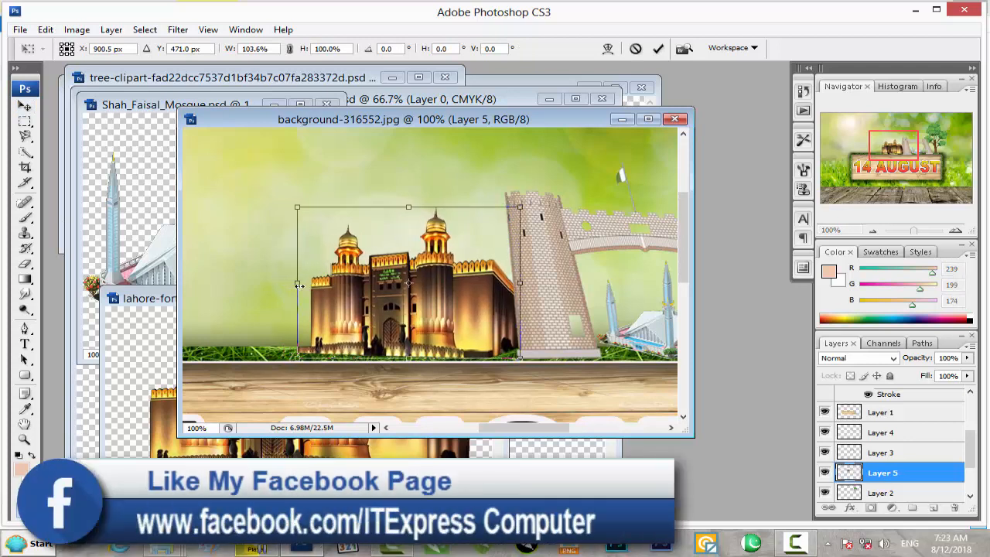
pyautogui.press('Return')
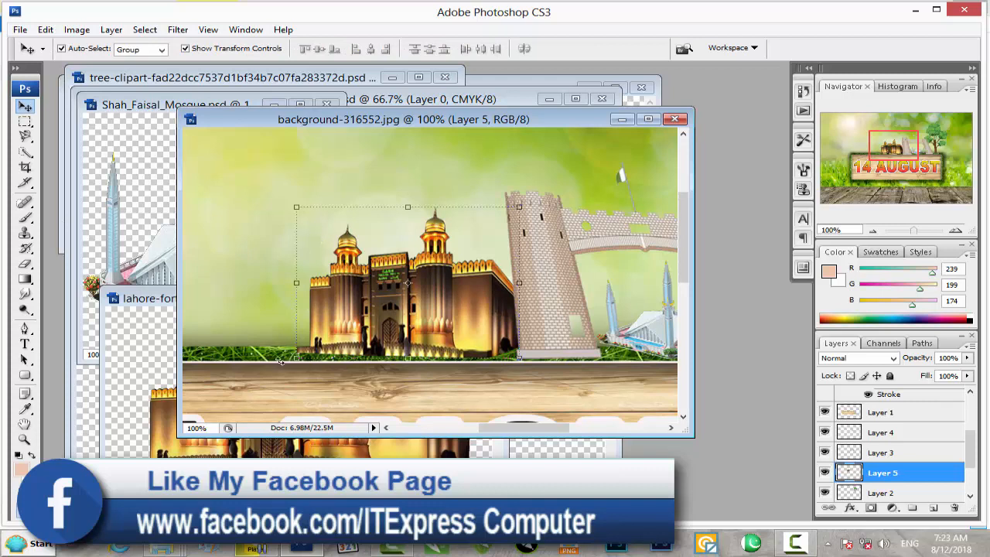
# Close the Khyber Pass, tree, Faisal Mosque, Lahore Fort and other source documents, keeping only the composite open.
pyautogui.click(602, 99)
pyautogui.click(641, 87)
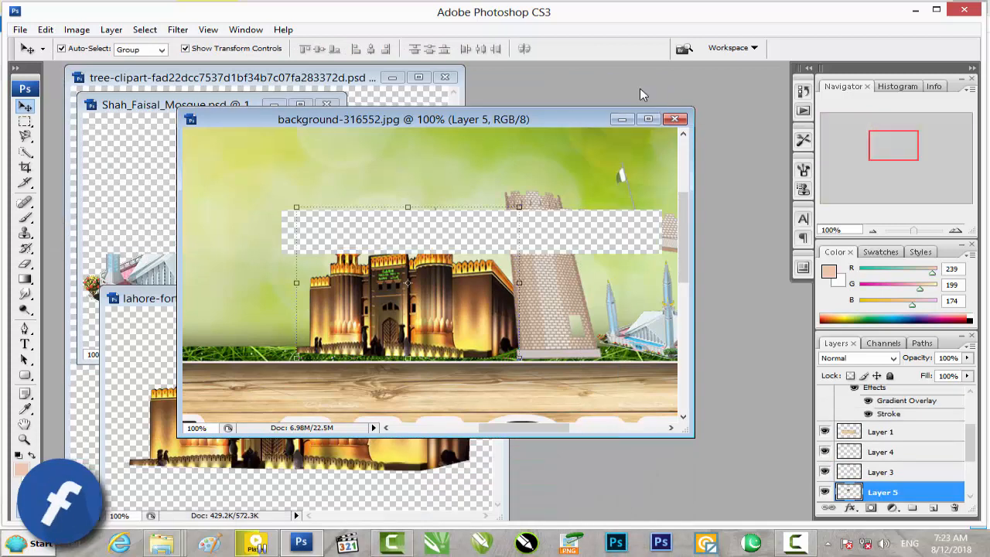
pyautogui.click(444, 77)
pyautogui.click(331, 104)
pyautogui.click(150, 297)
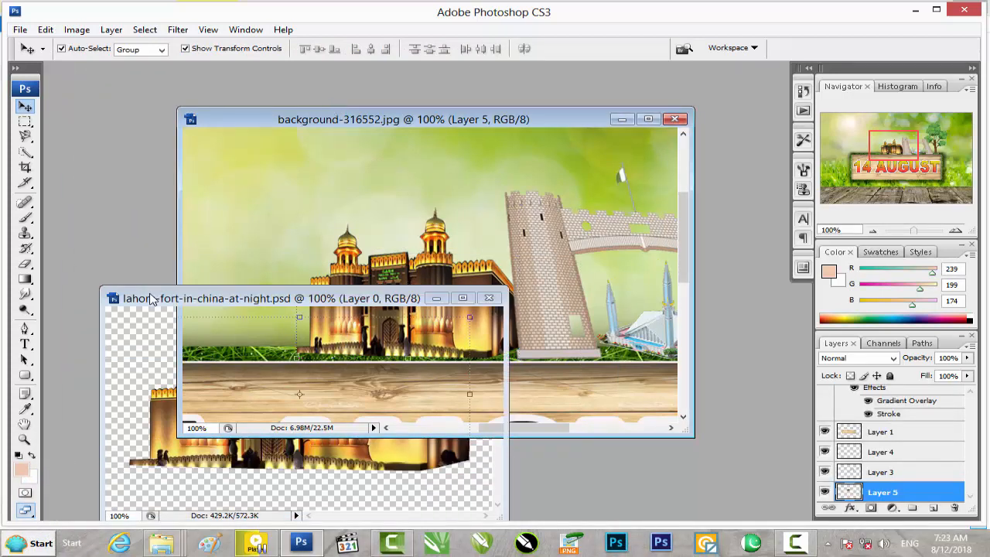
pyautogui.click(489, 299)
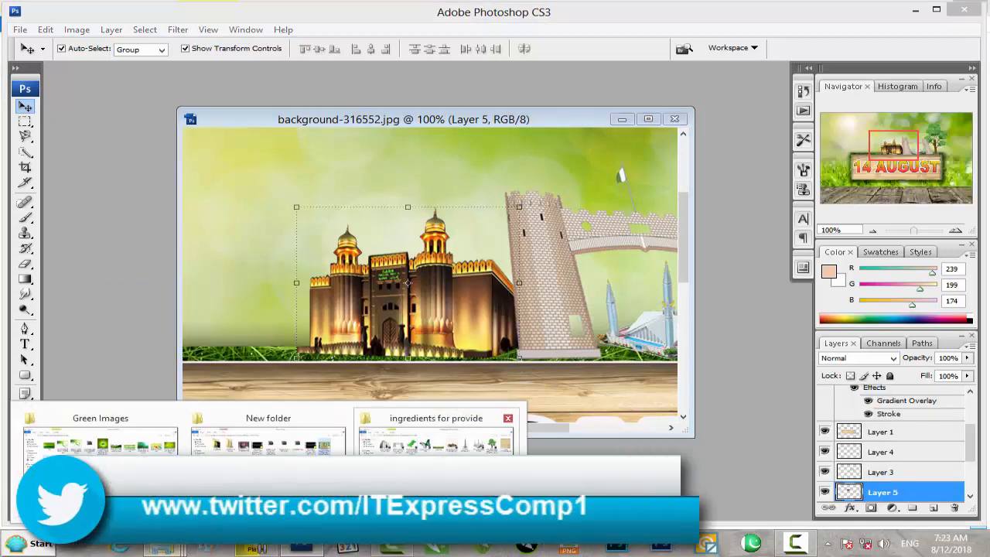
# Open 1200px-Jinnah_Mausoleum.psd, copy the mausoleum into the composite, scale it down and place it on the frame beside the Lahore Fort.
pyautogui.click(422, 537)
pyautogui.moveTo(163, 105); pyautogui.dragTo(307, 289)
pyautogui.moveTo(352, 260); pyautogui.dragTo(562, 307)
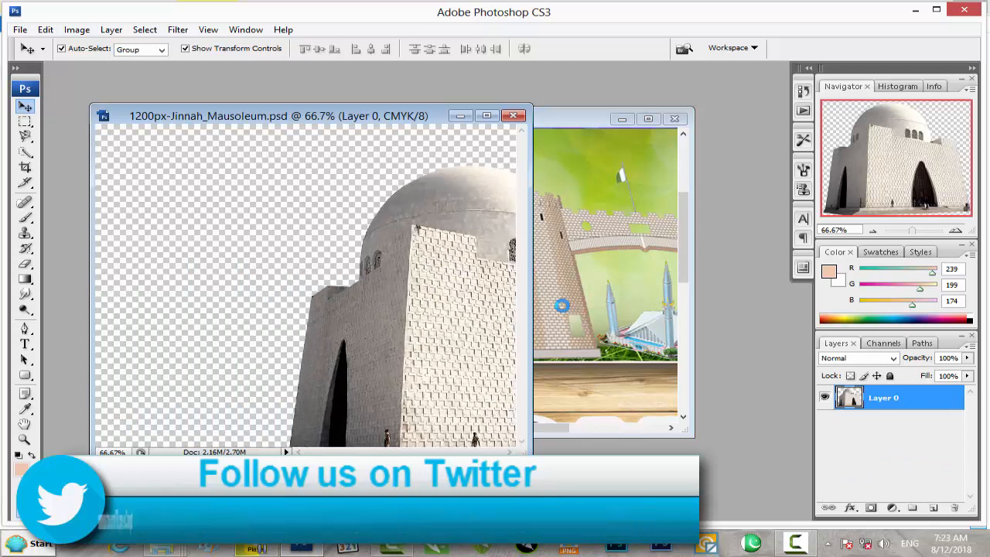
pyautogui.moveTo(508, 193); pyautogui.dragTo(358, 229)
pyautogui.moveTo(659, 163); pyautogui.dragTo(454, 320)
pyautogui.moveTo(356, 334); pyautogui.dragTo(266, 225)
pyautogui.press('Return')
pyautogui.moveTo(489, 429); pyautogui.dragTo(459, 428)
pyautogui.moveTo(477, 283); pyautogui.dragTo(434, 280)
# Enlarge the mausoleum to 104.5% width and 105.8% height, and trim its width to 98.6%.
pyautogui.hotkey('ctrl', 't')
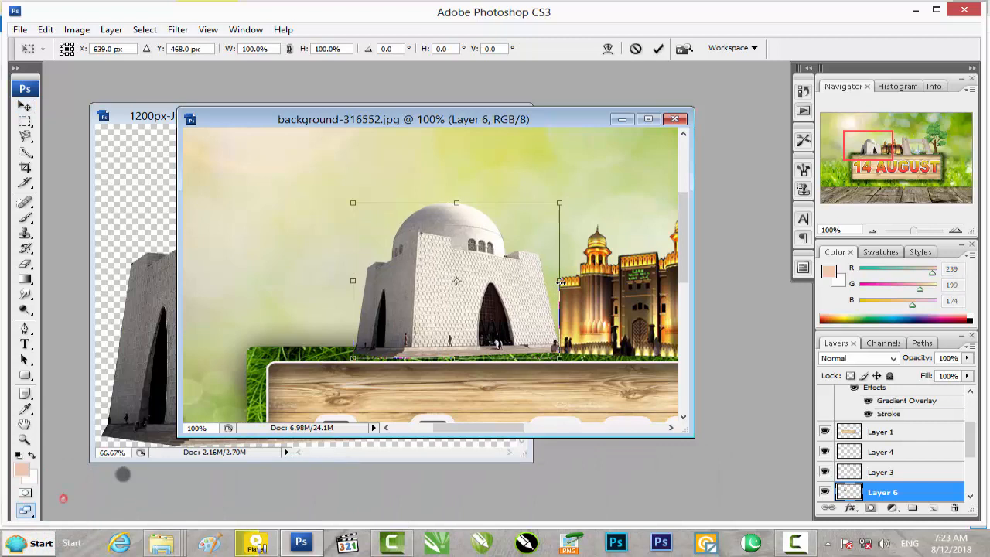
pyautogui.moveTo(353, 281); pyautogui.dragTo(345, 282)
pyautogui.moveTo(461, 206); pyautogui.dragTo(462, 198)
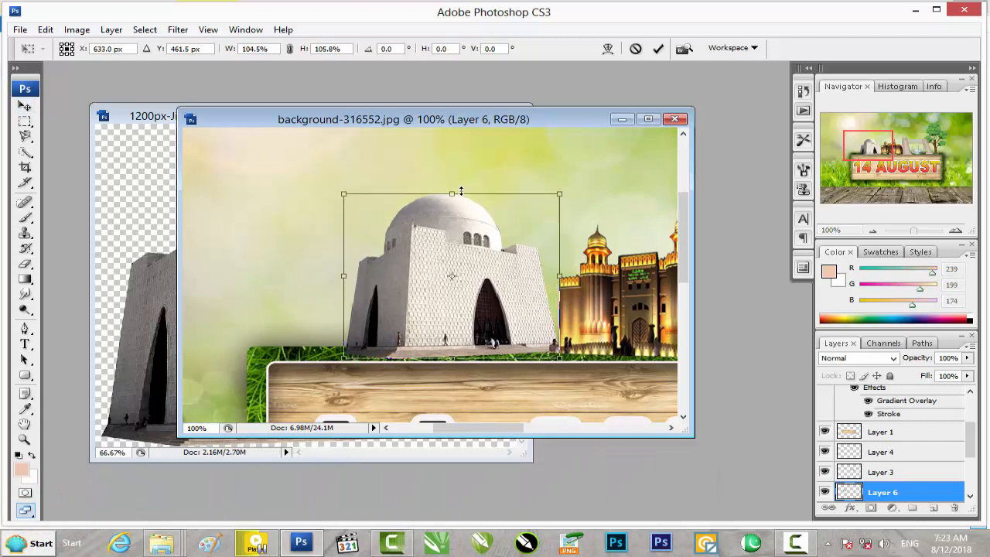
pyautogui.press('Return')
pyautogui.moveTo(343, 277); pyautogui.dragTo(349, 276)
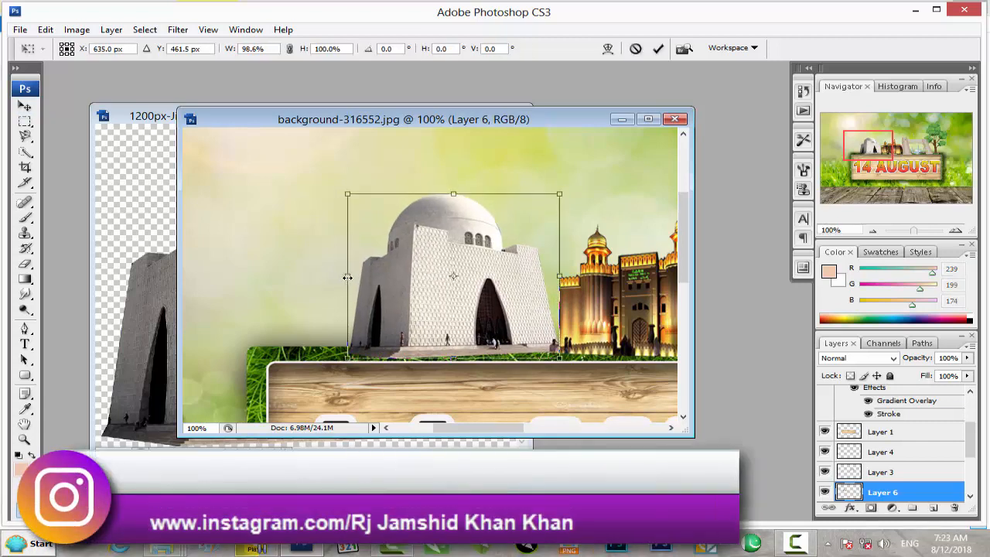
pyautogui.press('Return')
# Open "me nare pakistan.png" from the "ingredients for provide" folder, copy the minaret into the composite and maximize the composite's window.
pyautogui.moveTo(162, 544)
pyautogui.click(435, 437)
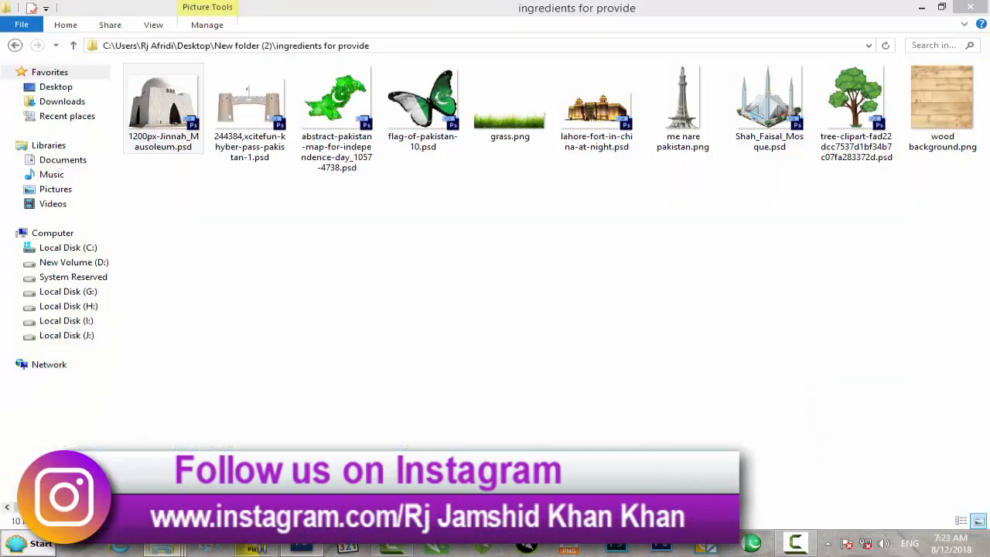
pyautogui.moveTo(679, 131); pyautogui.dragTo(415, 491)
pyautogui.moveTo(208, 239); pyautogui.dragTo(344, 238)
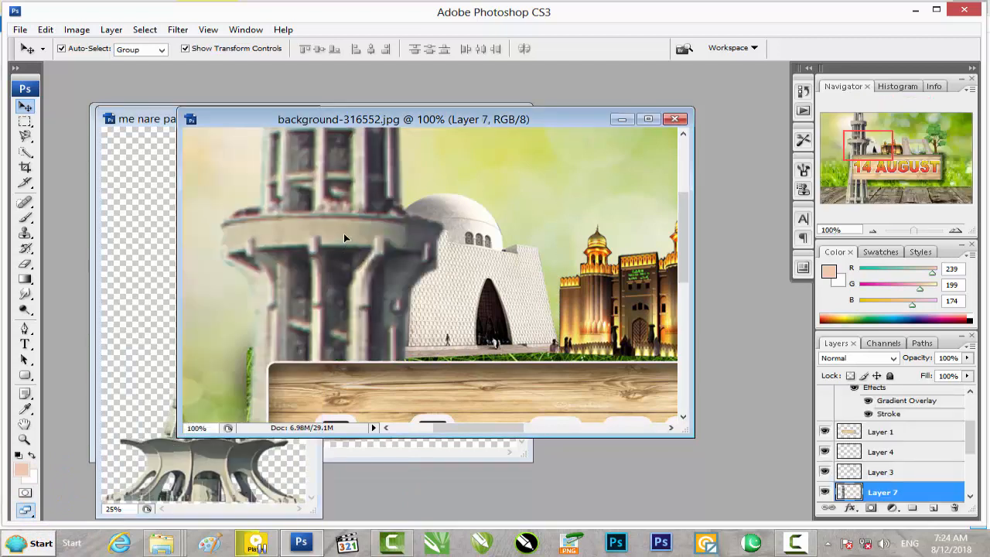
pyautogui.click(648, 119)
# Scale the oversized minaret down to 30.1% width and 55.6% height.
pyautogui.moveTo(151, 301); pyautogui.dragTo(407, 327)
pyautogui.moveTo(359, 183); pyautogui.dragTo(339, 346)
pyautogui.moveTo(733, 91); pyautogui.dragTo(162, 392)
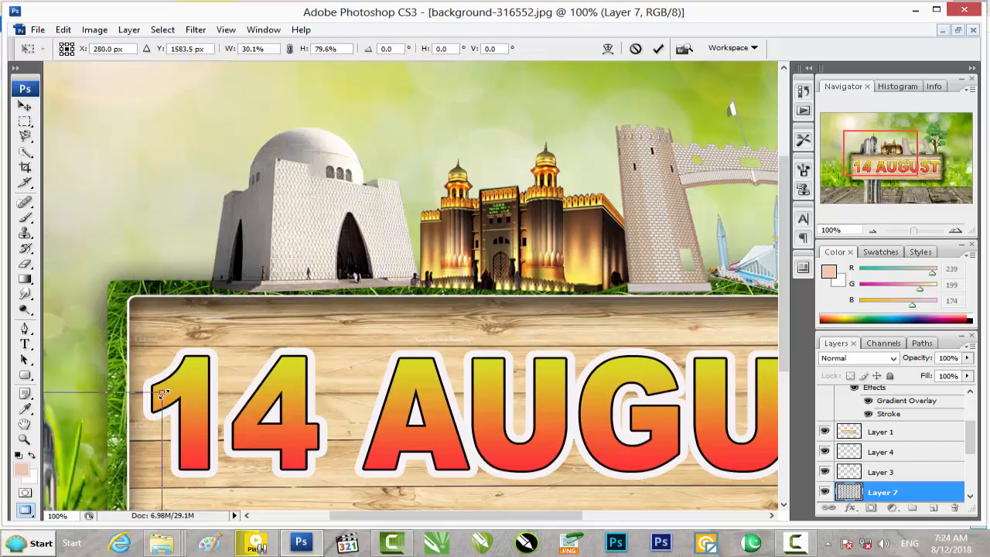
pyautogui.moveTo(50, 450); pyautogui.dragTo(300, 128)
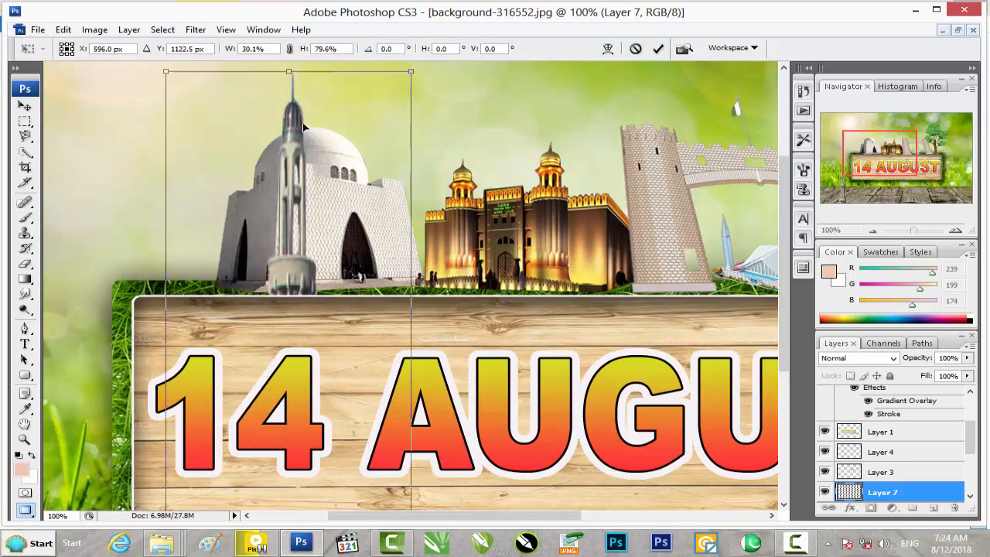
pyautogui.moveTo(289, 71); pyautogui.dragTo(280, 434)
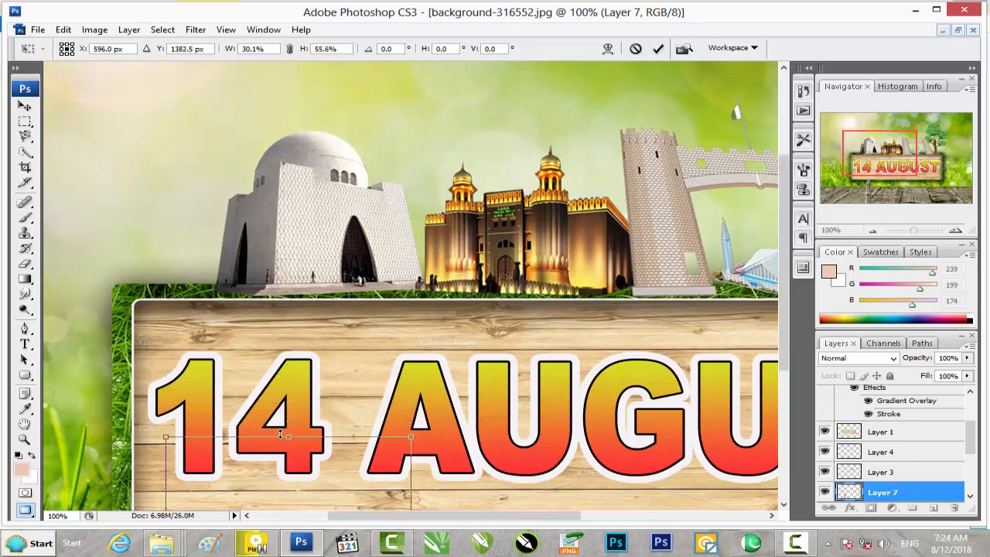
# Move the minaret upward until its top overlaps the Jinnah Mausoleum.
pyautogui.press('Up')
pyautogui.press('Up')
pyautogui.press('Up')
pyautogui.press('Up')
pyautogui.press('Up')
pyautogui.press('Up')
pyautogui.press('Up')
pyautogui.press('Up')
pyautogui.press('Up')
pyautogui.press('Up')
pyautogui.press('Up')
pyautogui.press('Up')
pyautogui.press('Up')
pyautogui.press('Up')
pyautogui.press('Up')
pyautogui.press('Up')
pyautogui.press('Up')
pyautogui.press('Up')
pyautogui.press('Up')
pyautogui.press('Up')
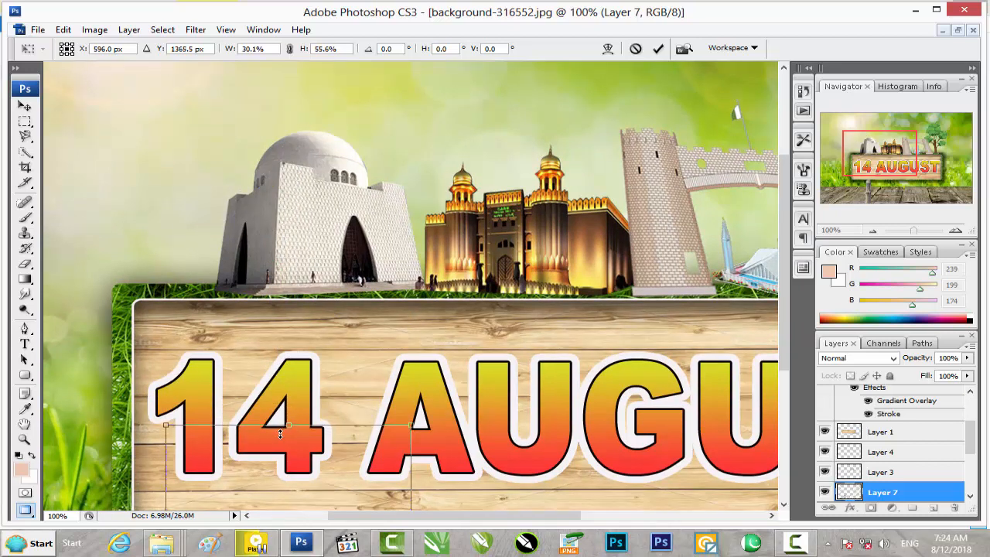
pyautogui.press('Up')
pyautogui.moveTo(782, 297); pyautogui.dragTo(782, 451)
pyautogui.moveTo(308, 430); pyautogui.dragTo(328, 136)
pyautogui.moveTo(783, 415); pyautogui.dragTo(783, 255)
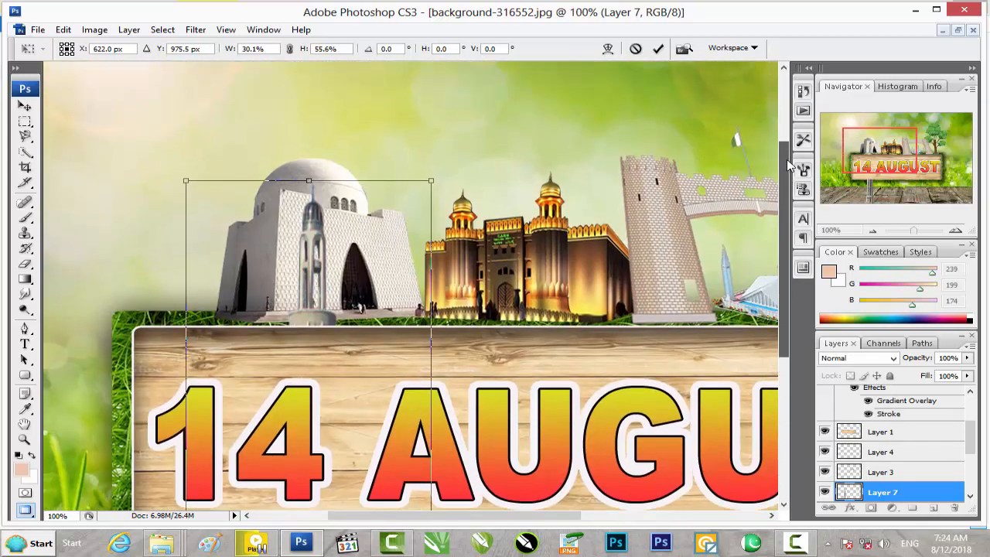
# Scale the minaret down to 13.1% width and 12.9% height and stand it on the frame's grass edge beside the mausoleum.
pyautogui.moveTo(427, 191); pyautogui.dragTo(354, 435)
pyautogui.moveTo(236, 470); pyautogui.dragTo(186, 89)
pyautogui.moveTo(783, 157); pyautogui.dragTo(782, 96)
pyautogui.moveTo(182, 153); pyautogui.dragTo(172, 278)
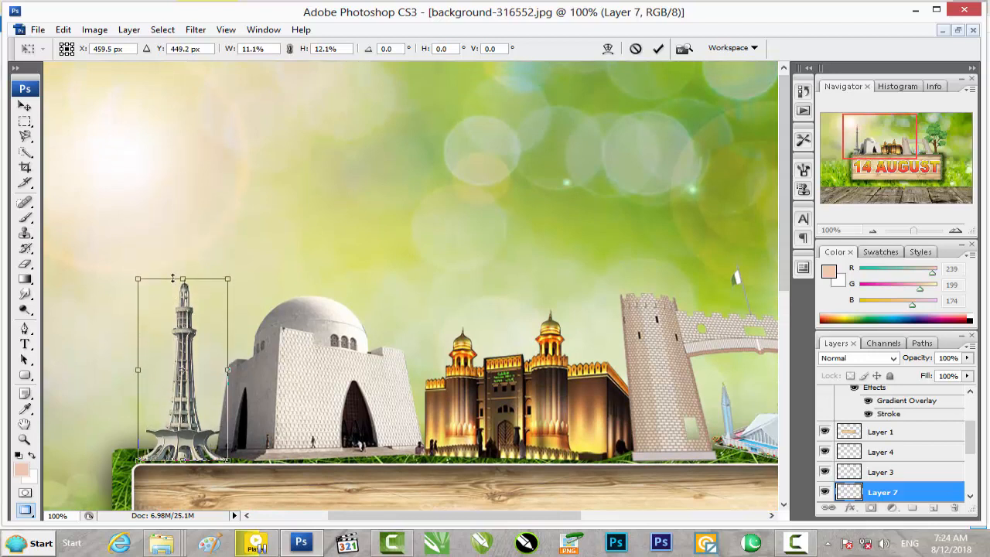
pyautogui.moveTo(184, 344); pyautogui.dragTo(171, 331)
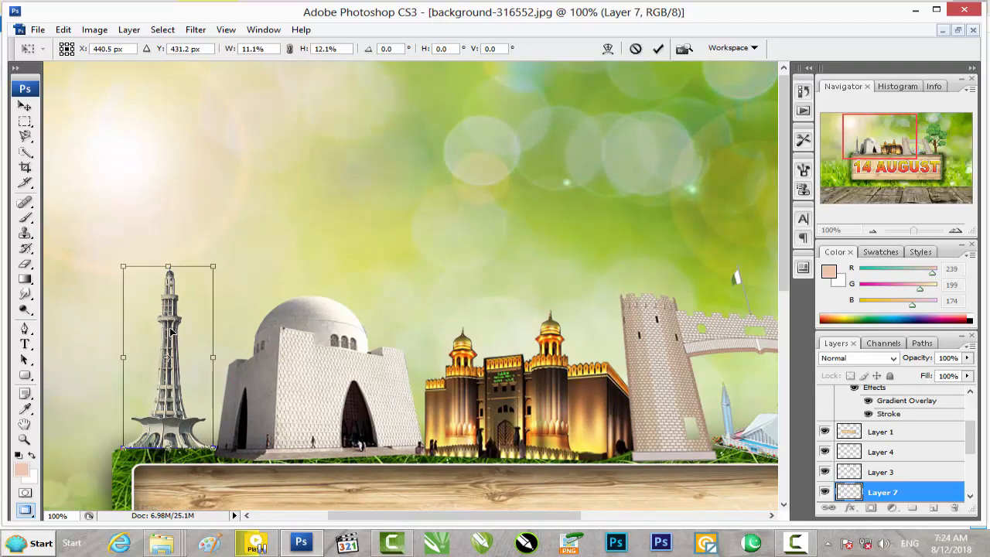
pyautogui.moveTo(214, 450); pyautogui.dragTo(226, 458)
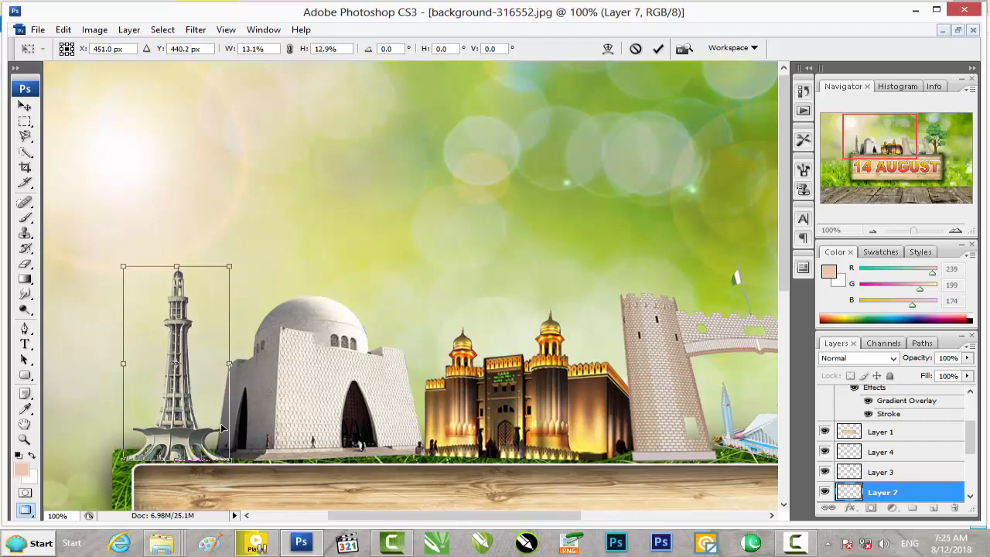
pyautogui.press('Up')
pyautogui.press('Return')
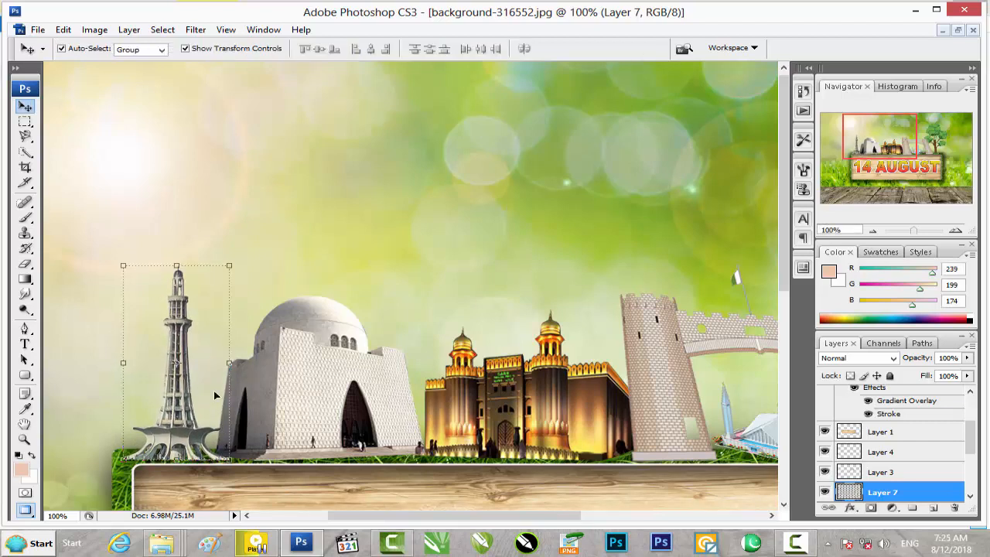
# Move the minaret's layer below Layer 5 in the layer stack.
pyautogui.scroll(-2, 881, 526)
pyautogui.moveTo(966, 441); pyautogui.dragTo(968, 467)
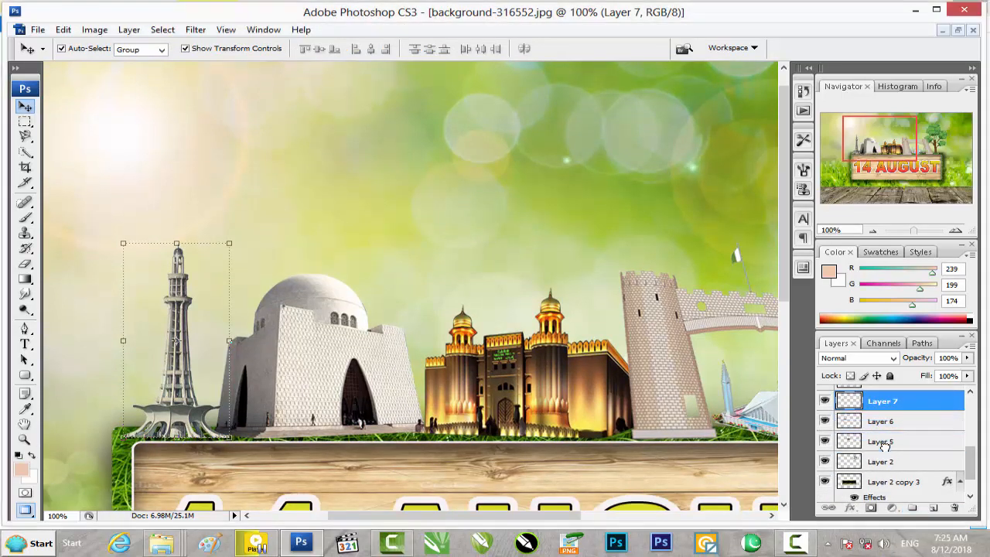
pyautogui.moveTo(884, 446); pyautogui.dragTo(884, 452)
# Enlarge the minaret to 123.2% width and 123.9% height and nudge it upward so its base rests on the frame's grass.
pyautogui.moveTo(189, 242); pyautogui.dragTo(189, 204)
pyautogui.moveTo(229, 323); pyautogui.dragTo(242, 327)
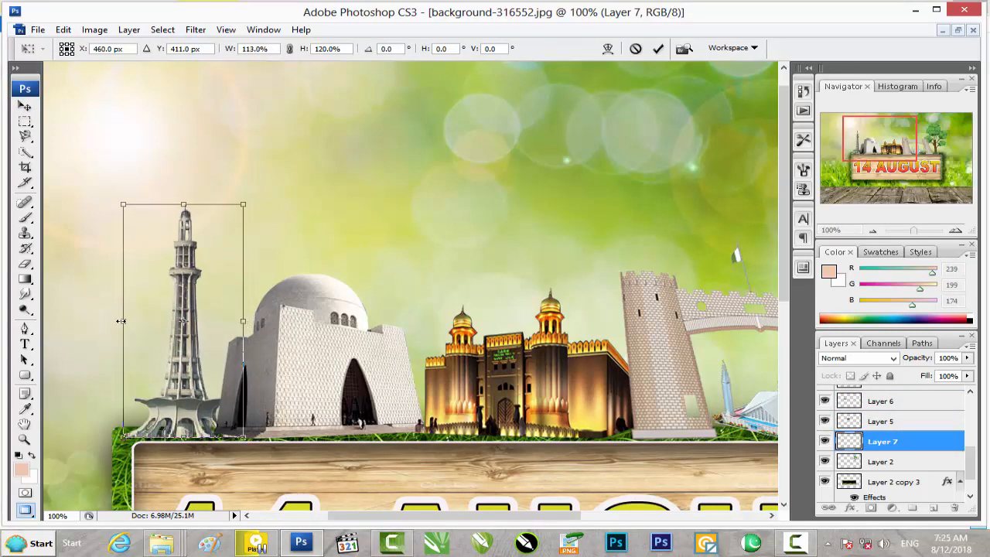
pyautogui.moveTo(122, 321); pyautogui.dragTo(114, 321)
pyautogui.press('Up')
pyautogui.press('Up')
pyautogui.press('Up')
pyautogui.press('Up')
pyautogui.press('Up')
pyautogui.press('Up')
pyautogui.press('Up')
pyautogui.press('Up')
pyautogui.press('Up')
pyautogui.press('Up')
pyautogui.press('Up')
pyautogui.press('Up')
pyautogui.press('Up')
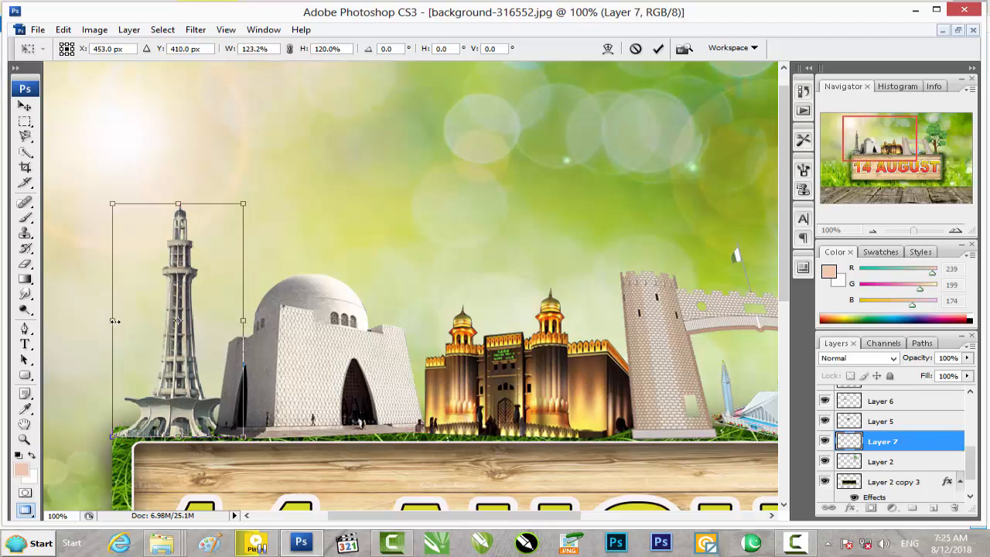
pyautogui.press('Down')
pyautogui.press('Down')
pyautogui.press('Down')
pyautogui.press('Down')
pyautogui.press('Down')
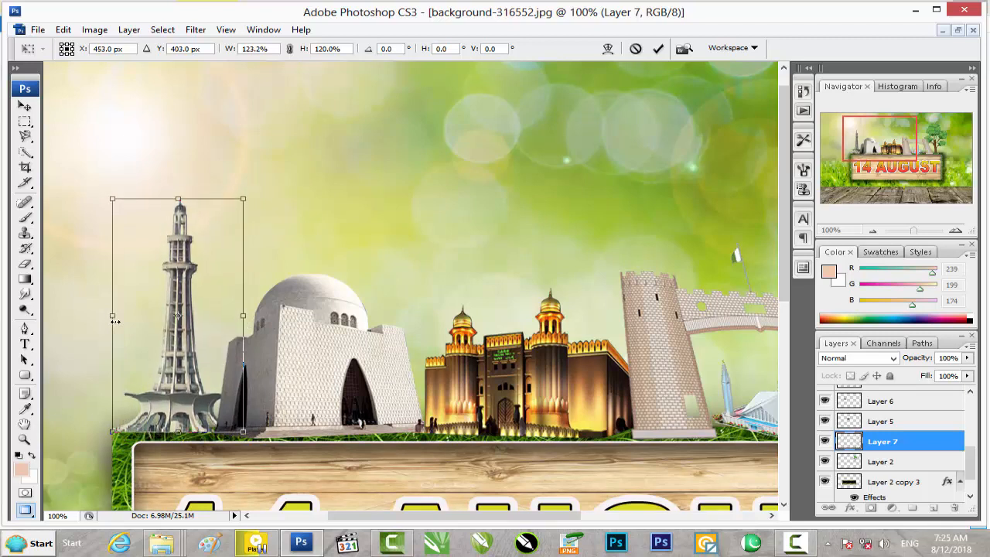
pyautogui.press('Return')
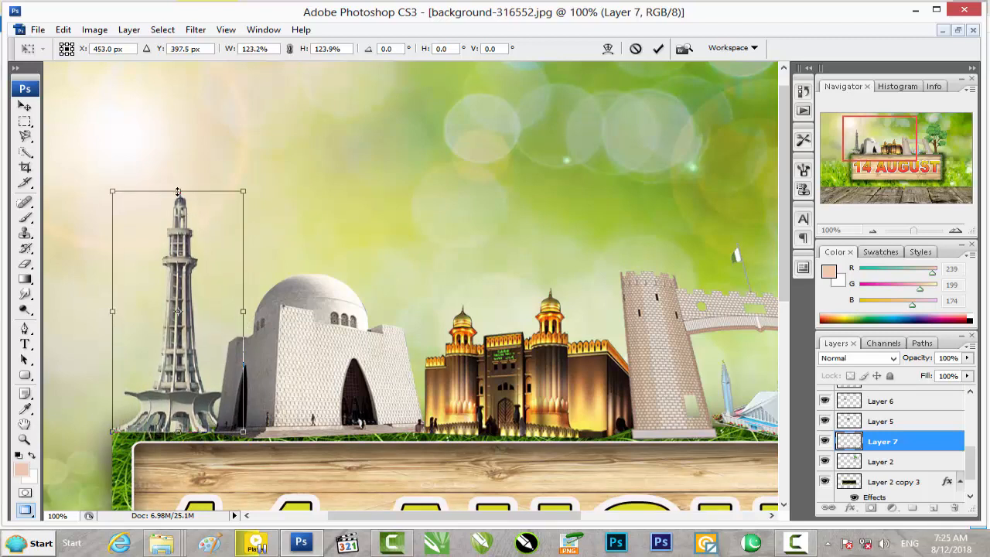
# Merge Layers 4, 3, 6, 5, 7 and 2, which hold the landmarks and the tree, into a single layer.
pyautogui.scroll(-2, 866, 438)
pyautogui.scroll(4, 866, 438)
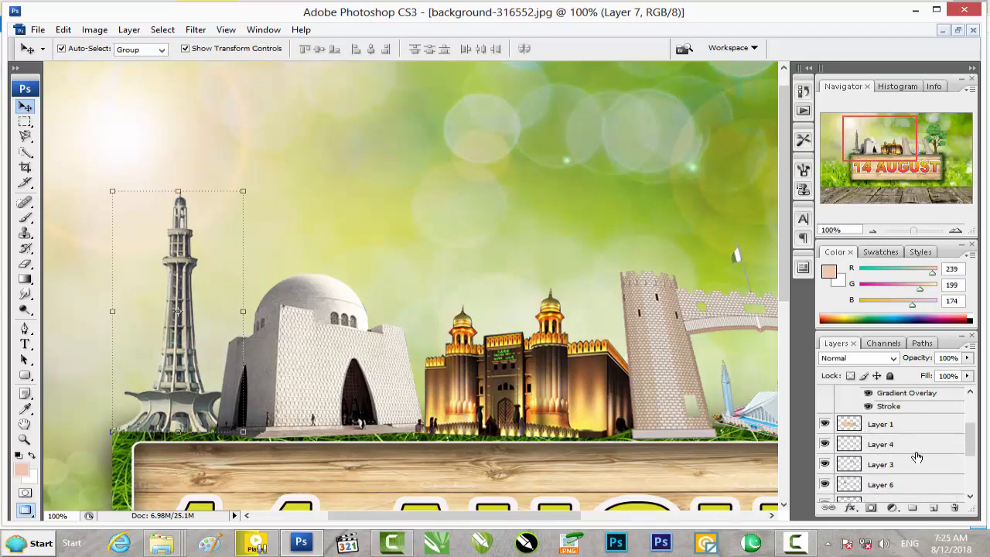
pyautogui.click(823, 424)
pyautogui.click(824, 424)
pyautogui.click(912, 446)
pyautogui.click(824, 444)
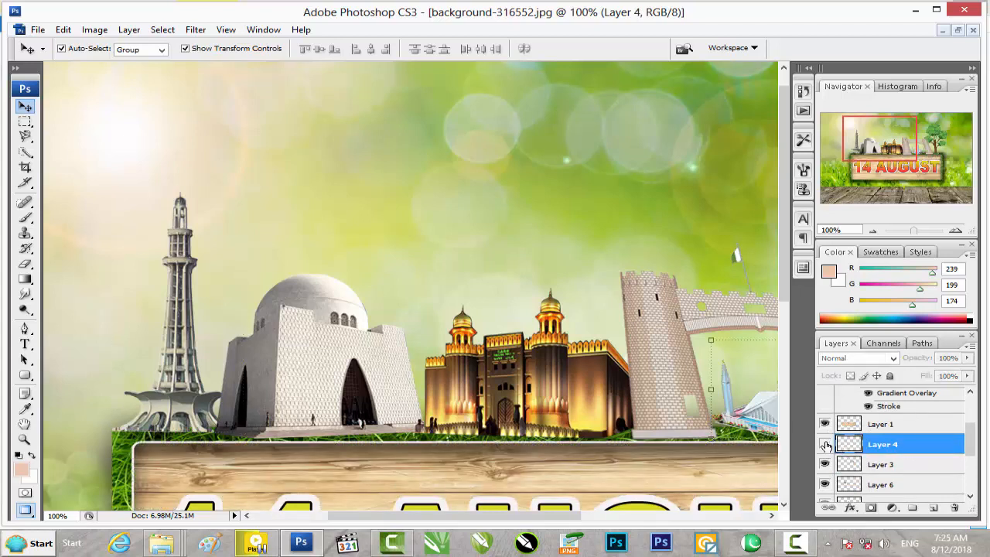
pyautogui.click(825, 445)
pyautogui.scroll(3, 866, 436)
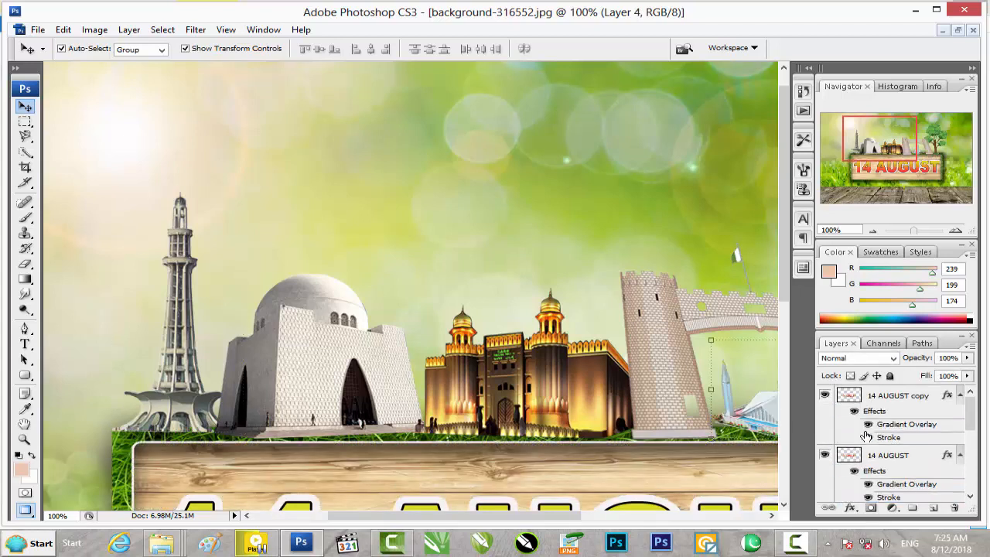
pyautogui.scroll(-5, 866, 435)
pyautogui.keyDown('shift'); pyautogui.click(904, 439); pyautogui.keyUp('shift')
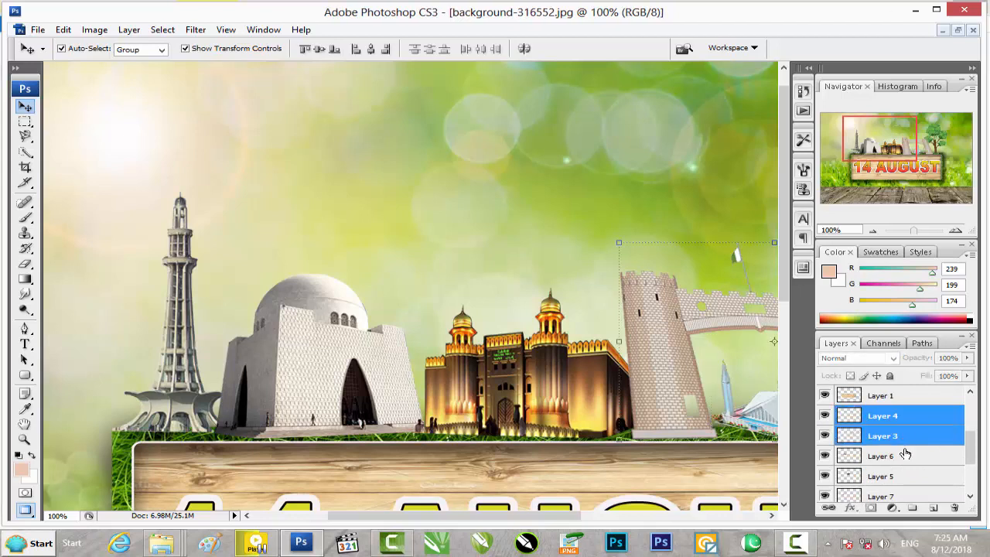
pyautogui.keyDown('shift'); pyautogui.click(906, 457); pyautogui.keyUp('shift')
pyautogui.keyDown('shift'); pyautogui.click(910, 476); pyautogui.keyUp('shift')
pyautogui.keyDown('shift'); pyautogui.click(910, 495); pyautogui.keyUp('shift')
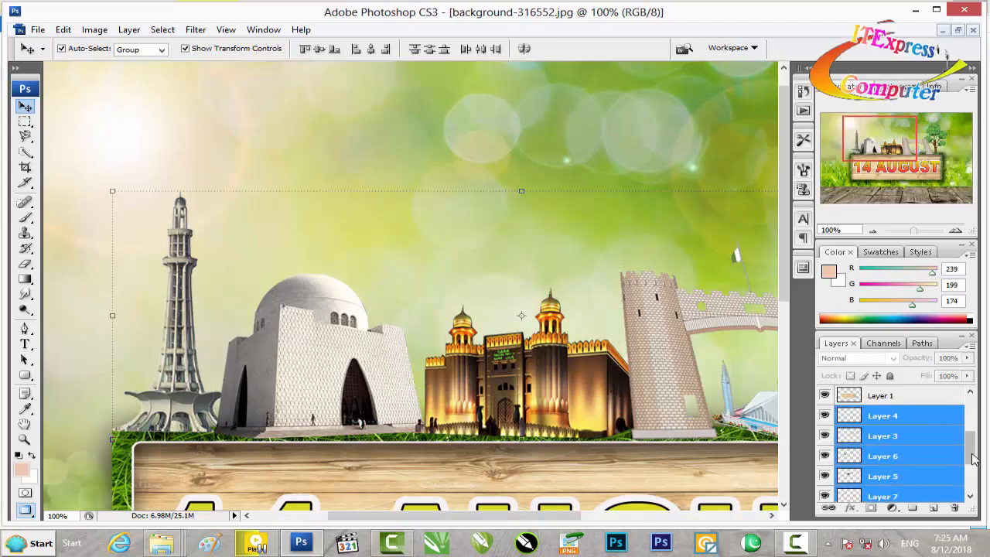
pyautogui.scroll(-3, 970, 464)
pyautogui.keyDown('shift'); pyautogui.click(910, 438); pyautogui.keyUp('shift')
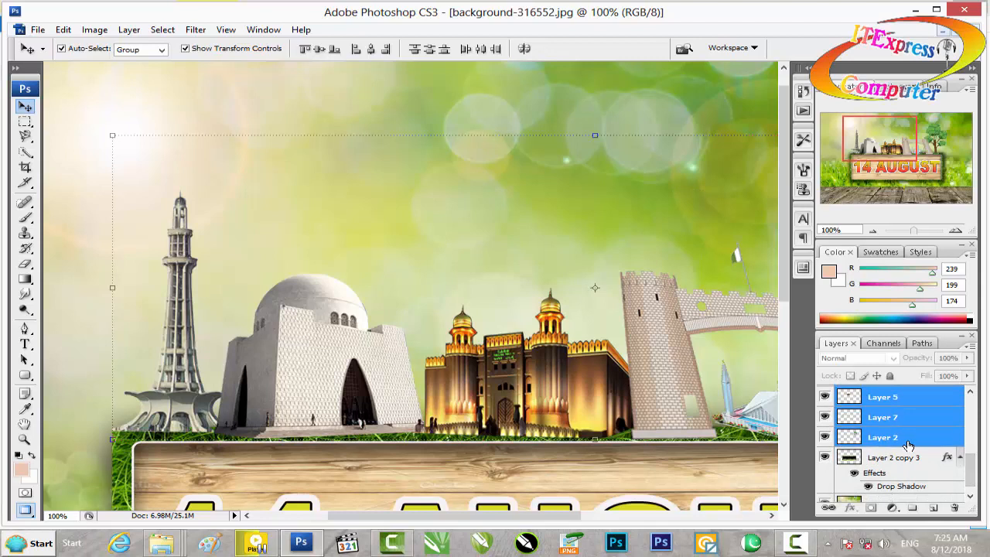
pyautogui.rightClick(910, 437)
pyautogui.click(868, 400)
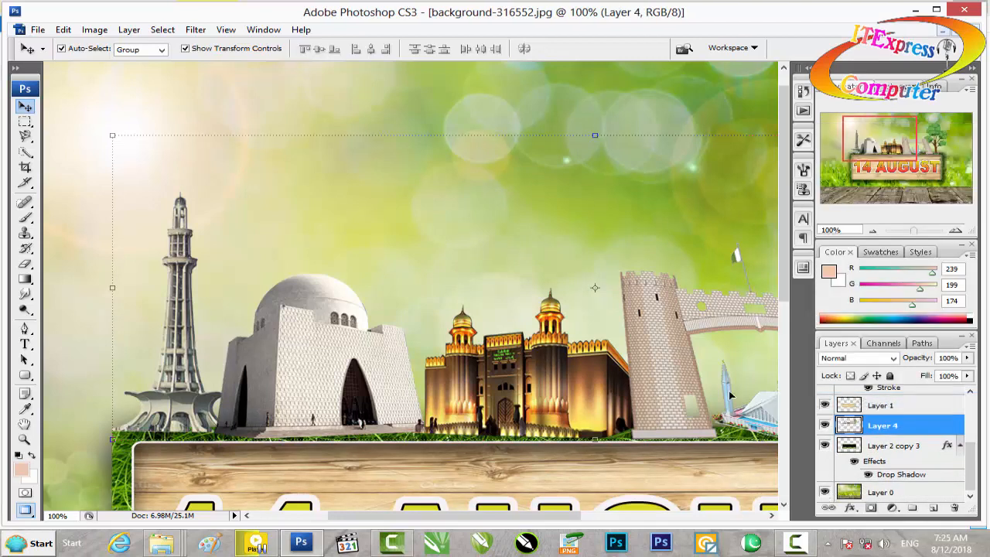
# Stretch the merged landmarks to 106.8% height at 100% width and move their layer below Layer 2 copy 3.
pyautogui.hotkey('ctrl', '-')
pyautogui.hotkey('ctrl', '-')
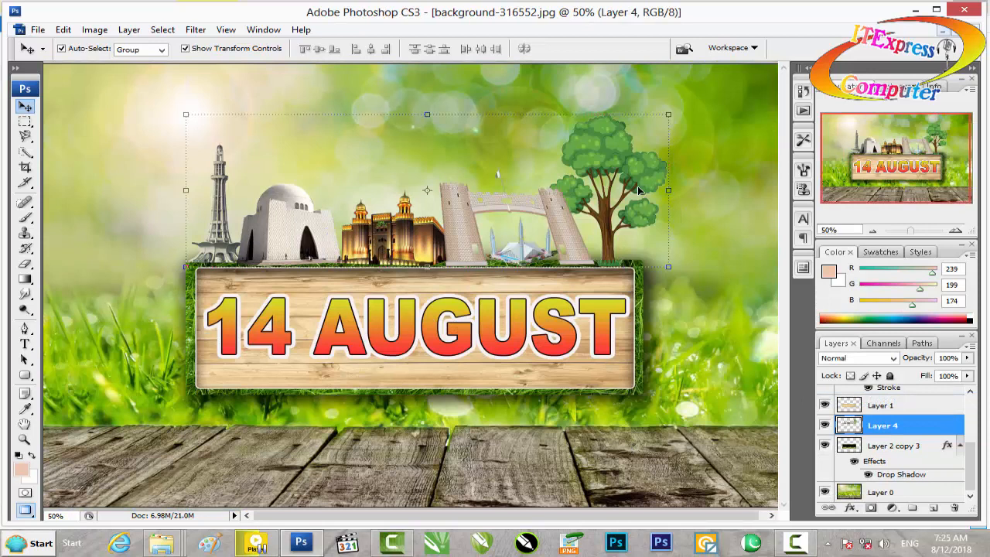
pyautogui.moveTo(671, 188); pyautogui.dragTo(659, 189)
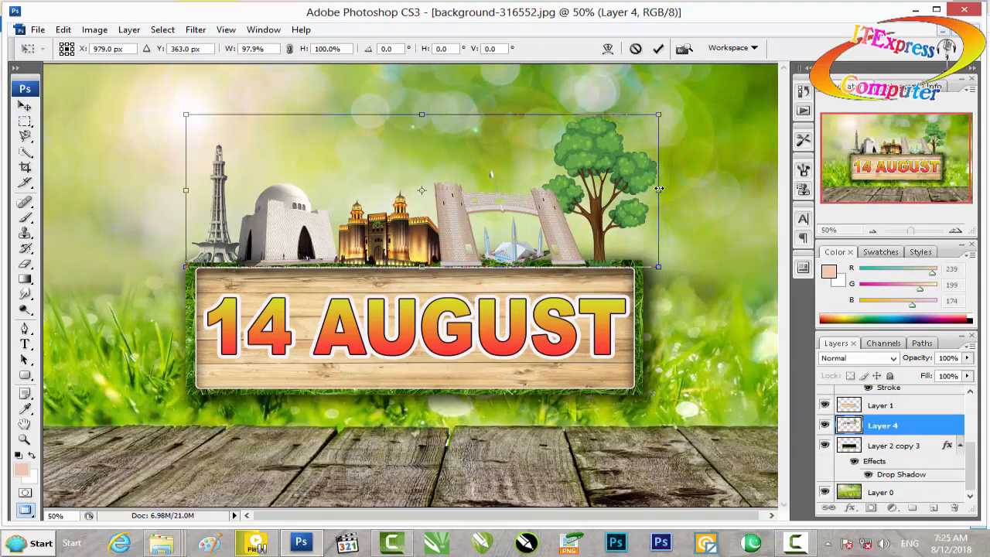
pyautogui.moveTo(585, 114); pyautogui.dragTo(584, 103)
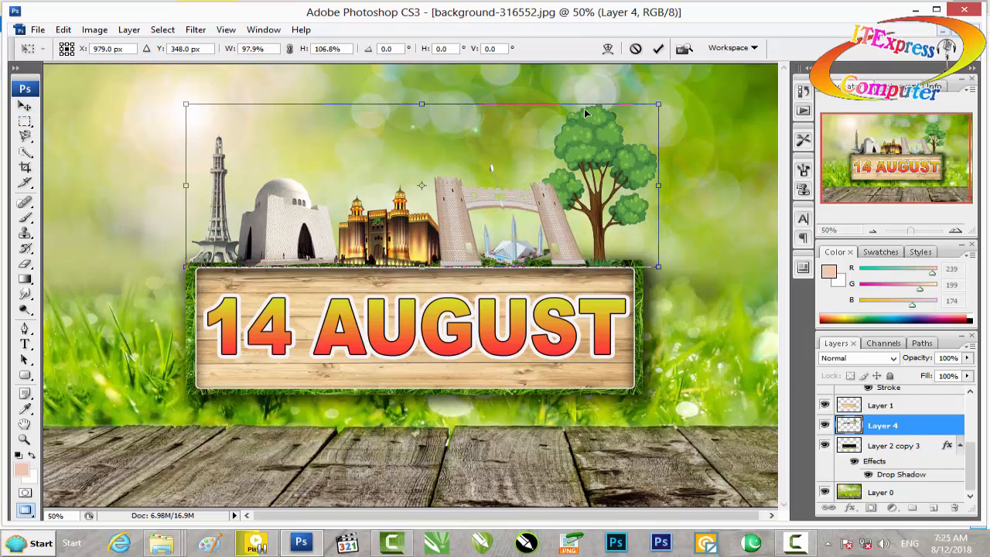
pyautogui.moveTo(662, 189); pyautogui.dragTo(671, 188)
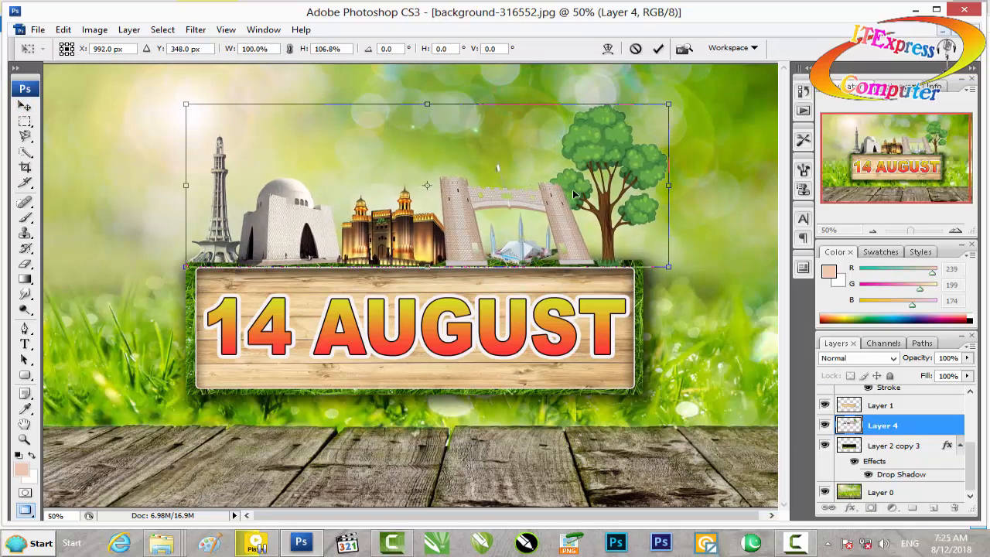
pyautogui.press('Return')
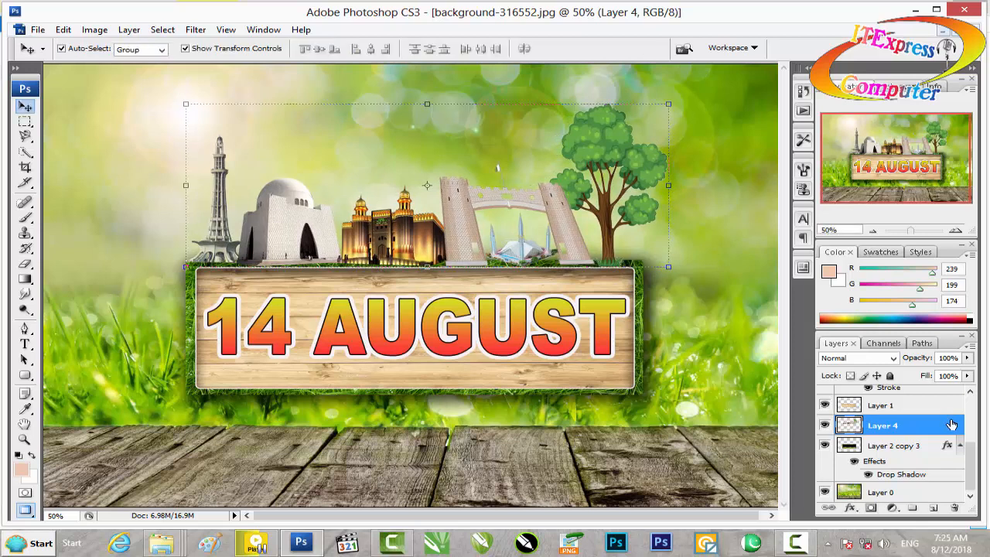
pyautogui.moveTo(911, 423); pyautogui.dragTo(891, 470)
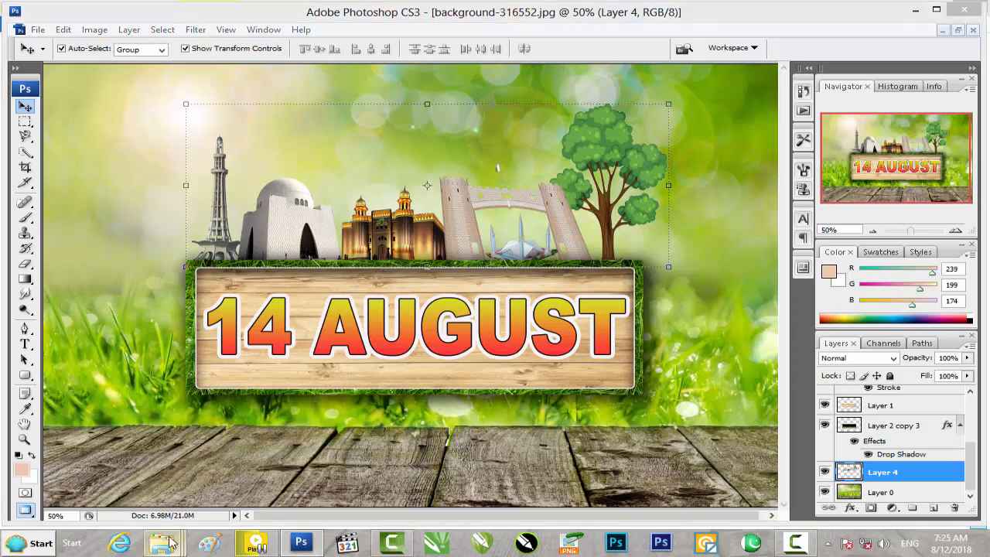
# Open "abstract-pakistan-map-for-independence-day_1057-4738.psd" from the "ingredients for provide" folder, copy the map into the composite and maximize the composite's window.
pyautogui.moveTo(162, 543)
pyautogui.click(466, 455)
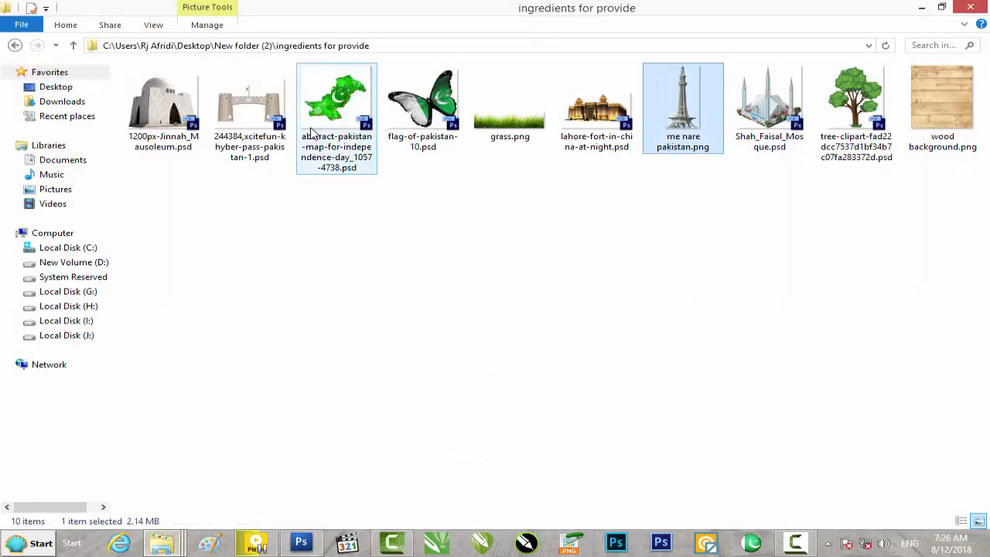
pyautogui.moveTo(325, 136); pyautogui.dragTo(457, 128)
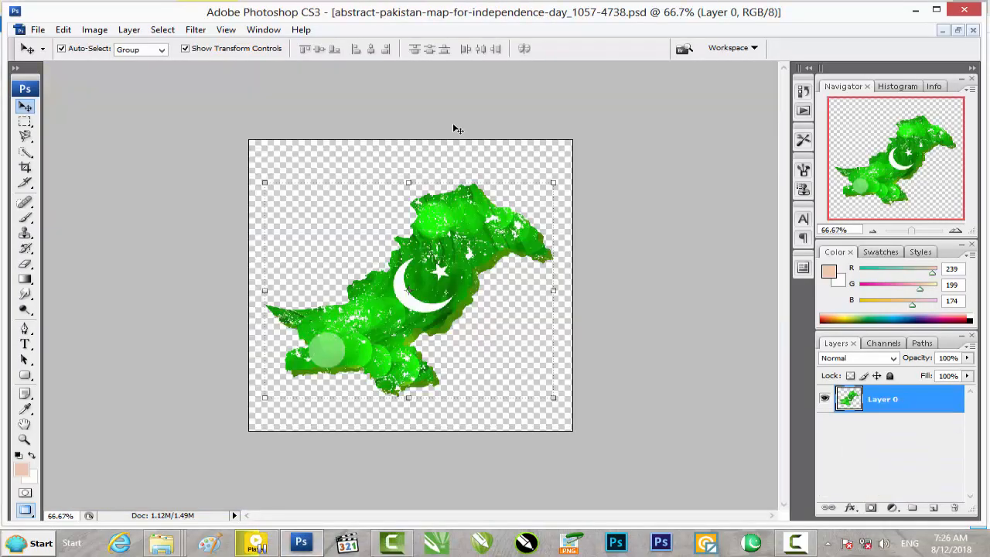
pyautogui.click(958, 31)
pyautogui.moveTo(325, 222); pyautogui.dragTo(610, 170)
pyautogui.click(648, 118)
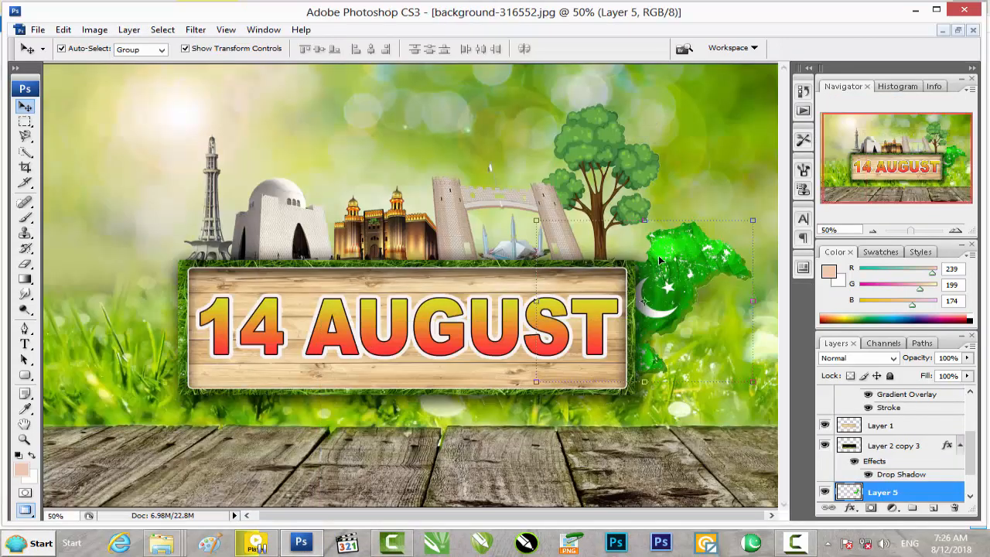
# Position the Pakistan map over the minaret and mausoleum, and move its layer below Layer 4 so it sits behind the landmarks.
pyautogui.moveTo(678, 221); pyautogui.dragTo(331, 116)
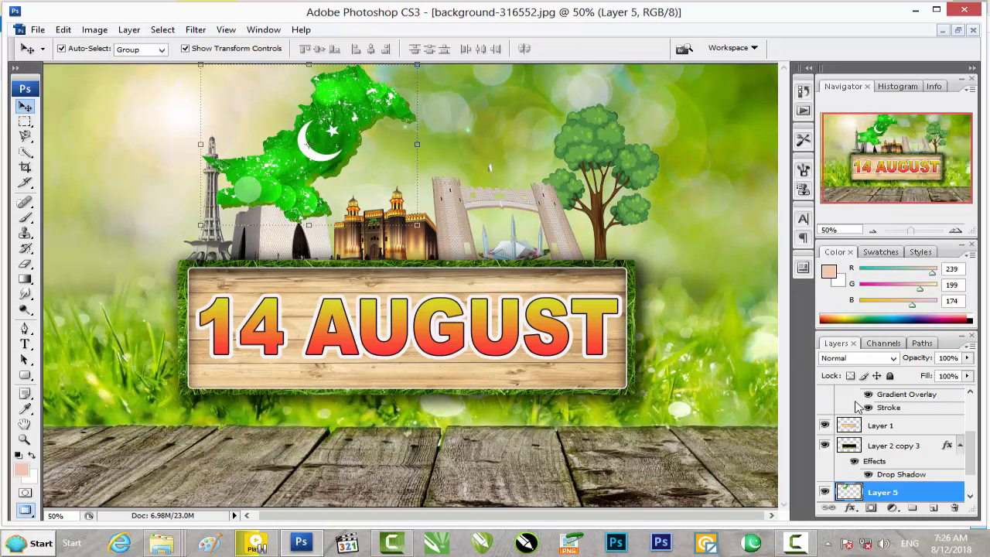
pyautogui.moveTo(973, 450); pyautogui.dragTo(973, 466)
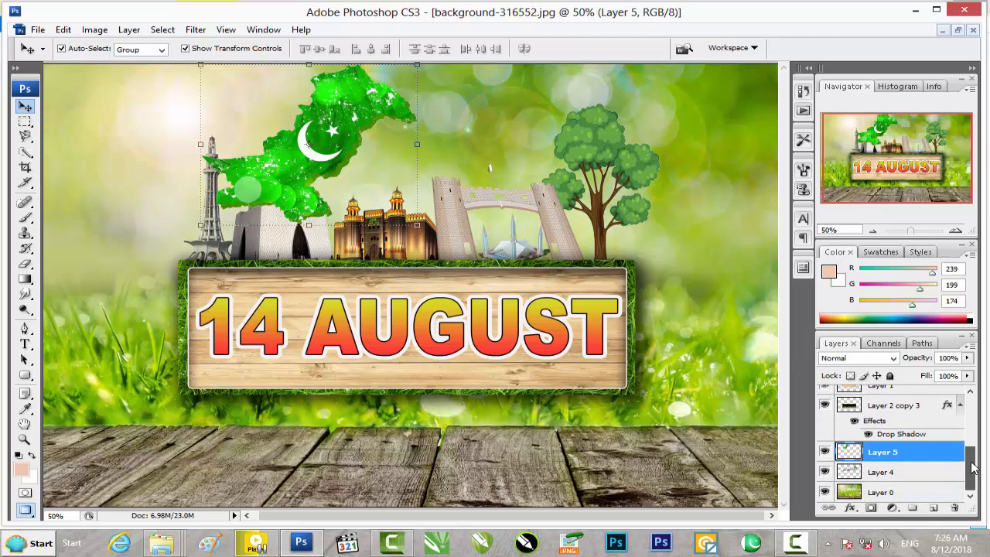
pyautogui.moveTo(897, 454); pyautogui.dragTo(888, 471)
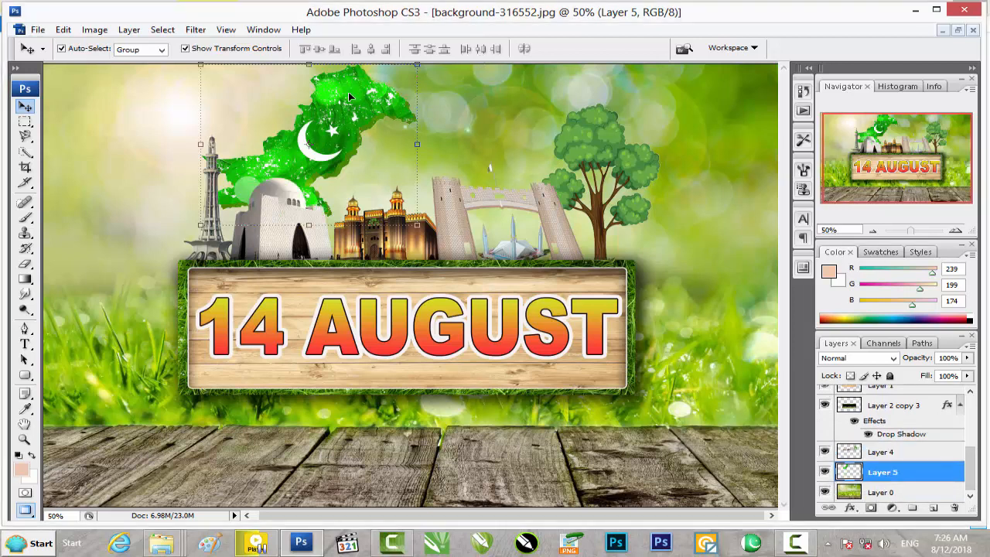
# Enlarge the Pakistan map to 164.4% width and 116.4% height behind the landmarks.
pyautogui.moveTo(414, 144); pyautogui.dragTo(509, 143)
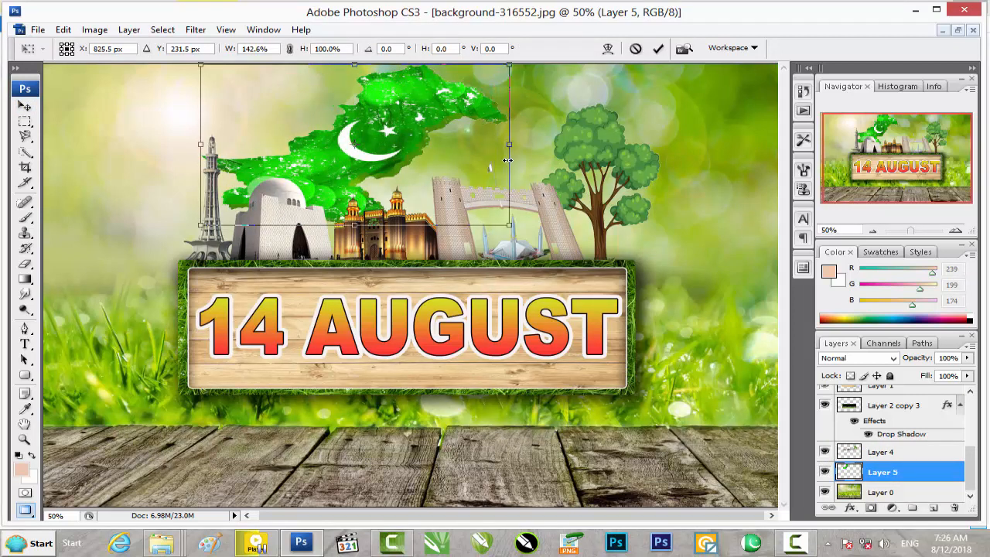
pyautogui.moveTo(200, 144); pyautogui.dragTo(164, 143)
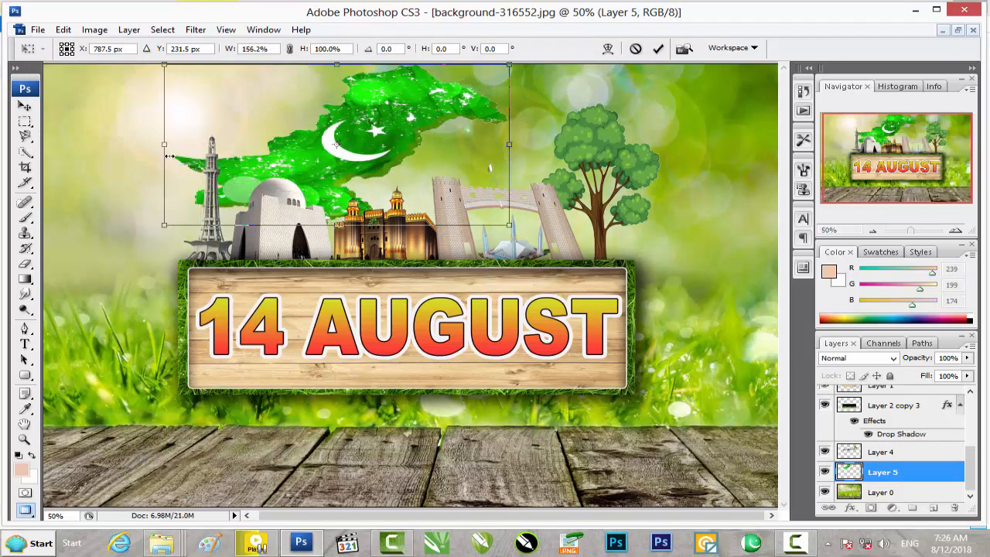
pyautogui.moveTo(338, 225); pyautogui.dragTo(338, 251)
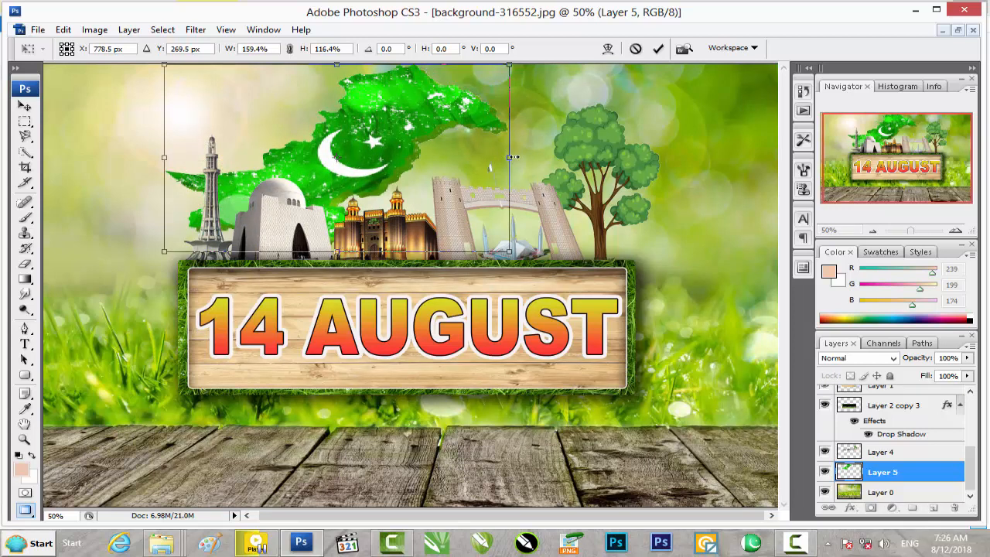
pyautogui.moveTo(512, 157); pyautogui.dragTo(521, 158)
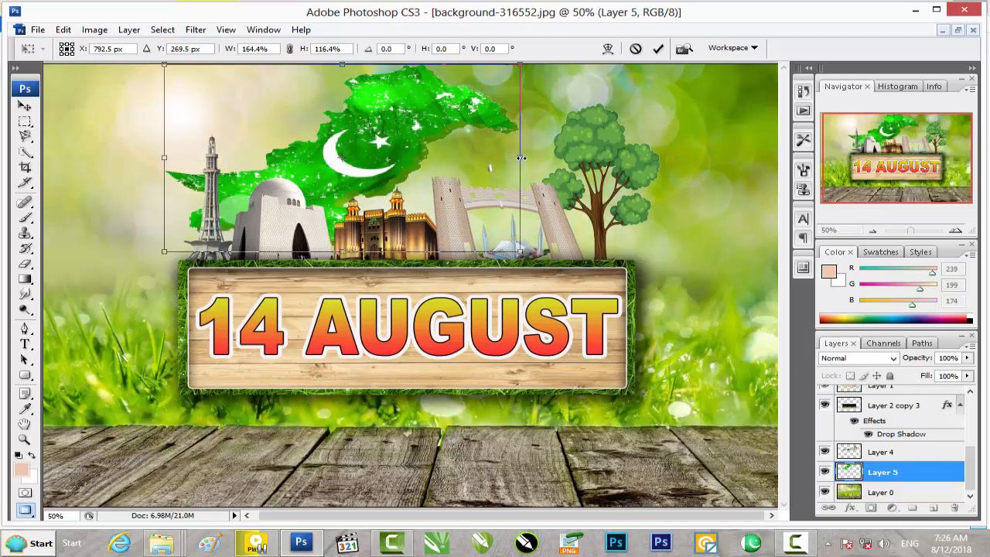
pyautogui.press('Return')
# Add a Multiply drop shadow to the Pakistan map with 75% opacity, 10 px distance and a size of about 16 px.
pyautogui.doubleClick(930, 471)
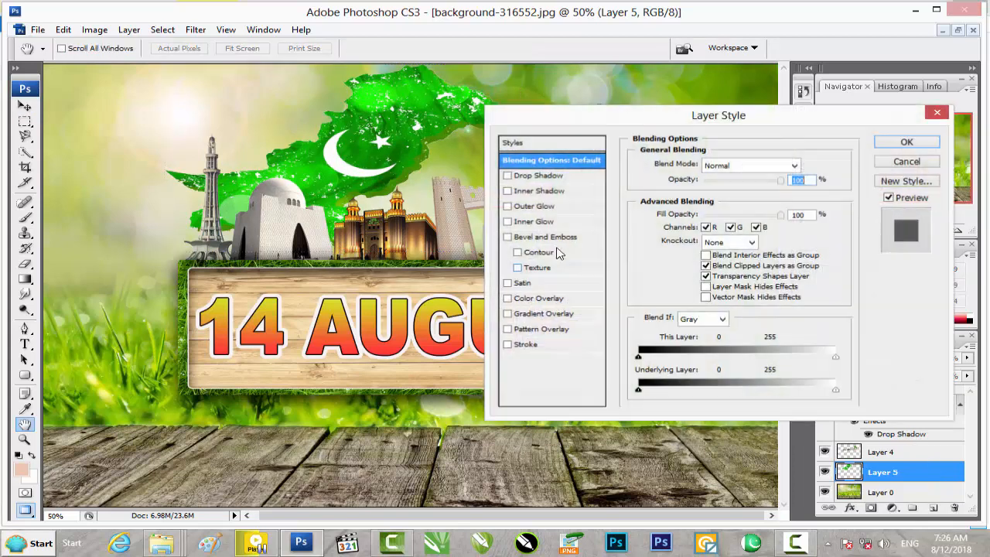
pyautogui.click(545, 177)
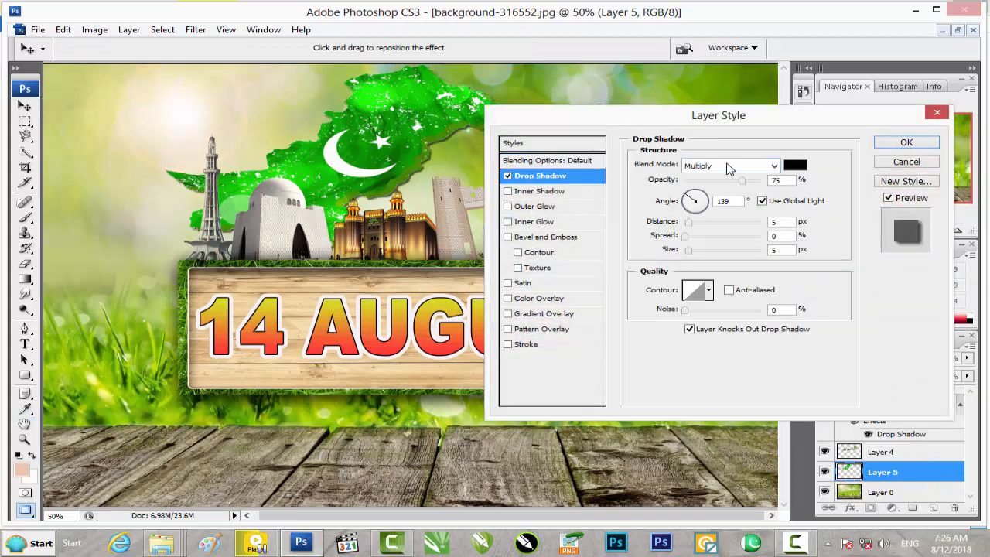
pyautogui.click(692, 224)
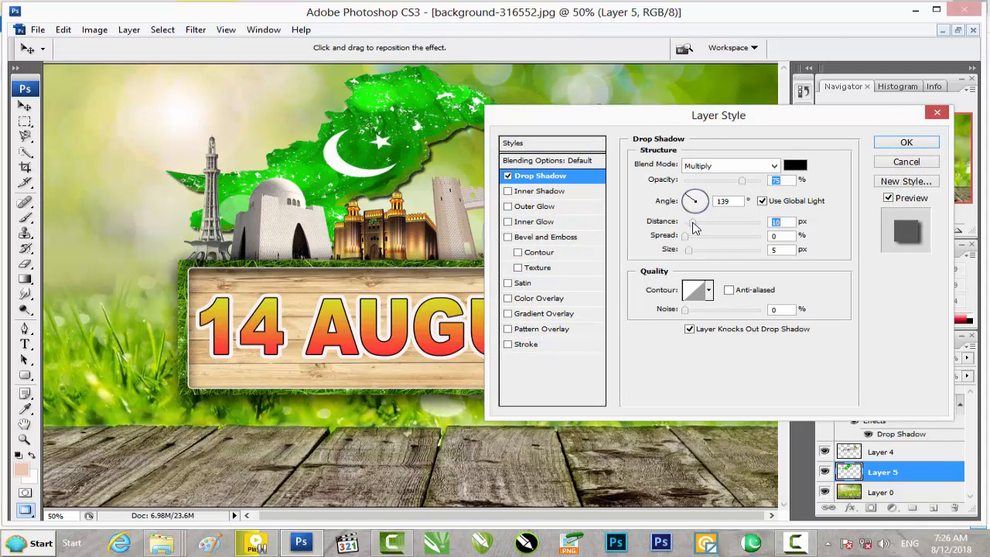
pyautogui.moveTo(691, 252); pyautogui.dragTo(696, 252)
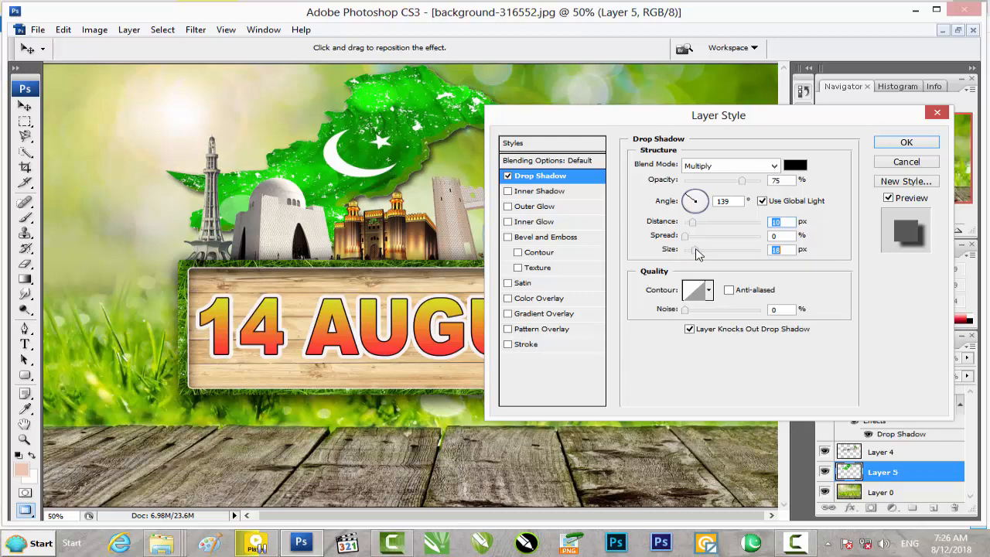
pyautogui.click(906, 144)
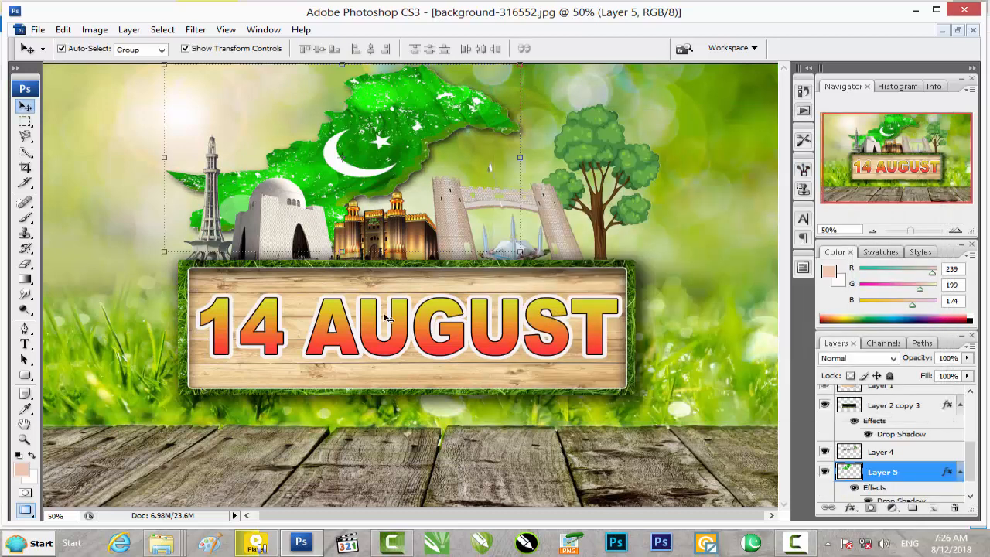
# Open "flag-of-pakistan-10.psd" from the "ingredients for provide" folder and float its window beside the composite's.
pyautogui.moveTo(161, 547)
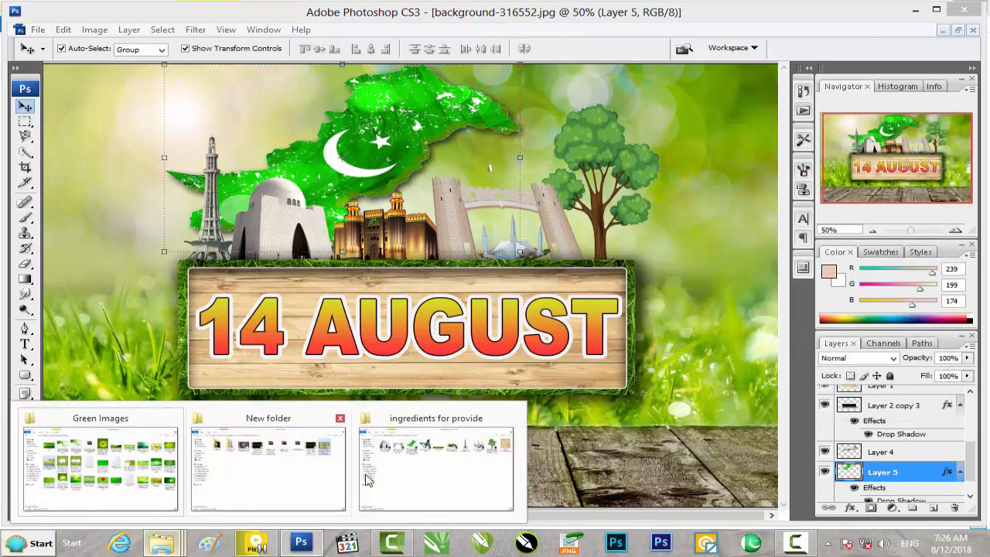
pyautogui.click(465, 479)
pyautogui.moveTo(430, 108); pyautogui.dragTo(706, 433)
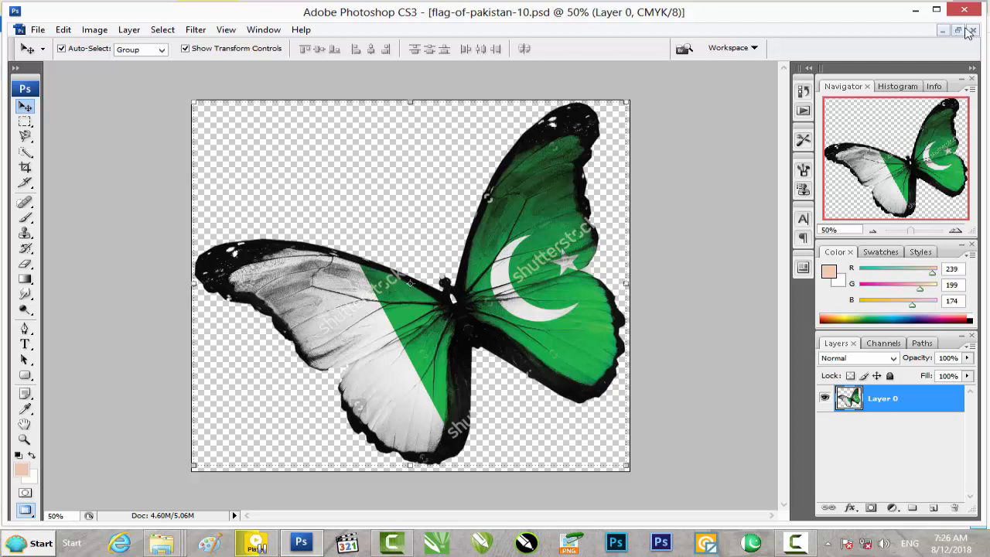
pyautogui.click(957, 30)
pyautogui.moveTo(435, 120); pyautogui.dragTo(331, 132)
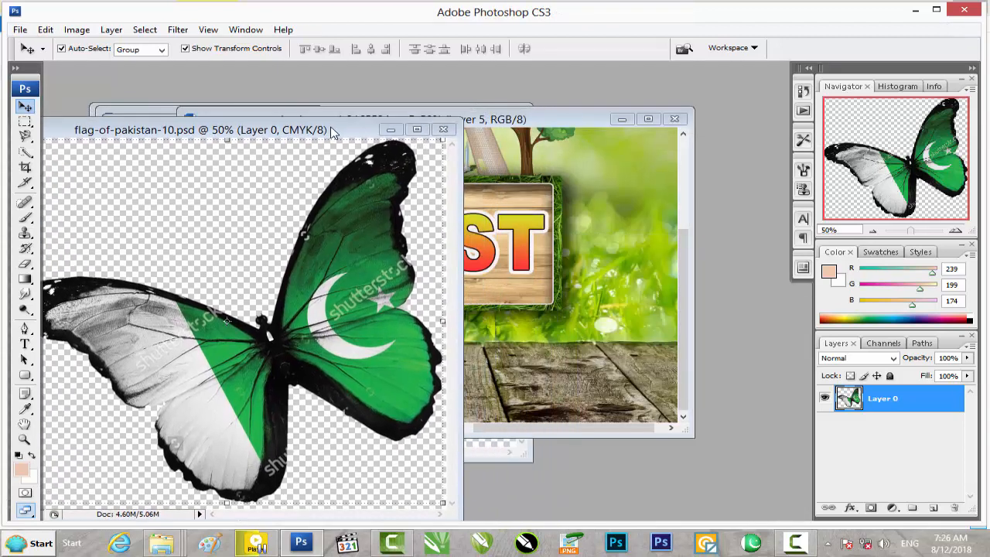
# Copy the flag butterfly into the composite, shrink it to roughly a quarter of its size and place it beside the sign's left end.
pyautogui.click(564, 124)
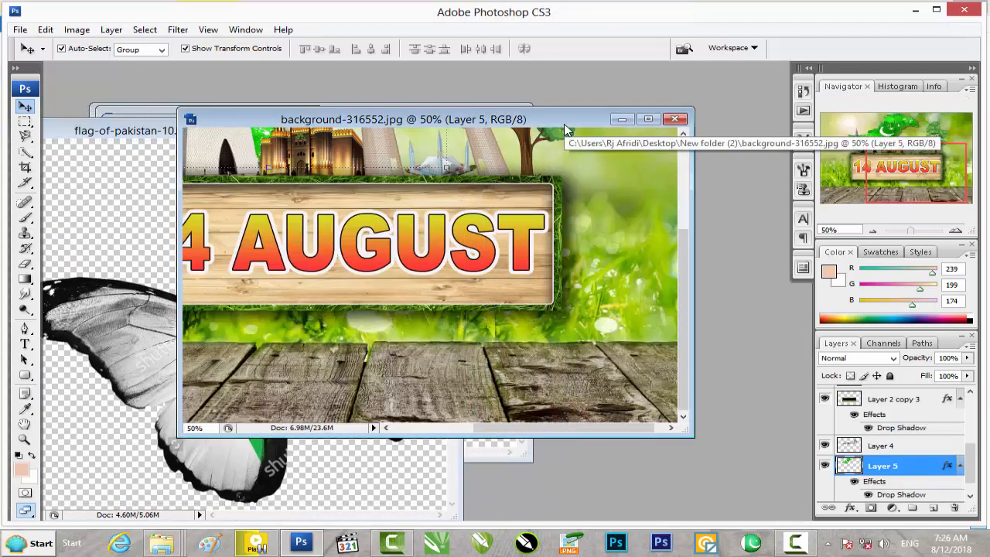
pyautogui.hotkey('ctrl', '-')
pyautogui.click(149, 328)
pyautogui.moveTo(149, 328); pyautogui.dragTo(228, 286)
pyautogui.moveTo(459, 157); pyautogui.dragTo(248, 329)
pyautogui.moveTo(235, 372); pyautogui.dragTo(259, 322)
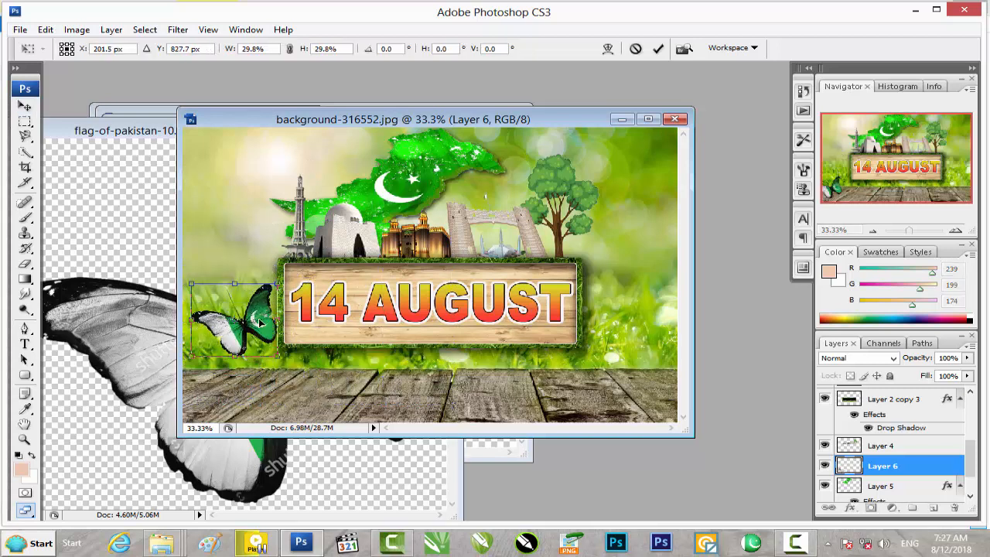
pyautogui.moveTo(271, 285); pyautogui.dragTo(255, 313)
pyautogui.press('Return')
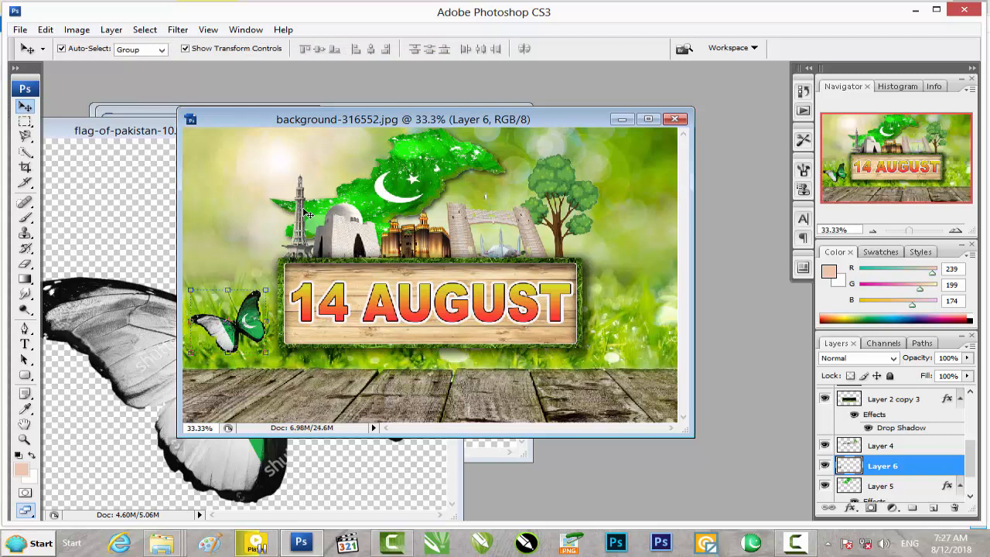
# Enlarge the landmarks and tree on Layer 4 to 103.2% width and 111.6% height, and nudge them slightly left above the sign.
pyautogui.click(897, 447)
pyautogui.moveTo(600, 157); pyautogui.dragTo(609, 149)
pyautogui.moveTo(446, 147); pyautogui.dragTo(439, 140)
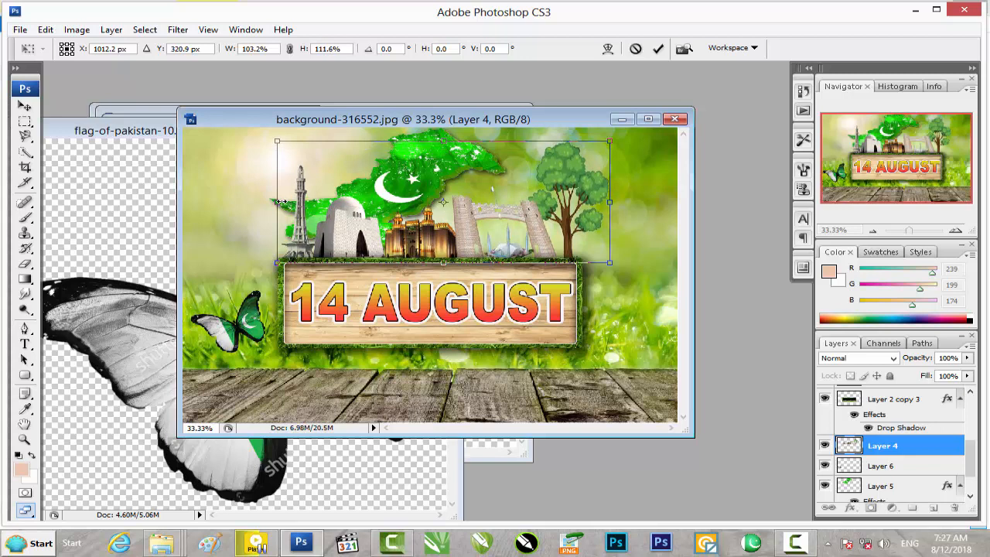
pyautogui.press('Left')
pyautogui.press('Left')
pyautogui.press('Left')
pyautogui.press('Left')
pyautogui.press('Left')
pyautogui.press('Left')
pyautogui.press('Left')
pyautogui.press('Left')
pyautogui.press('Left')
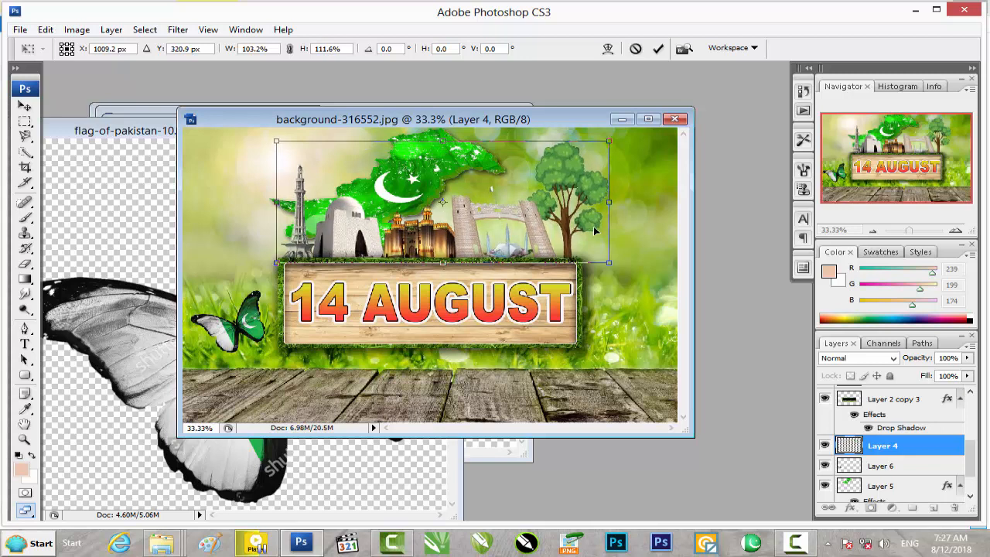
pyautogui.press('Return')
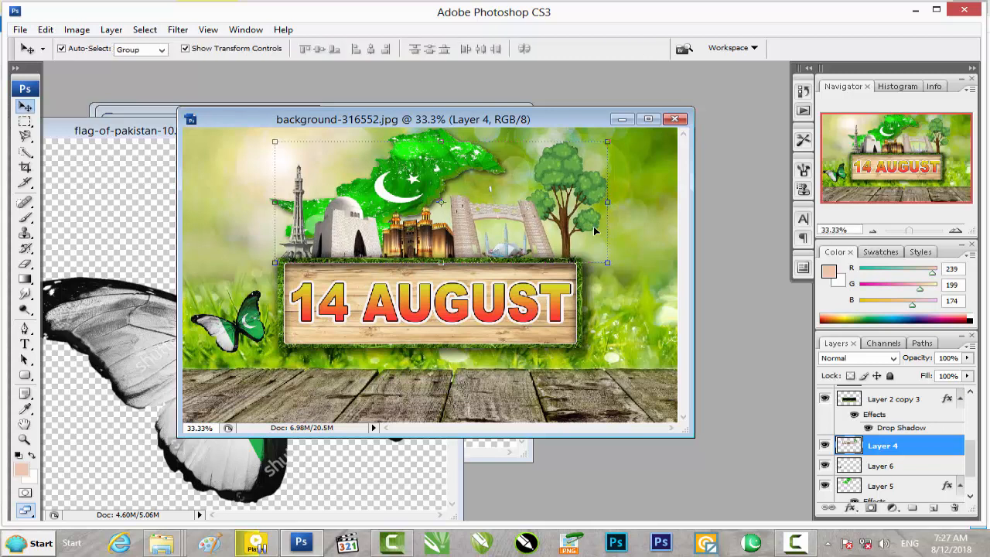
# Duplicate the butterfly above the original, scale the copy to 72.9% and rotate it clockwise.
pyautogui.click(250, 317)
pyautogui.moveTo(245, 308); pyautogui.dragTo(242, 250)
pyautogui.moveTo(227, 209)
pyautogui.mouseDown()
pyautogui.moveTo(252, 224)
pyautogui.moveTo(215, 219)
pyautogui.mouseUp()
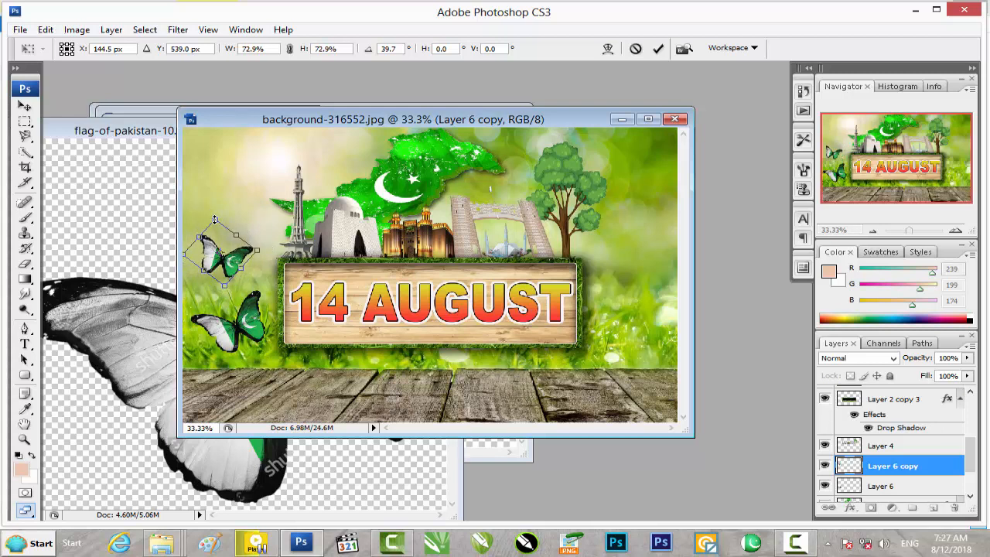
pyautogui.press('Return')
pyautogui.hotkey('ctrl', 't')
pyautogui.moveTo(220, 221); pyautogui.dragTo(230, 224)
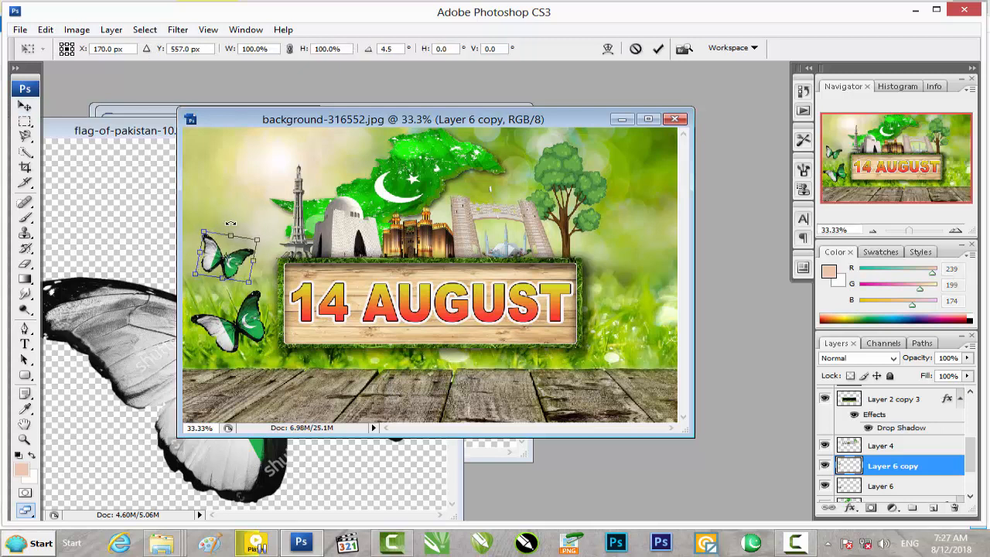
pyautogui.press('Return')
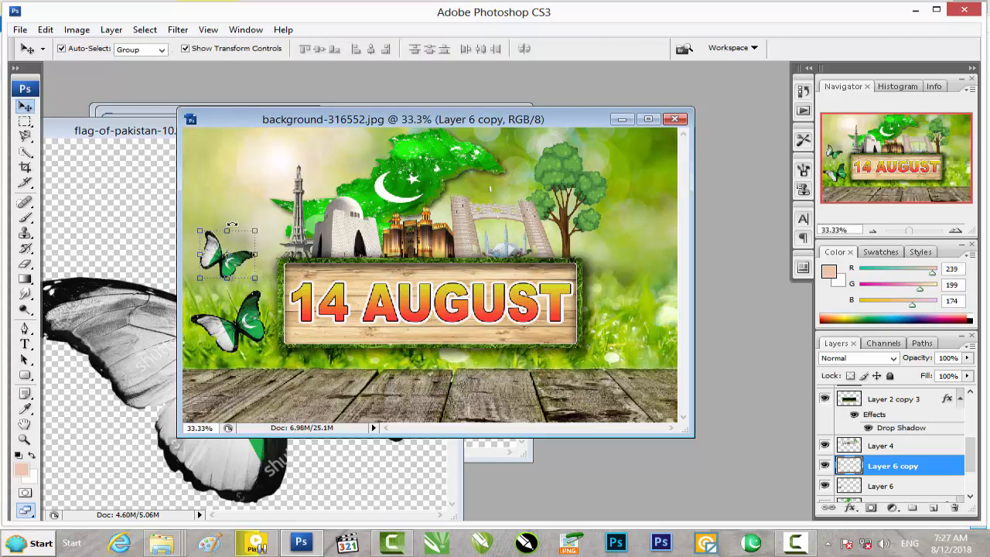
# Duplicate the smaller butterfly, move the copy near the image's upper-left corner and rotate it 48.4°.
pyautogui.hotkey('ctrl', 'j')
pyautogui.moveTo(235, 264); pyautogui.dragTo(238, 184)
pyautogui.moveTo(251, 147); pyautogui.dragTo(229, 188)
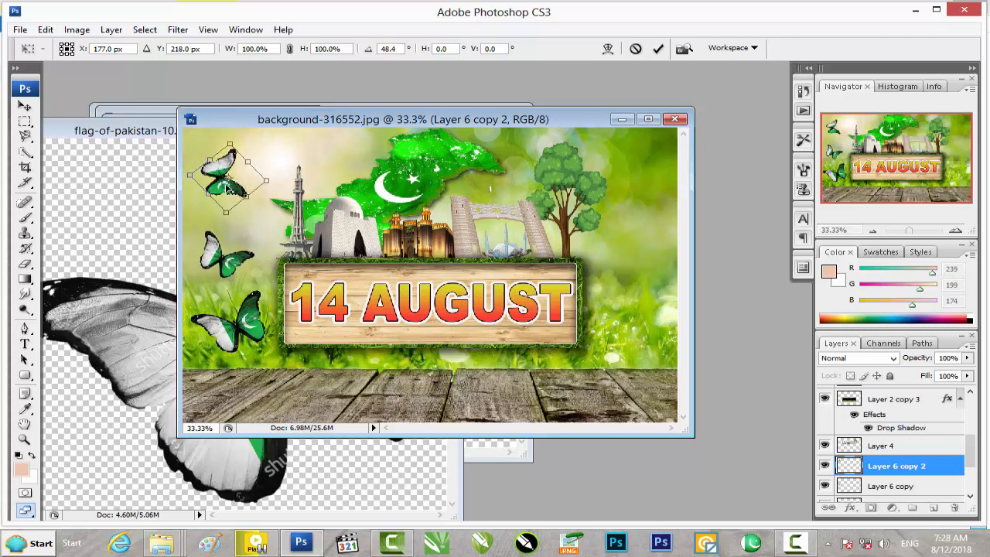
pyautogui.press('Return')
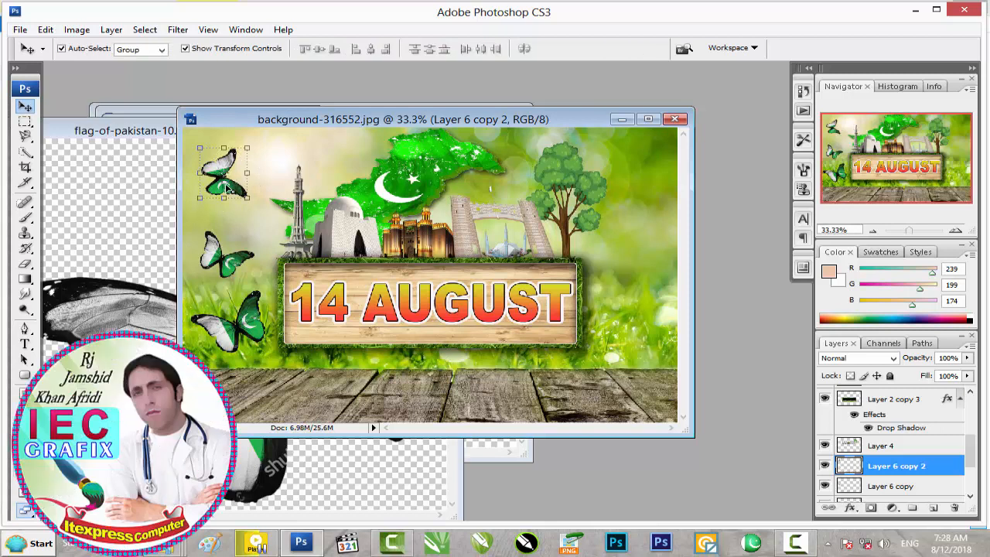
# Copy the upper-left butterfly to the sky beside the map's upper edge, and shrink and rotate the copy.
pyautogui.moveTo(229, 164); pyautogui.dragTo(349, 171)
pyautogui.hotkey('ctrl', 't')
pyautogui.press('Return')
pyautogui.hotkey('ctrl', 't')
pyautogui.press('Return')
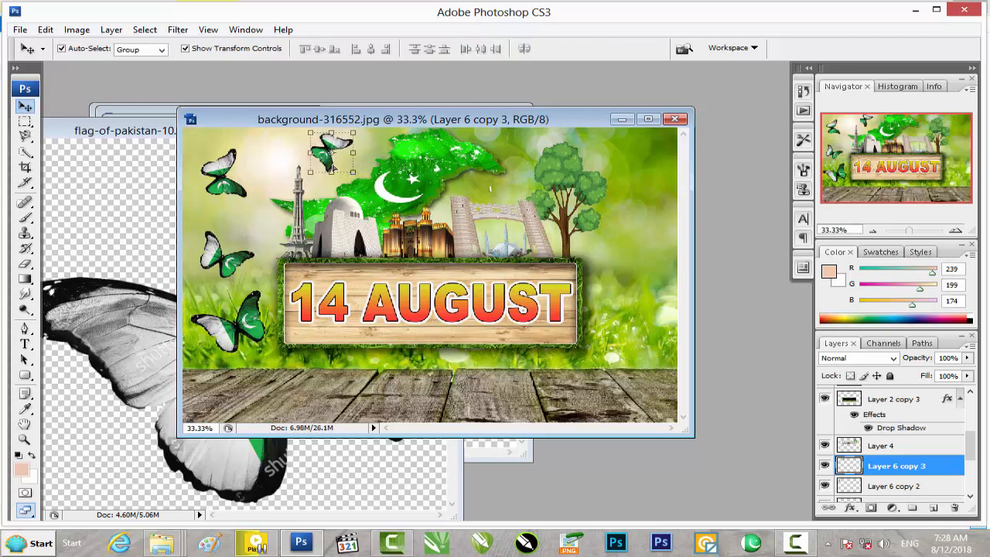
# Duplicate the butterfly beside the map, place the copy to its left above the minaret and scale it to 73.4%.
pyautogui.moveTo(323, 150); pyautogui.dragTo(279, 154)
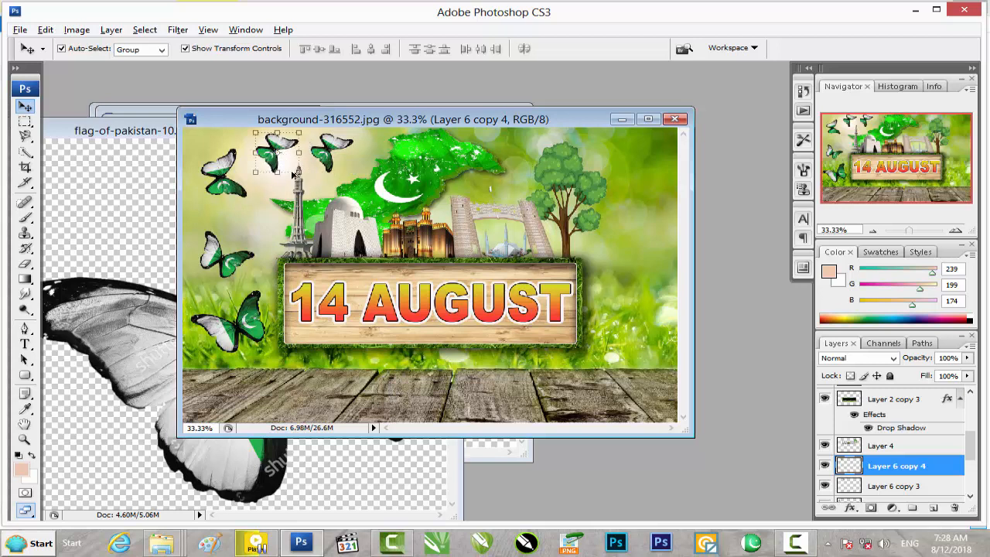
pyautogui.hotkey('ctrl', 't')
pyautogui.moveTo(299, 172); pyautogui.dragTo(290, 166)
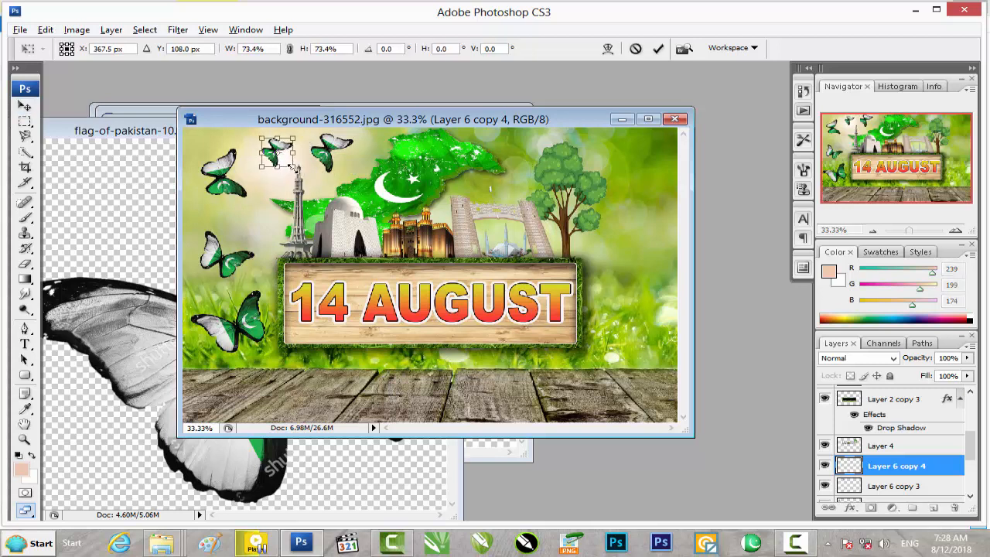
pyautogui.press('Return')
# Nudge the upper-left butterfly on Layer 6 copy 2 upward and slightly left.
pyautogui.click(226, 188)
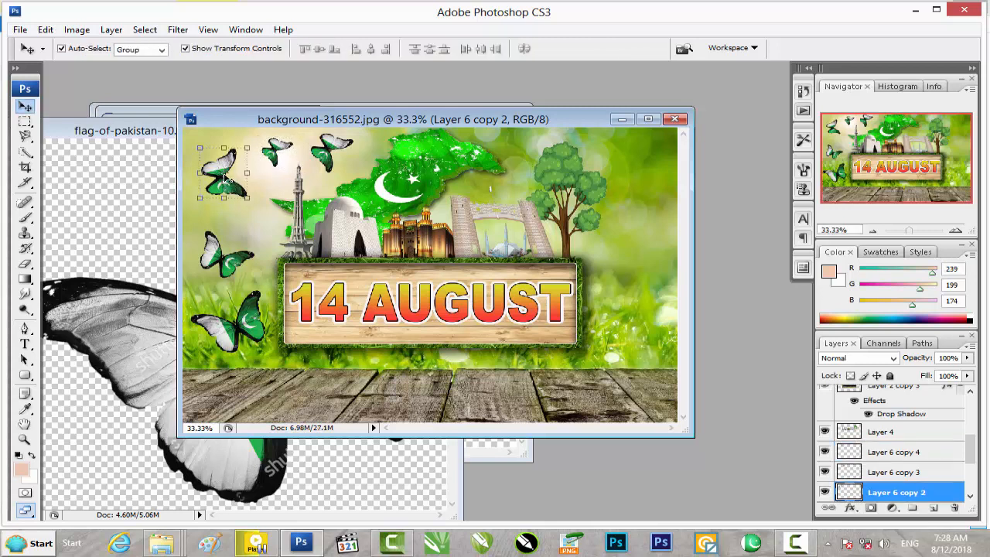
pyautogui.hotkey('ctrl', 't')
pyautogui.press('Up')
pyautogui.press('Up')
pyautogui.press('Up')
pyautogui.press('Up')
pyautogui.press('Up')
pyautogui.press('Up')
pyautogui.press('Up')
pyautogui.press('Up')
pyautogui.press('Up')
pyautogui.press('Up')
pyautogui.press('Up')
pyautogui.press('Up')
pyautogui.press('Up')
pyautogui.press('Up')
pyautogui.press('Up')
pyautogui.press('Up')
pyautogui.press('Up')
pyautogui.press('Up')
pyautogui.press('Up')
pyautogui.press('Up')
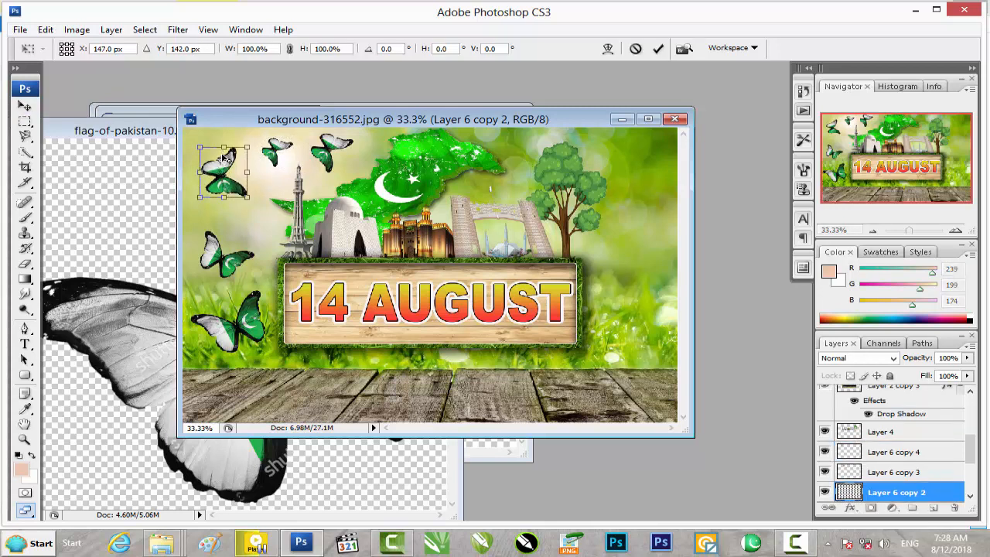
pyautogui.press('Up')
pyautogui.press('Up')
pyautogui.press('Up')
pyautogui.press('Up')
pyautogui.press('Left')
pyautogui.press('Left')
pyautogui.press('Left')
pyautogui.press('Left')
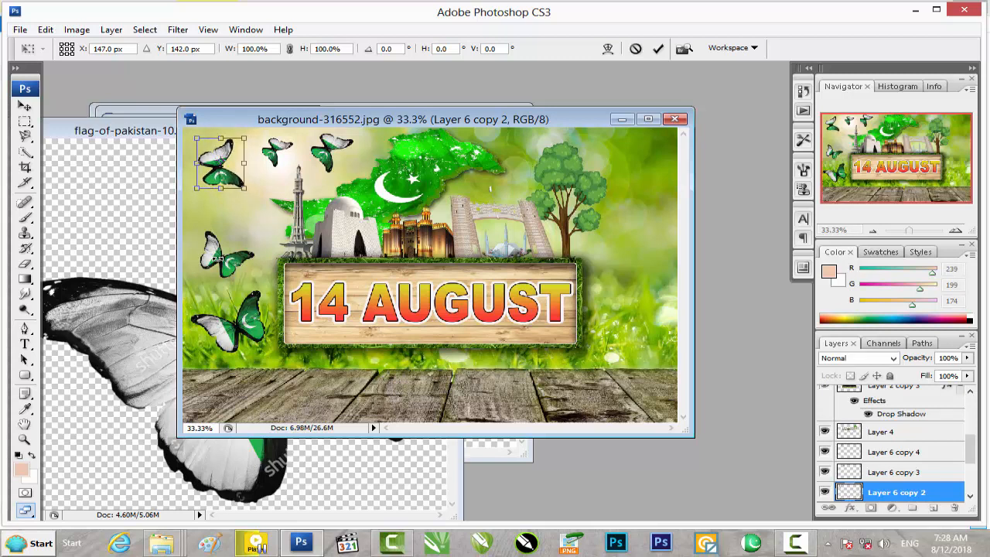
pyautogui.press('Return')
# Nudge the middle butterfly on Layer 6 copy upward, away from the large butterfly beside the sign.
pyautogui.click(221, 257)
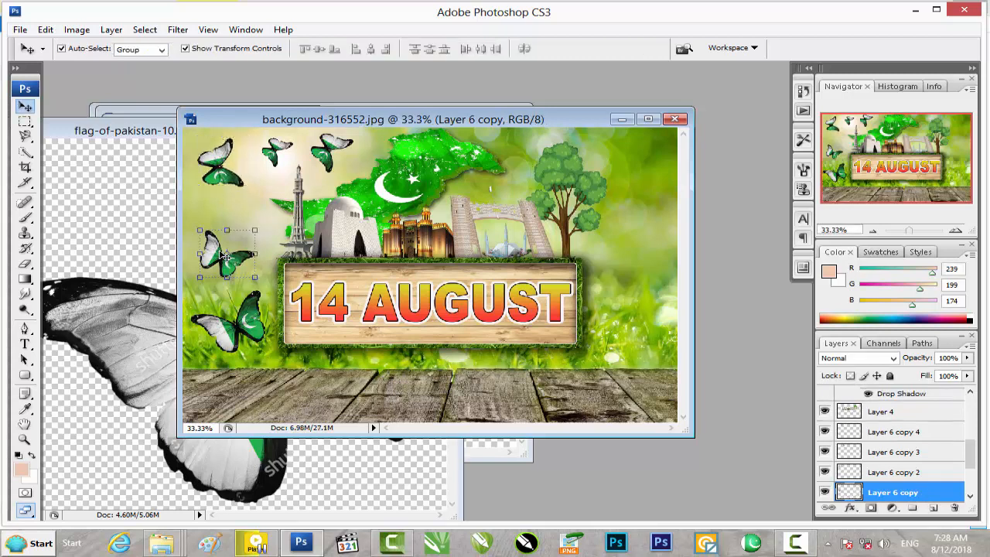
pyautogui.press('Up')
pyautogui.press('Up')
pyautogui.press('Up')
pyautogui.press('Up')
pyautogui.press('Up')
pyautogui.press('Up')
pyautogui.press('Up')
pyautogui.press('Up')
pyautogui.press('Up')
pyautogui.press('Up')
pyautogui.press('Up')
pyautogui.press('Up')
pyautogui.press('Up')
pyautogui.press('Up')
pyautogui.press('Up')
pyautogui.press('Up')
pyautogui.press('Up')
pyautogui.press('Up')
pyautogui.press('Up')
pyautogui.press('Up')
pyautogui.press('Down')
# Rotate the large butterfly beside the sign on Layer 6 by about -38.6°.
pyautogui.click(259, 313)
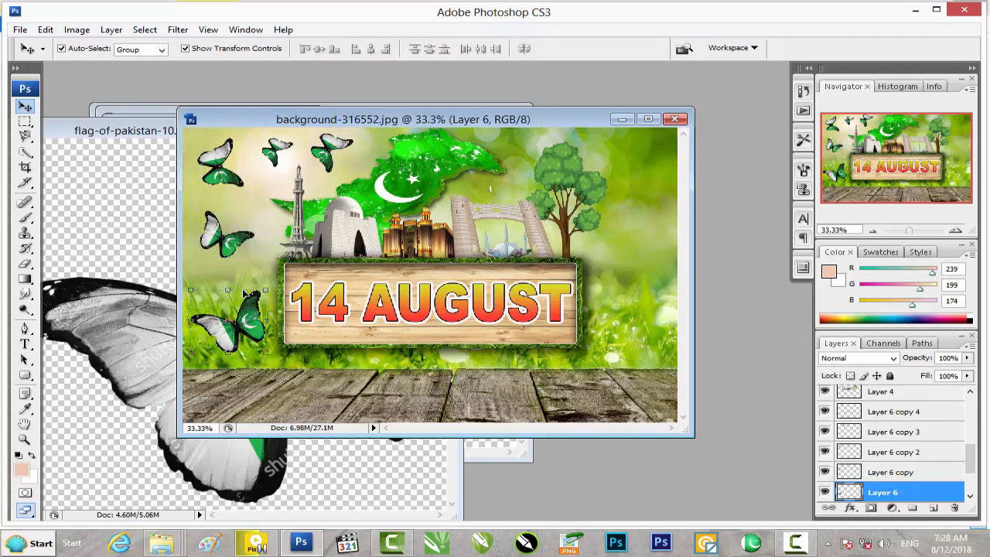
pyautogui.moveTo(241, 278); pyautogui.dragTo(208, 281)
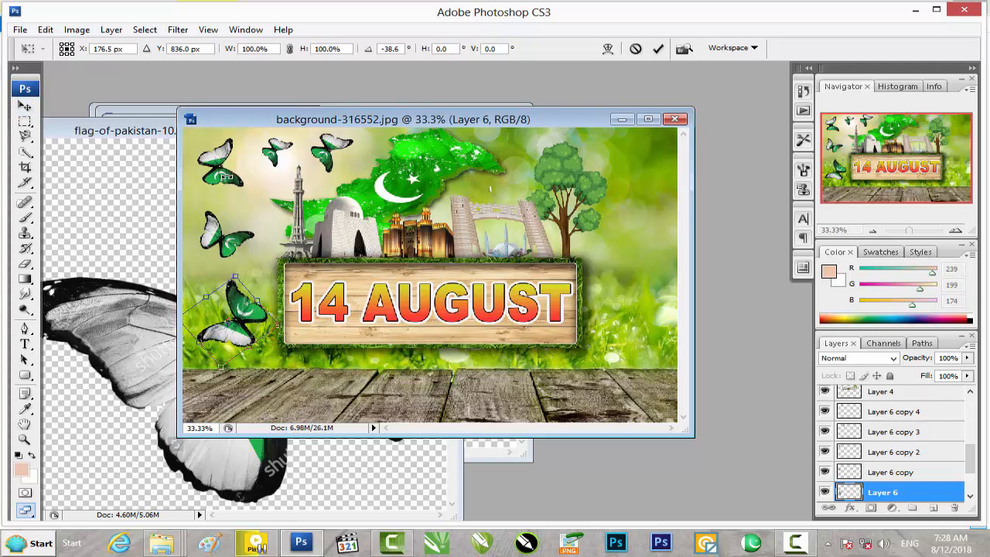
pyautogui.press('Return')
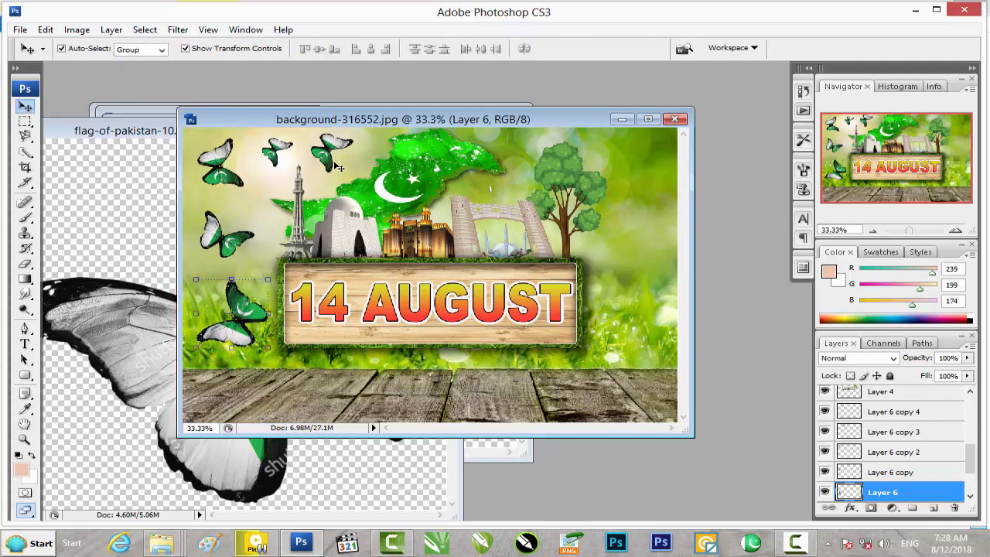
# Duplicate the butterfly nearest the map, move the copy to the upper-right sky beyond the tree and rotate it about -176.1°.
pyautogui.click(335, 164)
pyautogui.hotkey('ctrl', 'j')
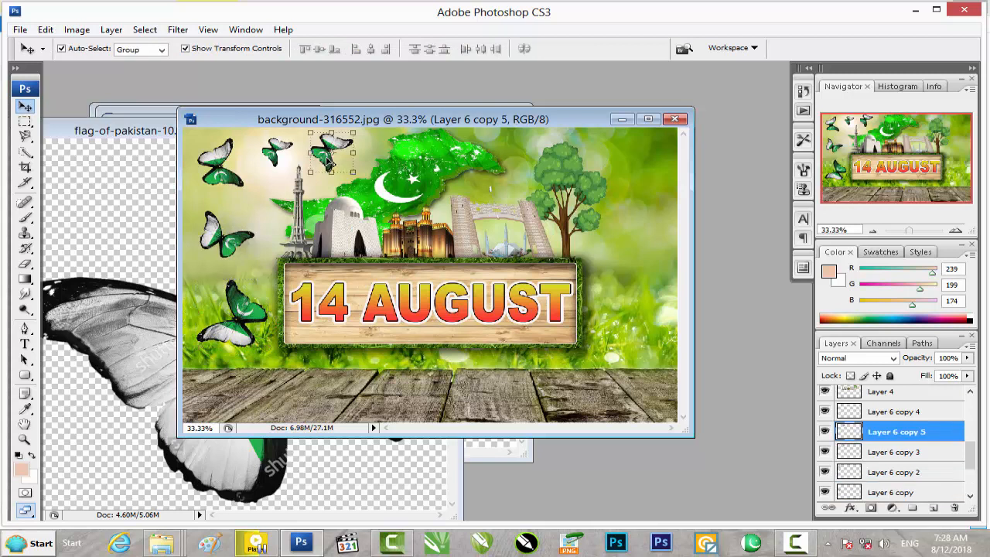
pyautogui.moveTo(335, 151); pyautogui.dragTo(640, 148)
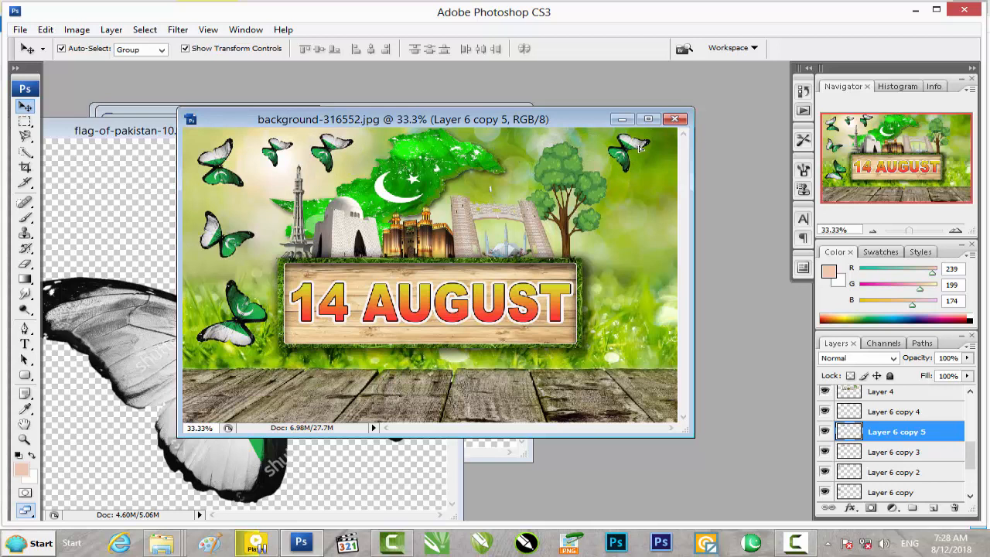
pyautogui.hotkey('ctrl', 't')
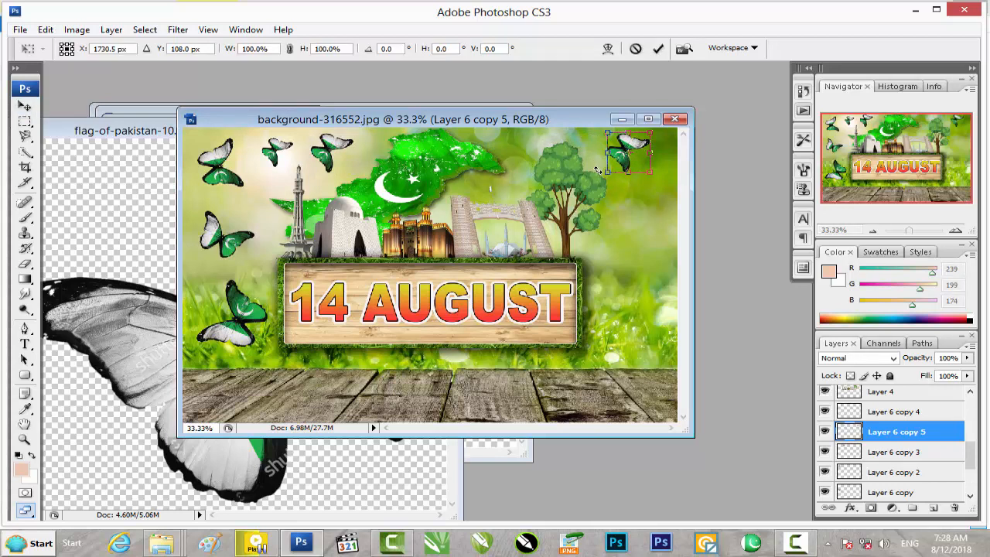
pyautogui.moveTo(597, 171); pyautogui.dragTo(672, 134)
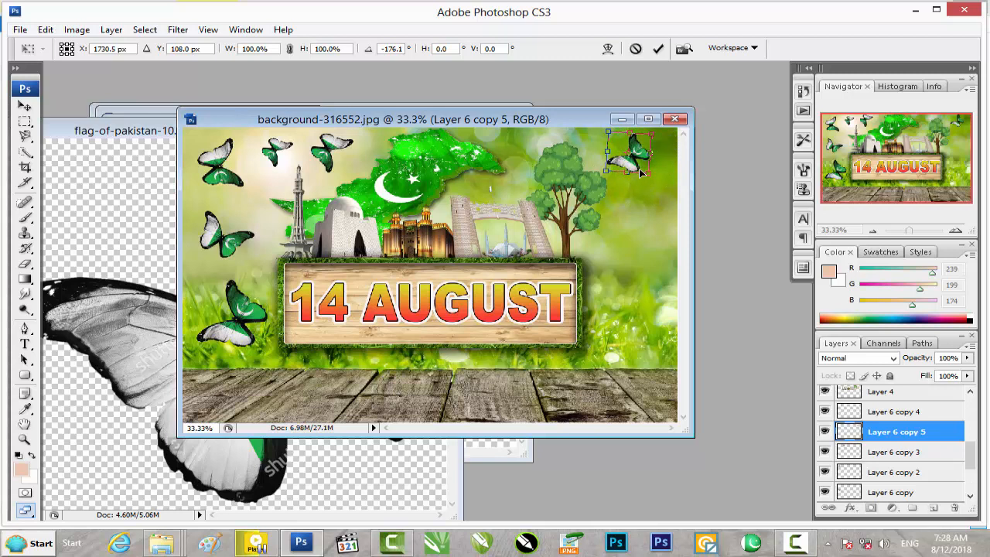
pyautogui.press('Return')
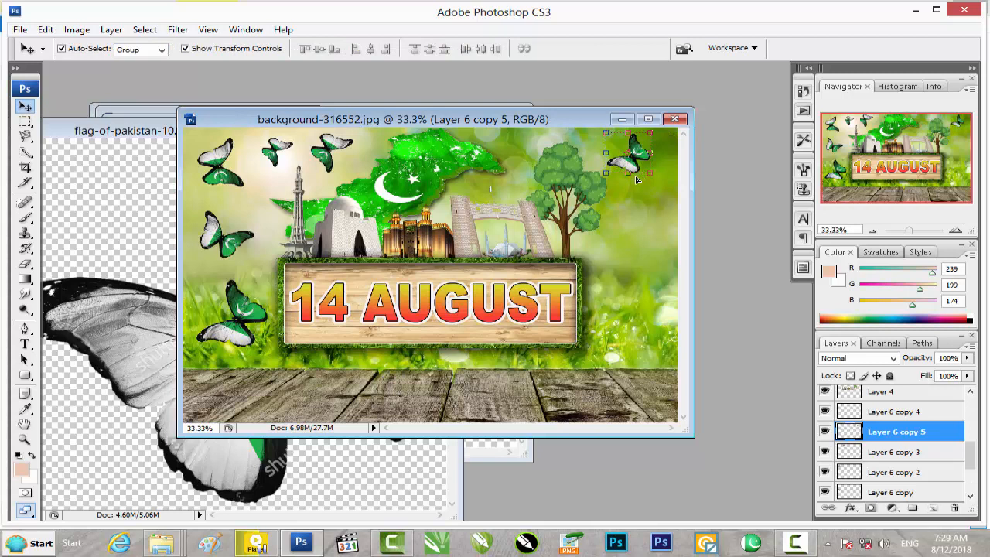
# Duplicate the upper-right butterfly, place the copy below it right of the tree, and rotate and enlarge the copy.
pyautogui.hotkey('ctrl', 't')
pyautogui.moveTo(628, 171); pyautogui.dragTo(672, 220)
pyautogui.moveTo(655, 167); pyautogui.dragTo(672, 207)
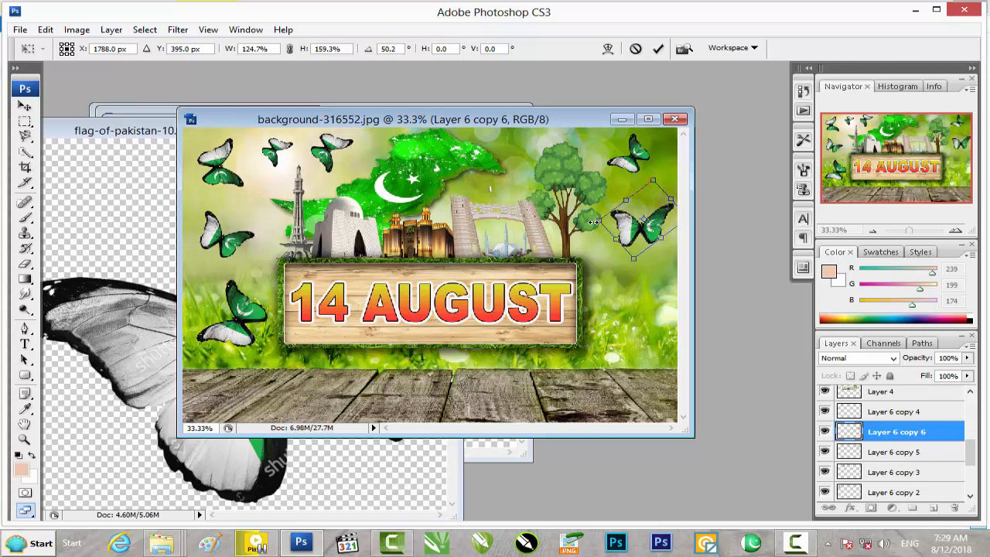
pyautogui.moveTo(603, 223); pyautogui.dragTo(654, 215)
pyautogui.press('Return')
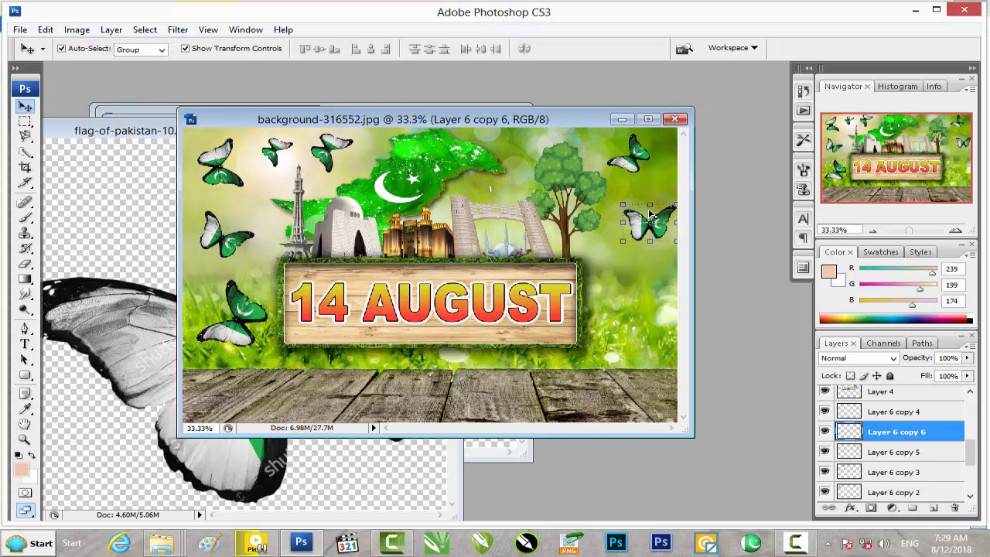
pyautogui.moveTo(650, 219); pyautogui.dragTo(647, 213)
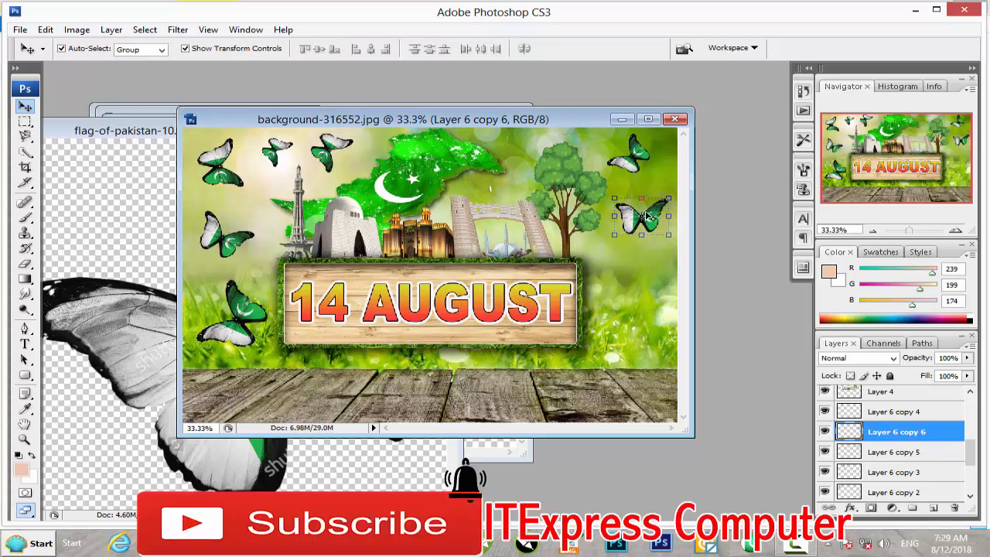
# Duplicate the butterfly right of the tree, move the copy straight down beside the sign's upper corner and rotate it 34.9°.
pyautogui.keyDown('alt'); pyautogui.moveTo(635, 226); pyautogui.dragTo(636, 280); pyautogui.keyUp('alt')
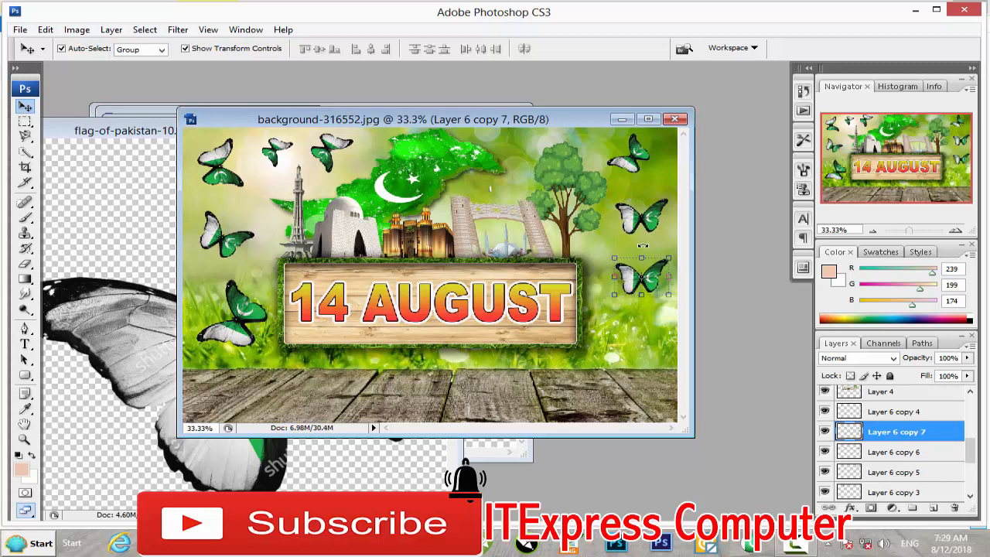
pyautogui.hotkey('ctrl', 't')
pyautogui.moveTo(633, 244); pyautogui.dragTo(665, 246)
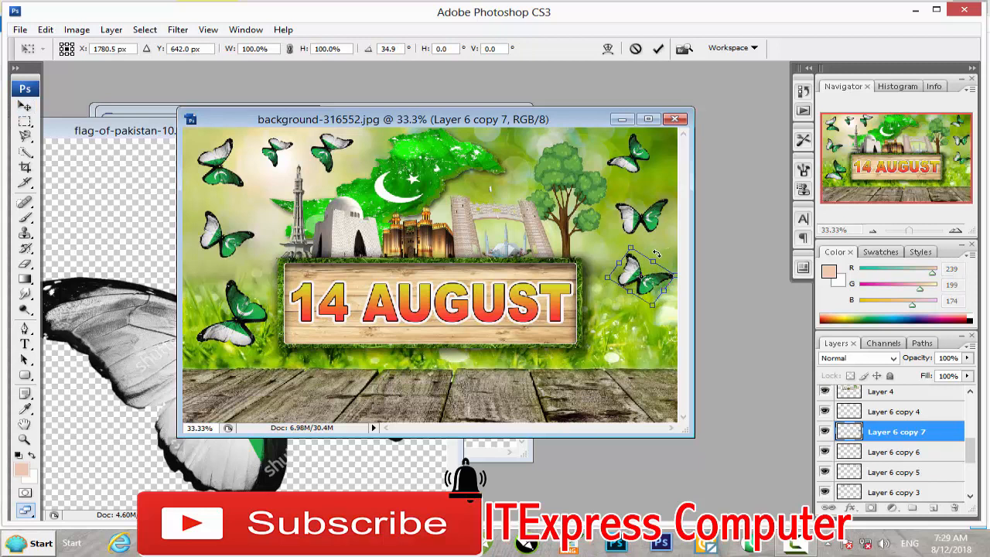
pyautogui.press('Return')
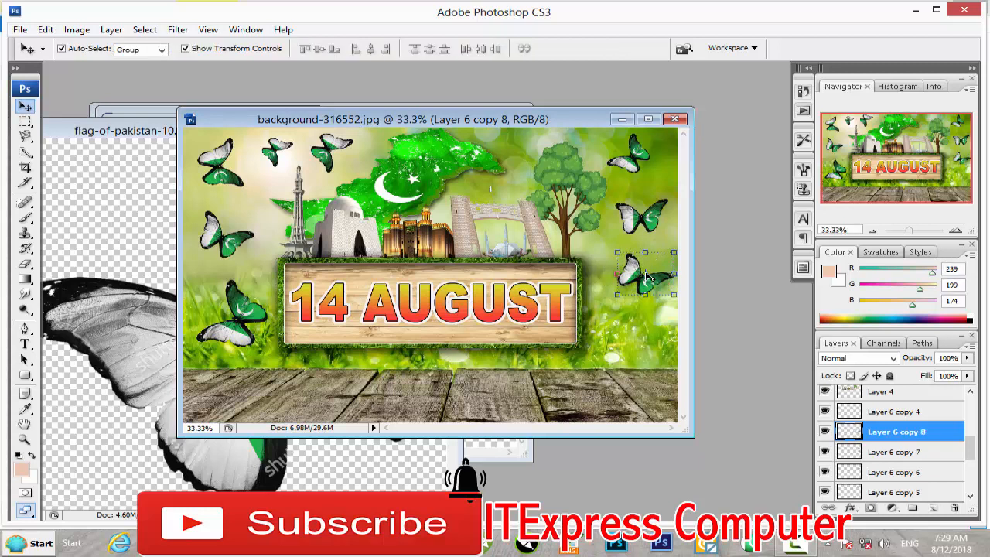
# Duplicate the lowest butterfly right of the sign, move the copy down beside the sign's lower corner and rotate it -102.0°.
pyautogui.moveTo(633, 284); pyautogui.dragTo(615, 337)
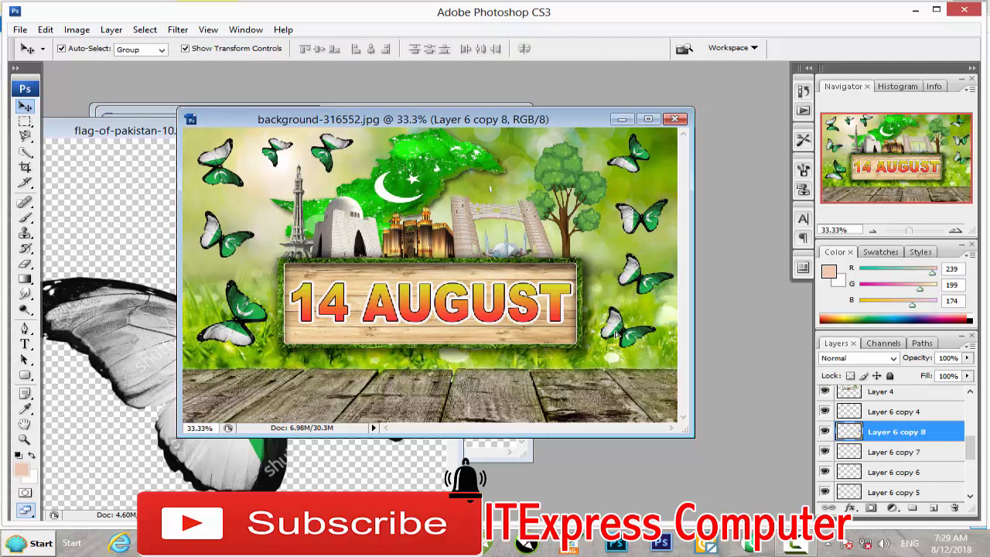
pyautogui.hotkey('ctrl', 't')
pyautogui.moveTo(667, 295); pyautogui.dragTo(592, 307)
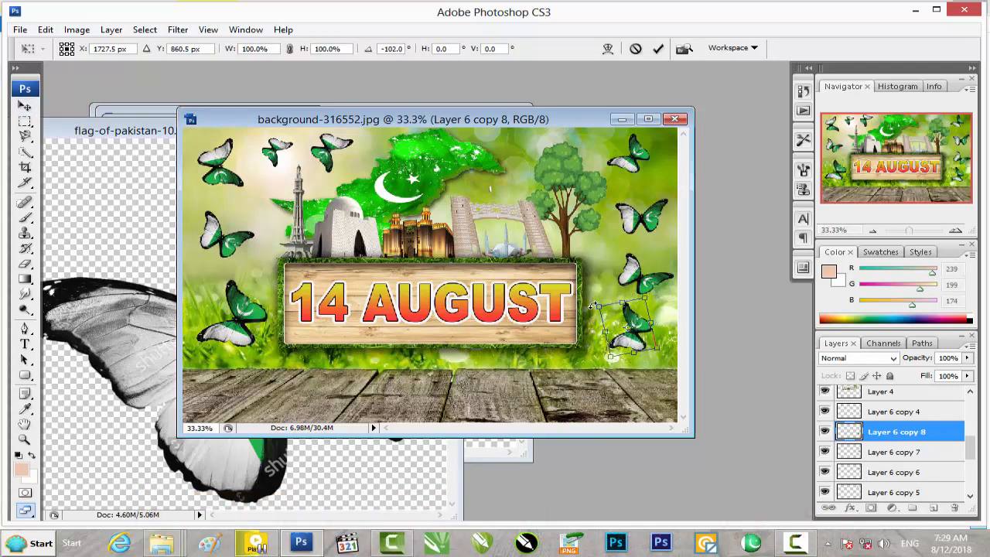
pyautogui.press('Return')
# Duplicate the upper-right butterfly onto the tree's crown, bring the copy to the top of the layer stack and scale it down.
pyautogui.click(634, 168)
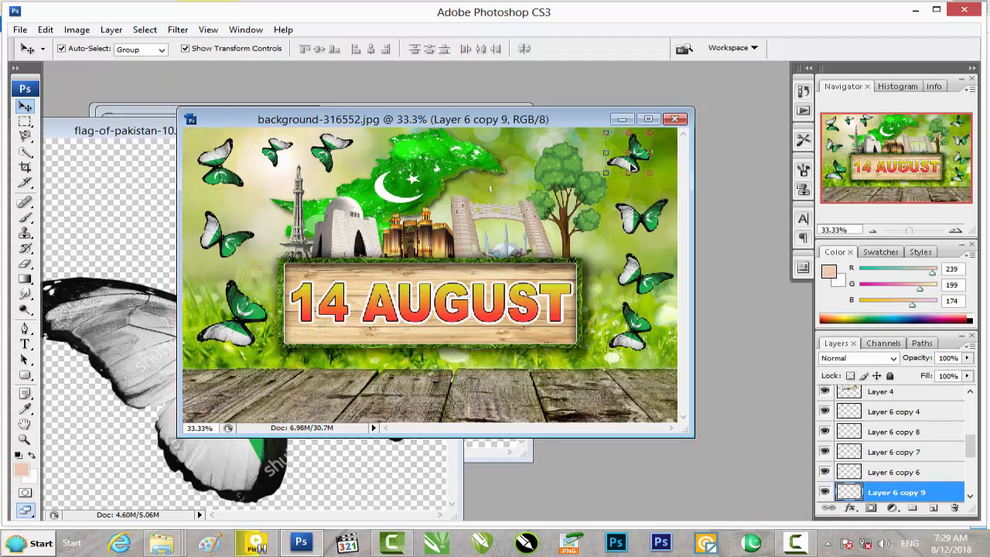
pyautogui.moveTo(628, 165); pyautogui.dragTo(569, 173)
pyautogui.moveTo(907, 492); pyautogui.dragTo(879, 397)
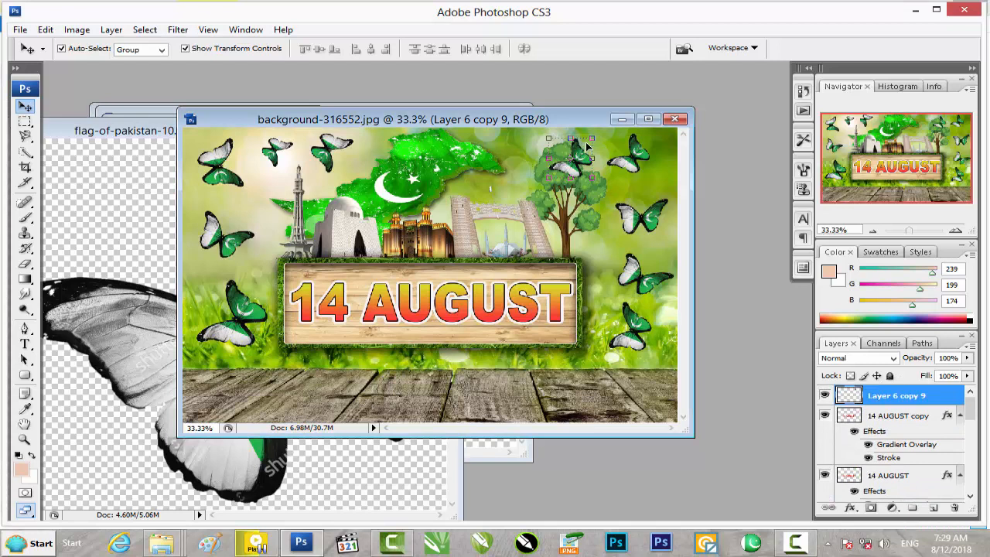
pyautogui.moveTo(599, 137); pyautogui.dragTo(592, 143)
pyautogui.press('Return')
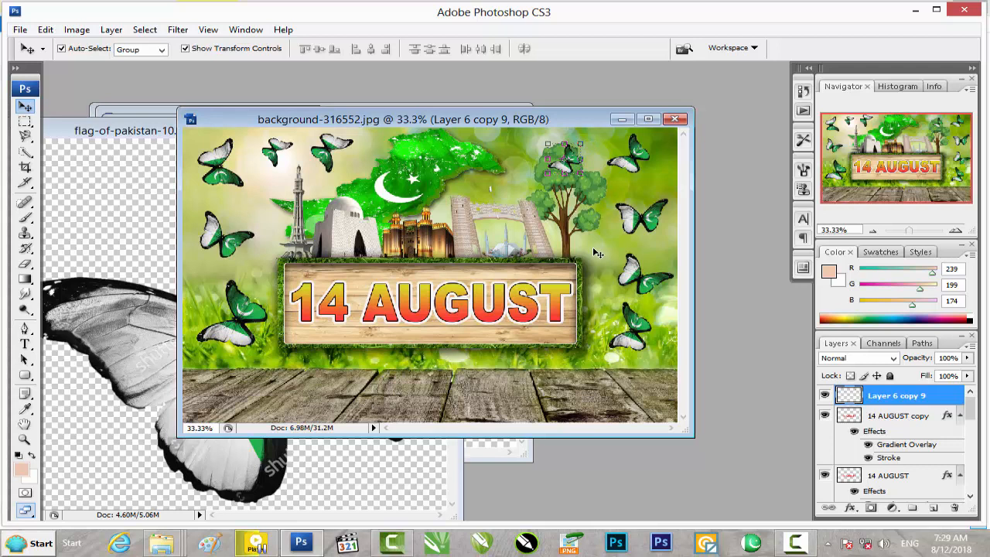
# Save a JPEG copy of the composite to the Desktop as background-316552.jpg.
pyautogui.hotkey('ctrl', 'shift', 's')
pyautogui.click(502, 302)
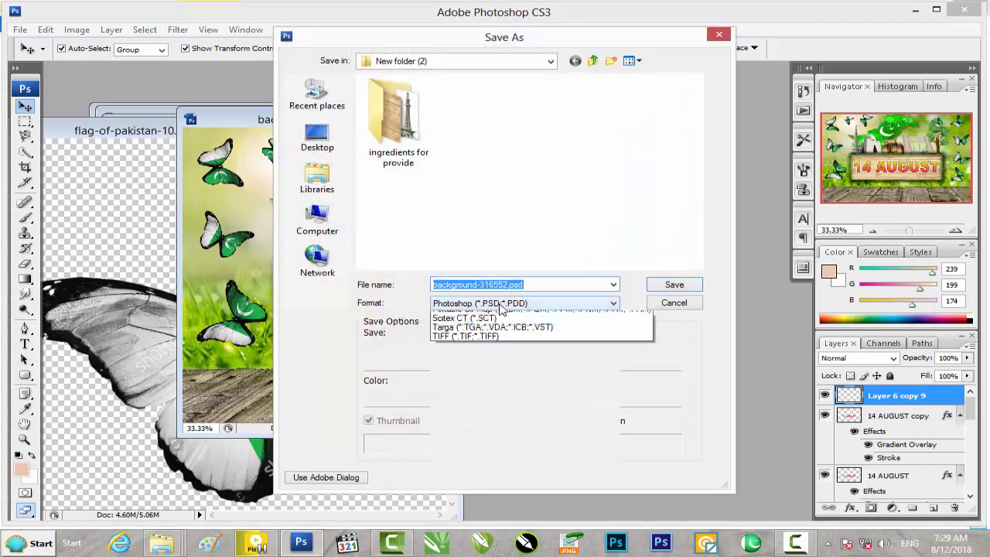
pyautogui.click(497, 362)
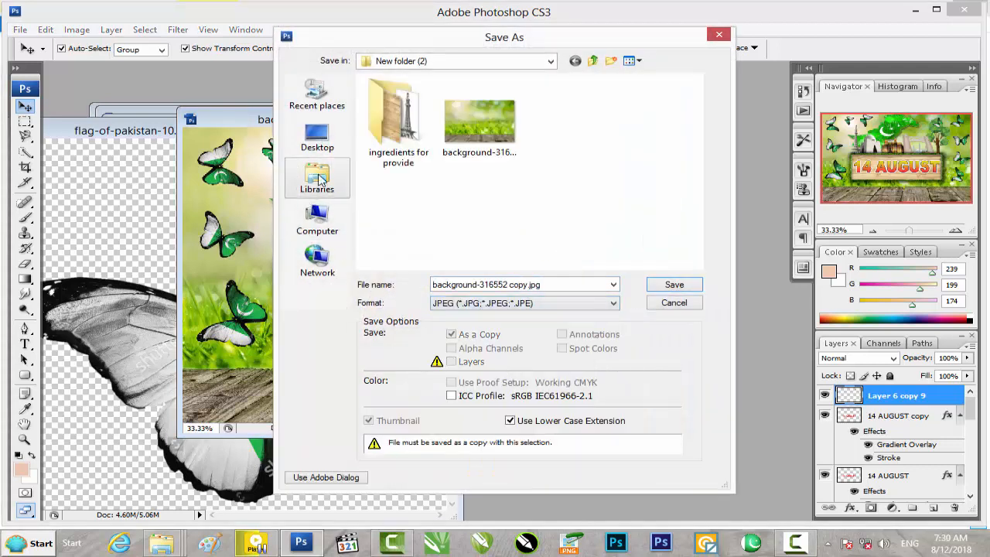
pyautogui.click(317, 138)
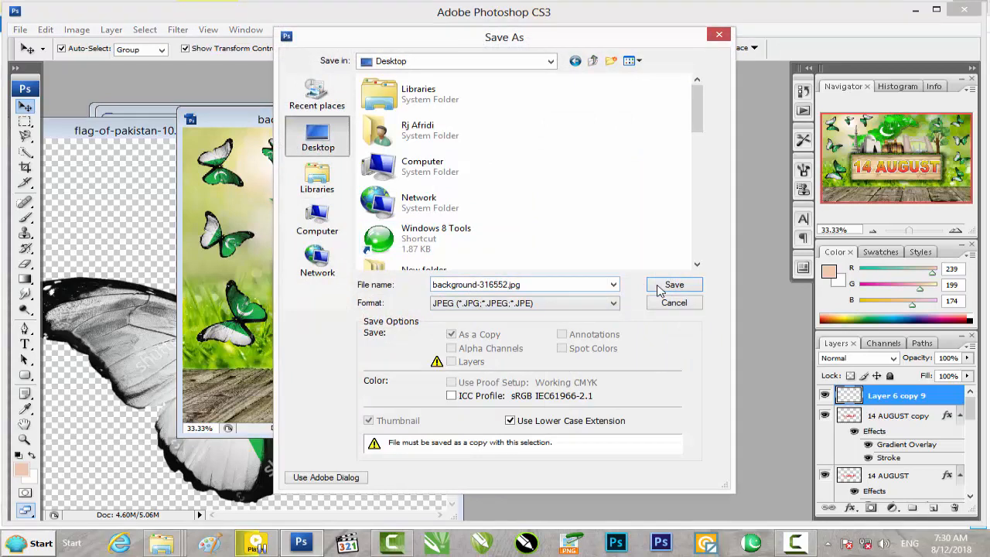
pyautogui.click(659, 288)
pyautogui.click(581, 137)
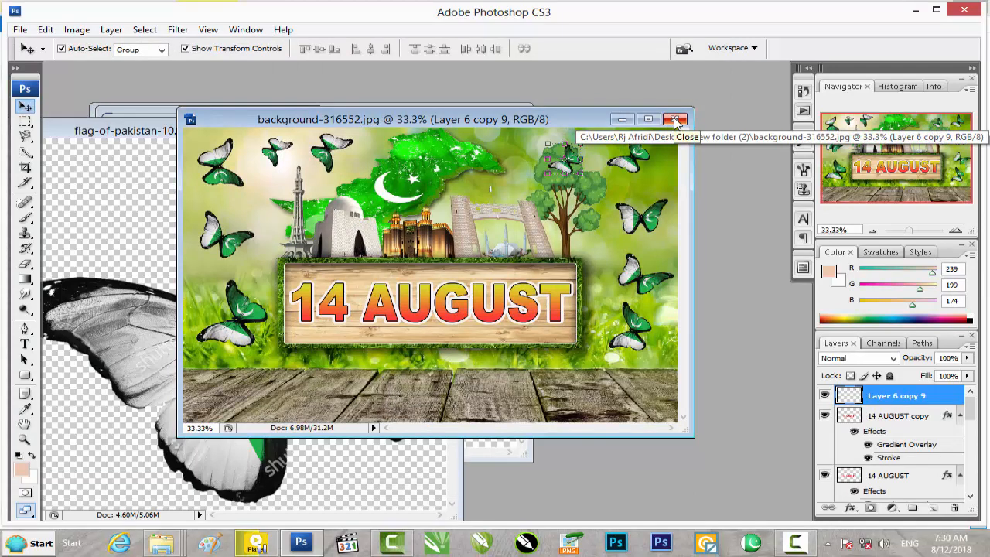
# Close the composite document without saving changes and exit Photoshop.
pyautogui.click(676, 121)
pyautogui.click(509, 216)
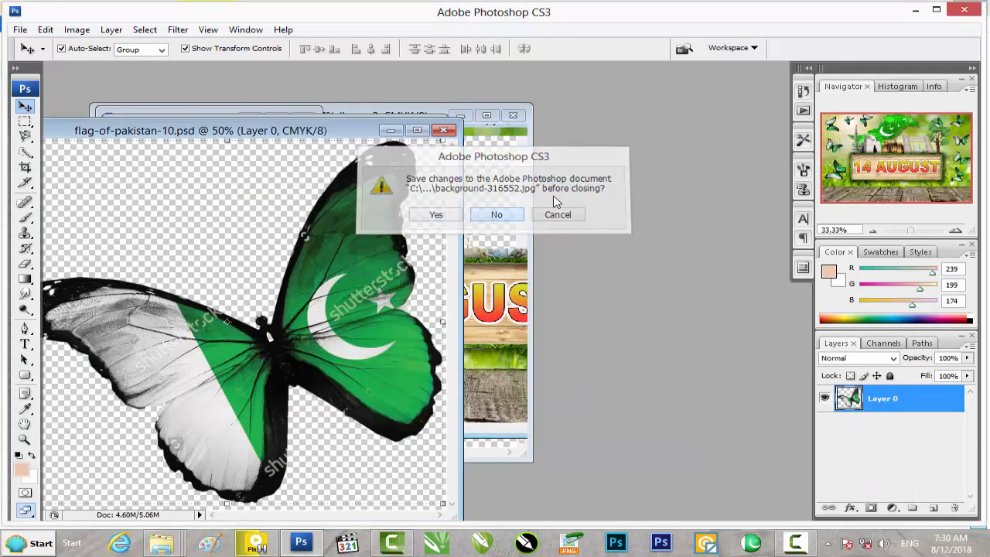
pyautogui.click(964, 10)
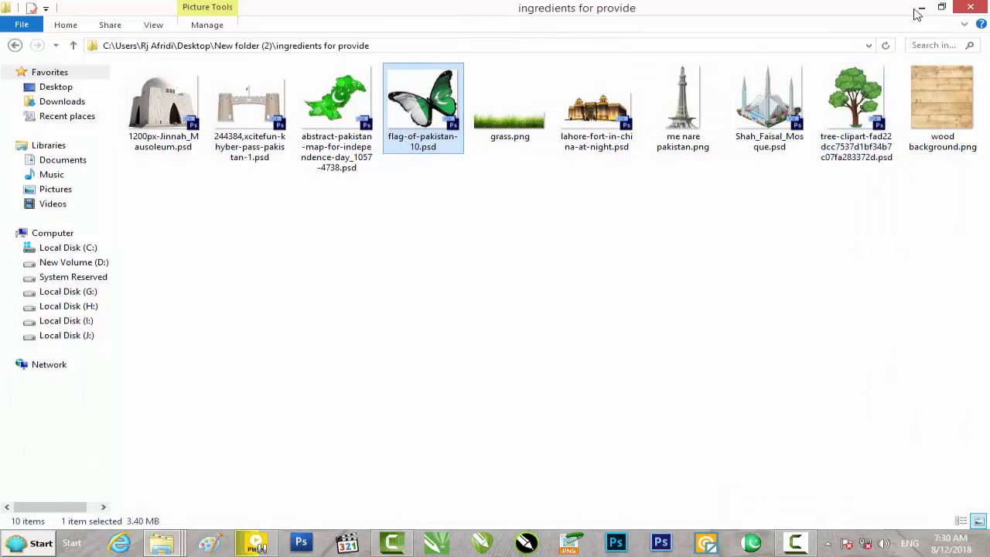
# Close the ingredients folder, view the exported background-316552.jpg from the desktop in Windows Photo Viewer, and close the viewer.
pyautogui.click(971, 8)
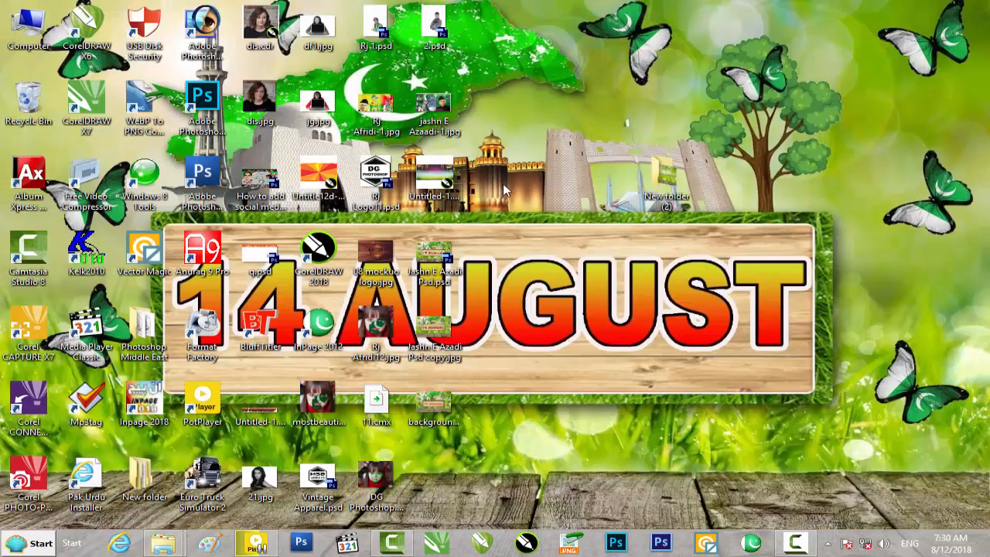
pyautogui.doubleClick(431, 398)
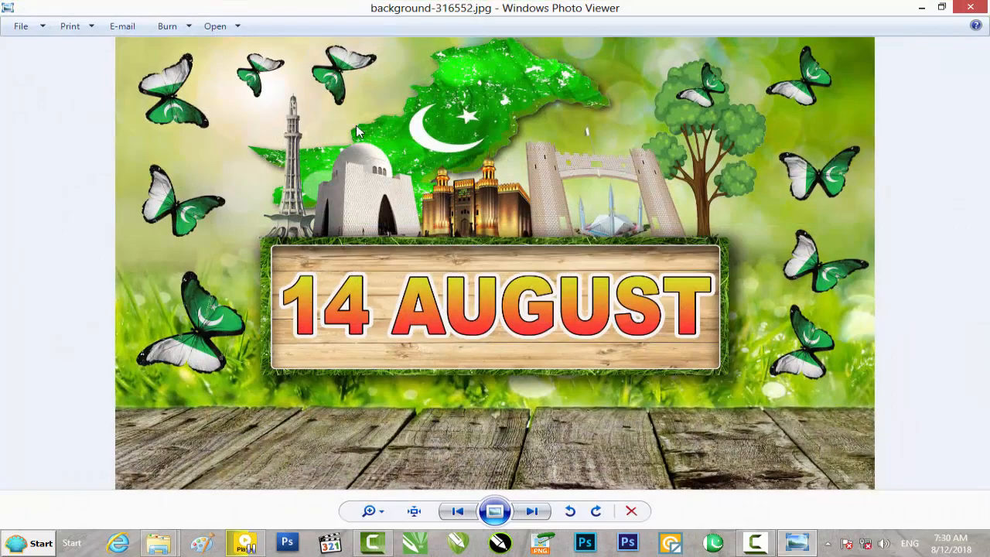
pyautogui.click(971, 7)
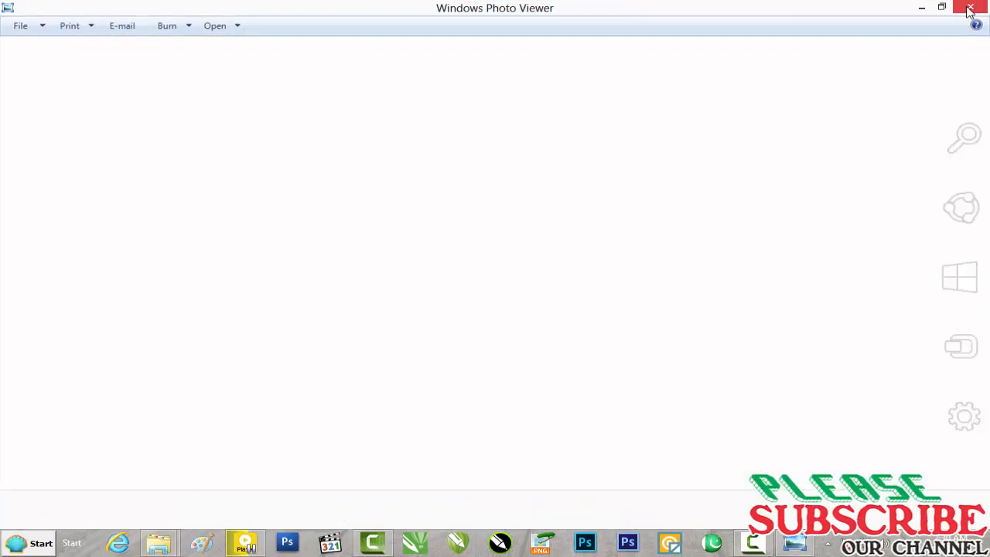